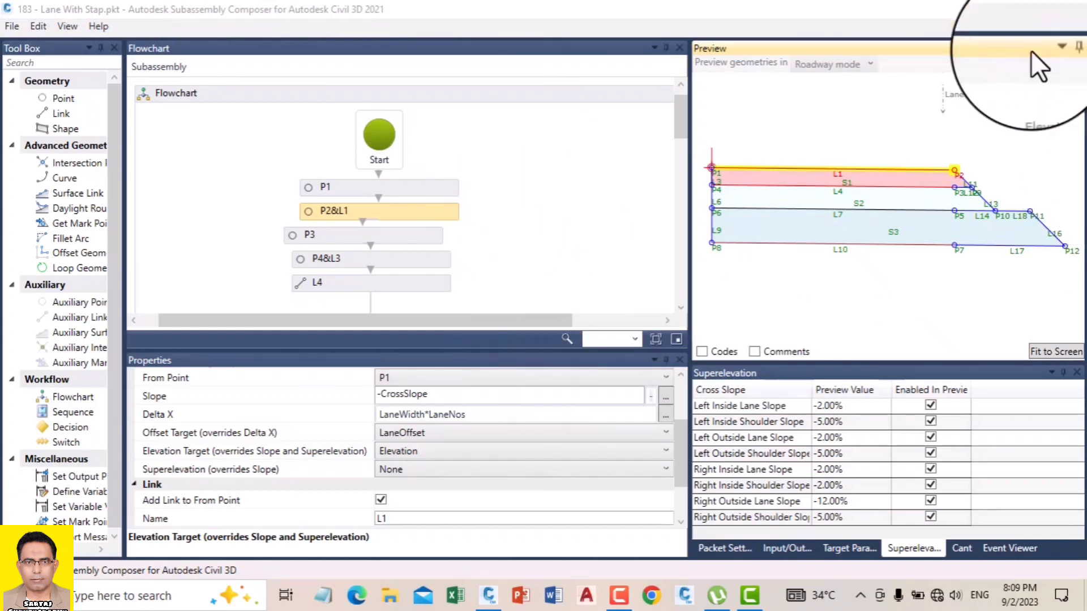
Step: Test the lane width by moving the LaneOffset target outward and then back inward in the preview
left_click(893, 120)
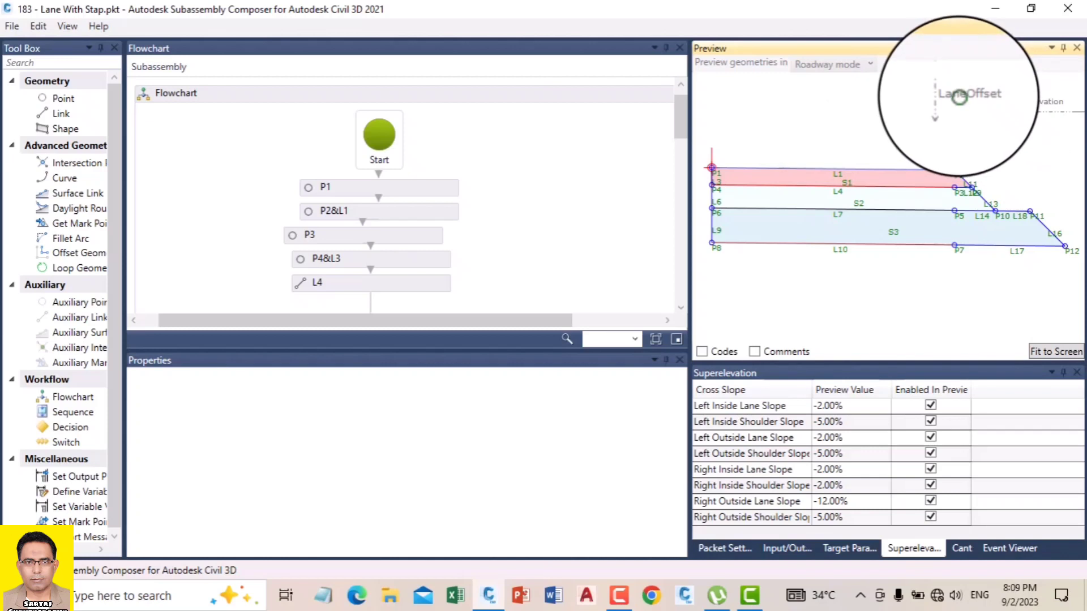
left_click_drag(962, 95, 996, 102)
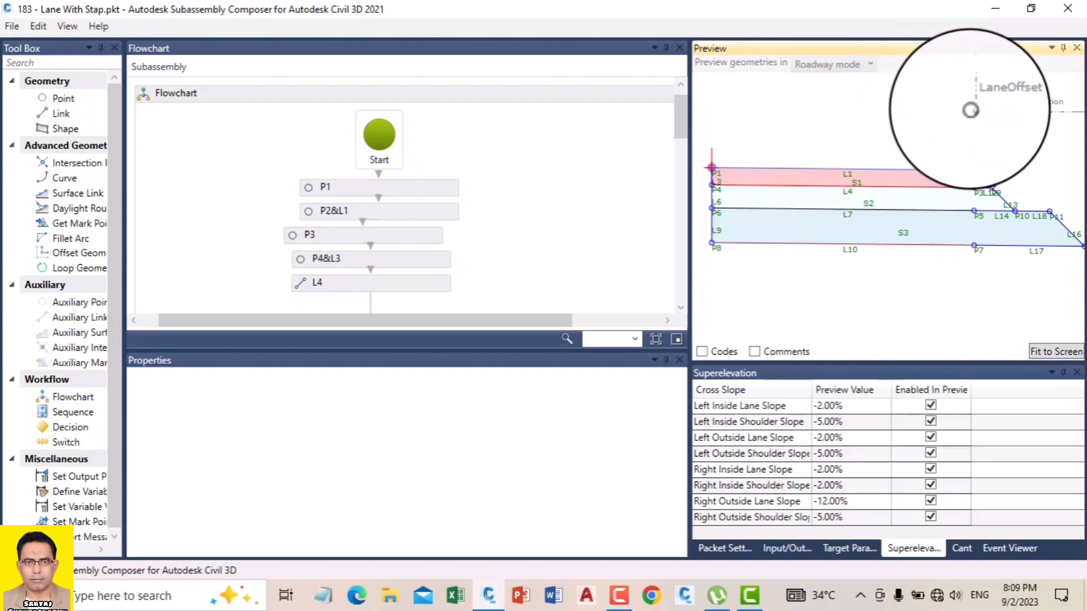
left_click_drag(1006, 94, 949, 95)
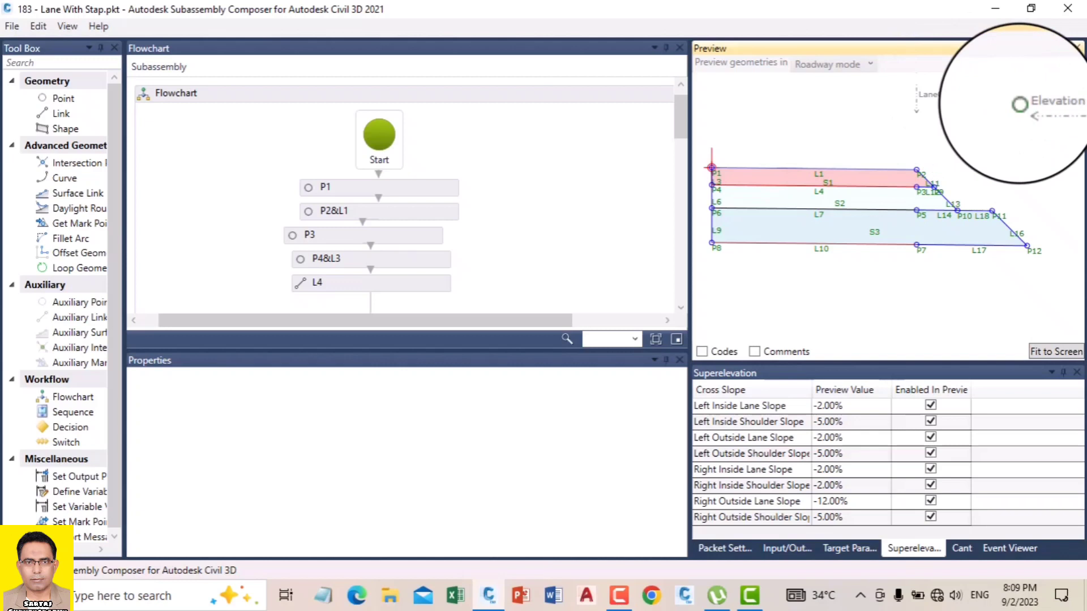
Step: Test the lane slope by moving the Elevation target above and below the lane in the preview
left_click_drag(1035, 101, 1035, 100)
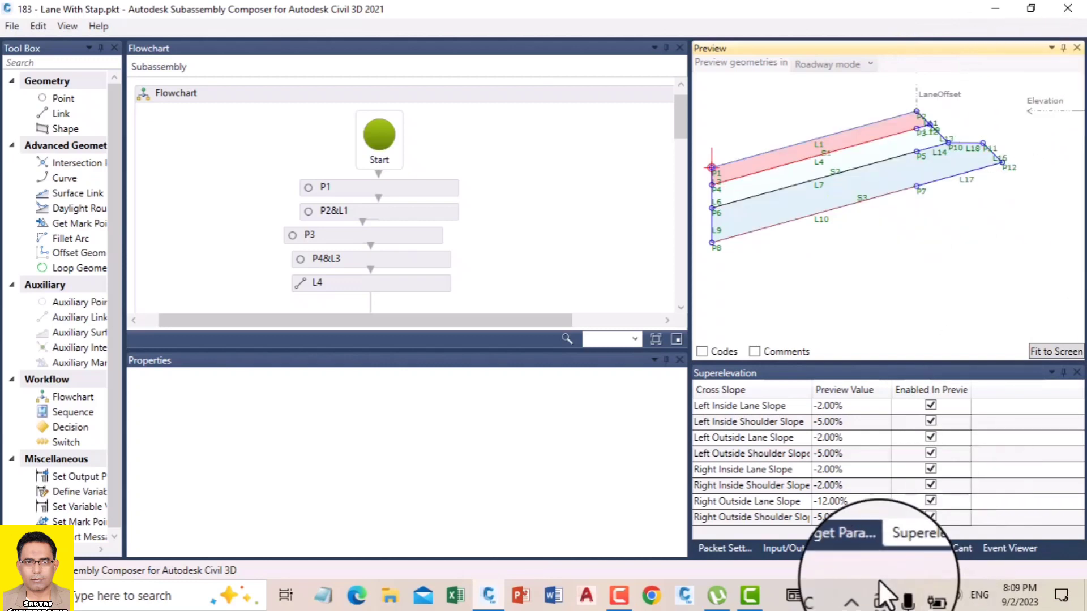
left_click_drag(1046, 105, 1047, 227)
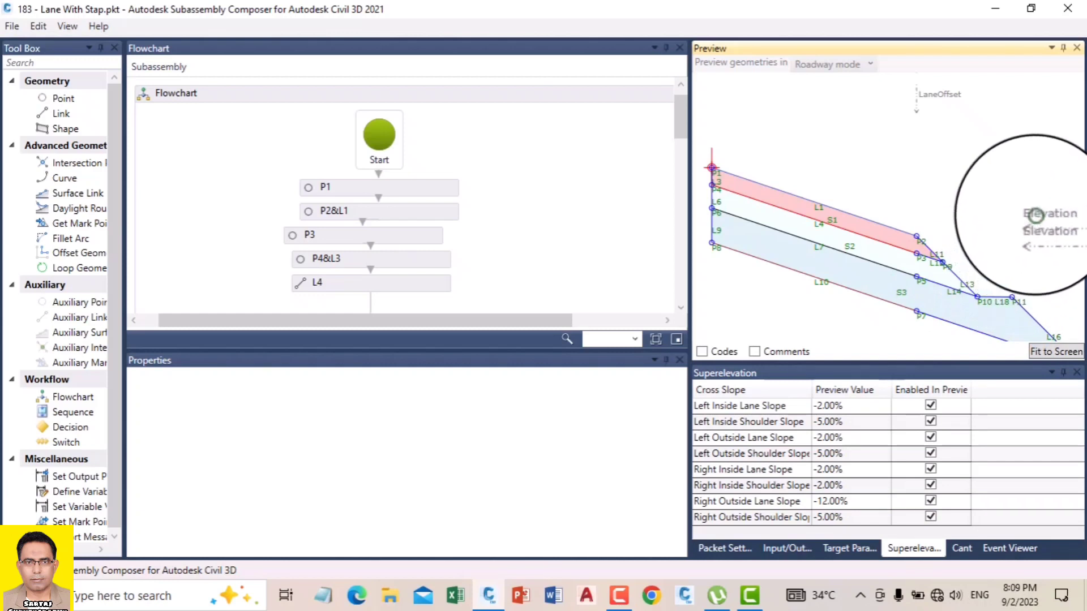
left_click_drag(1040, 155, 1044, 218)
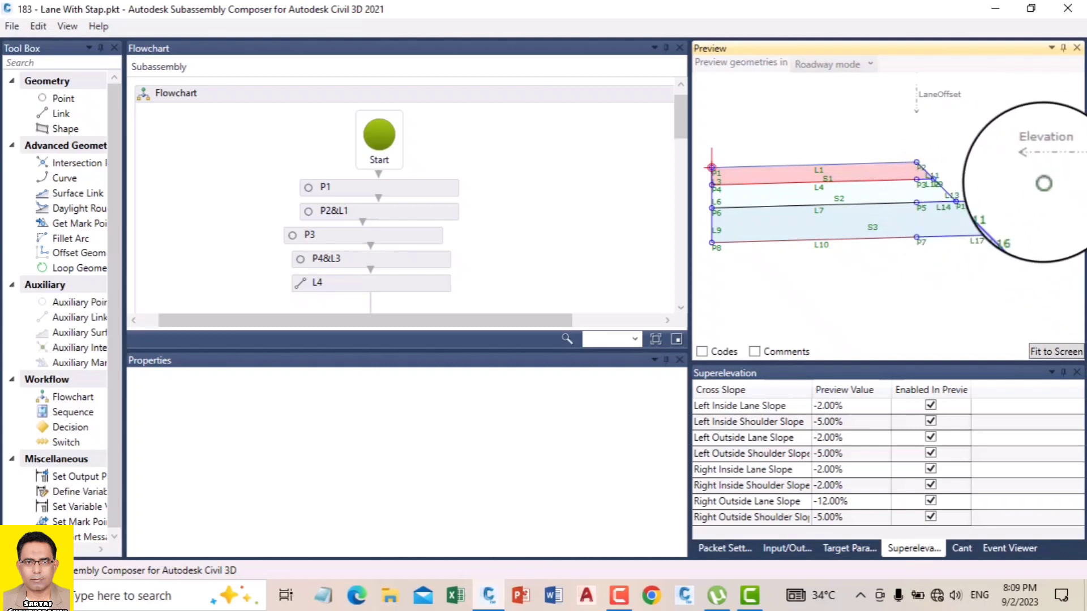
mouse_move(1042, 154)
left_mouse_down()
mouse_move(1049, 202)
mouse_move(983, 243)
mouse_move(1000, 256)
mouse_move(972, 257)
mouse_move(1010, 259)
left_mouse_up()
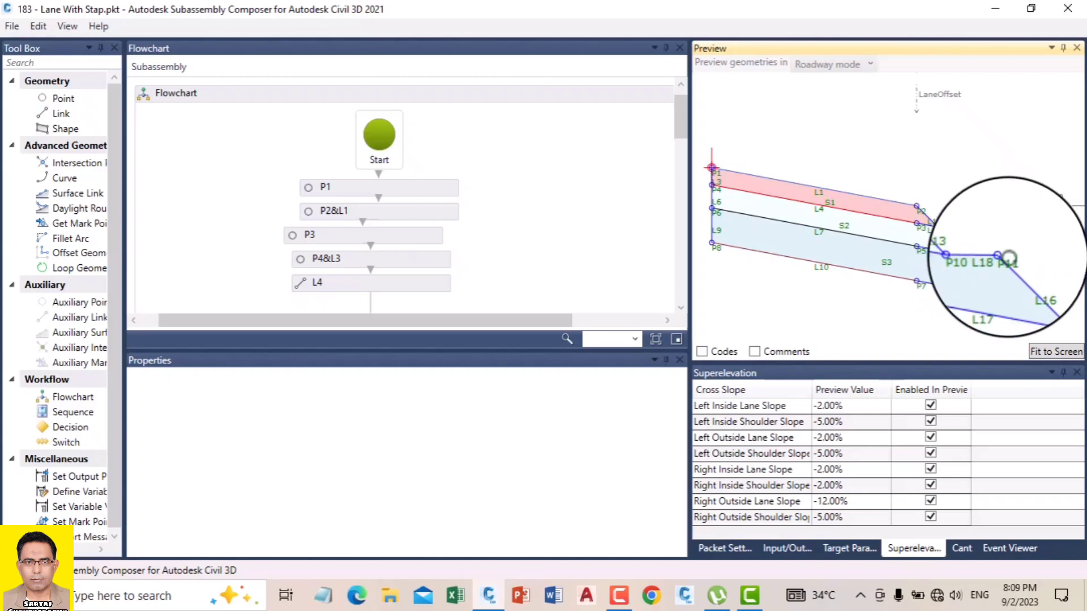
Step: Display the target parameters with a wider preview area and disable the Elevation target in the preview
left_click(837, 548)
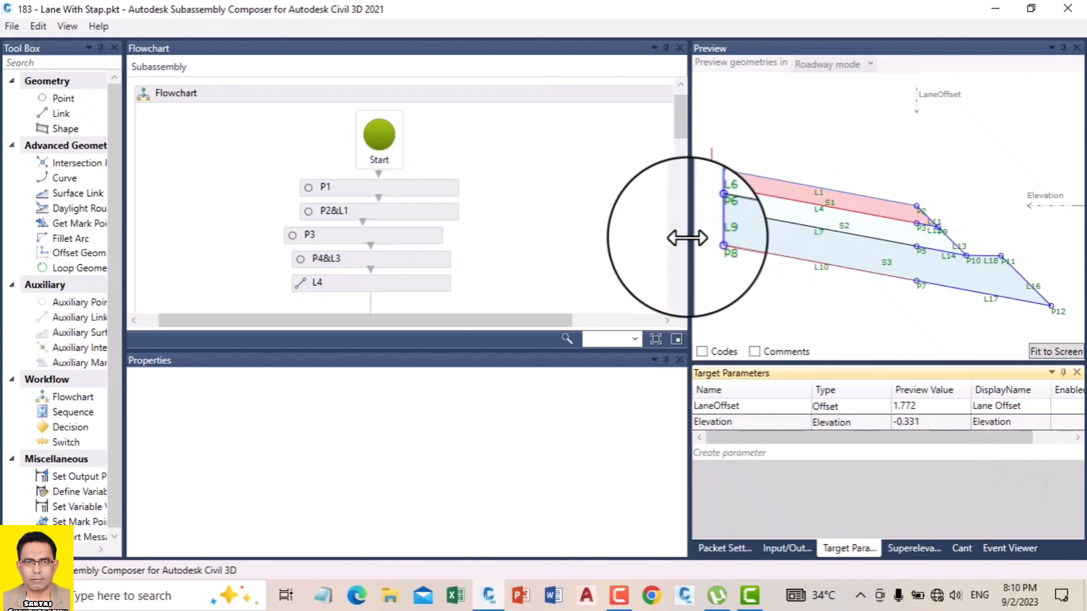
left_click_drag(687, 238, 605, 242)
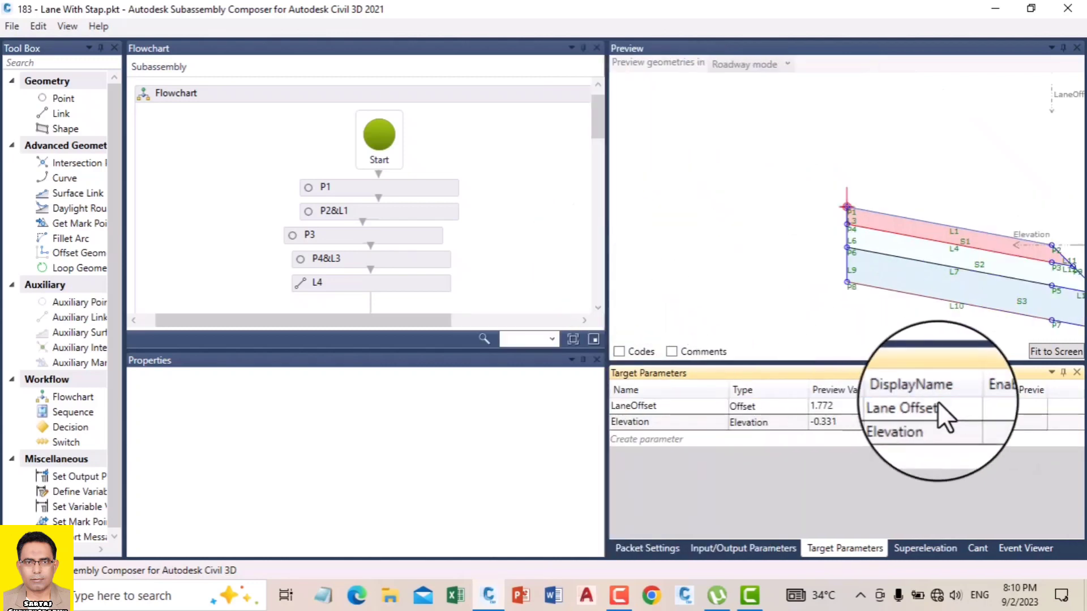
left_click(1004, 421)
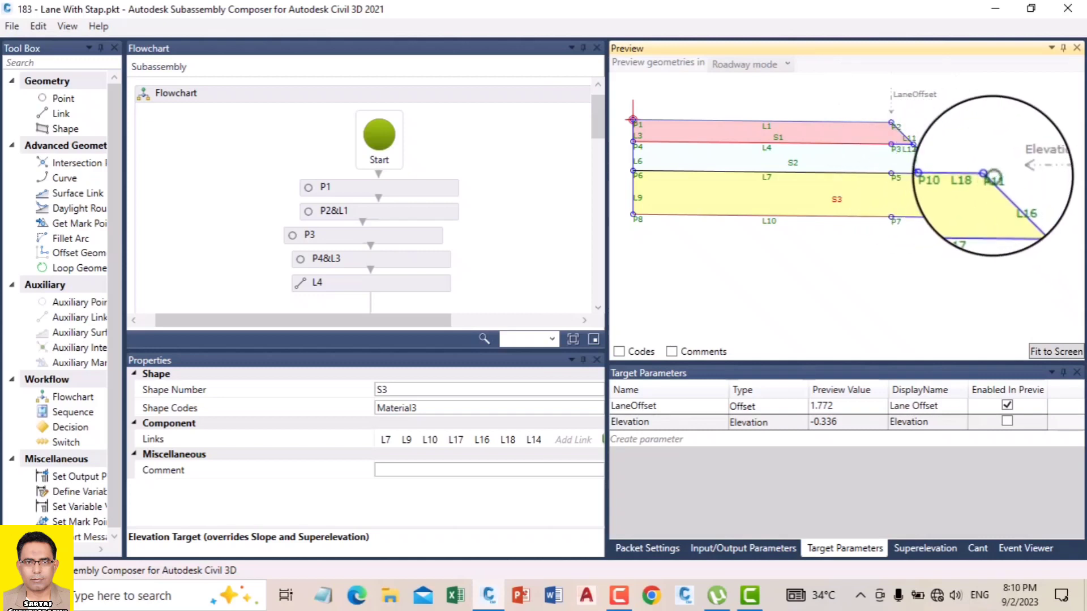
Step: Select point P11 and examine its geometry properties together with the subassembly's input parameters, including stepoffset
left_click(988, 170)
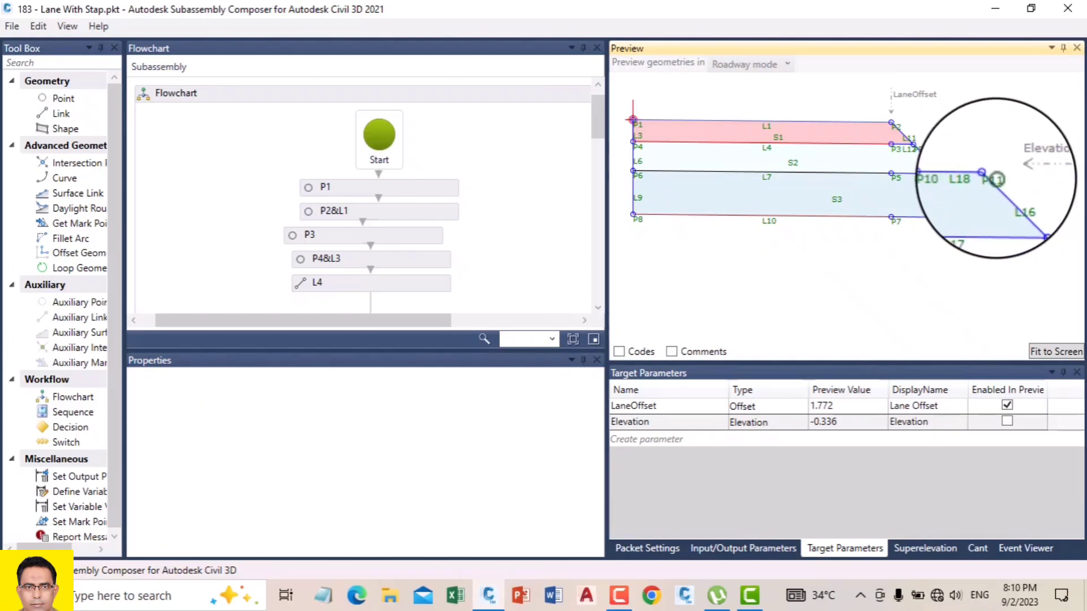
scroll(997, 180, "up", 2)
left_click(982, 173)
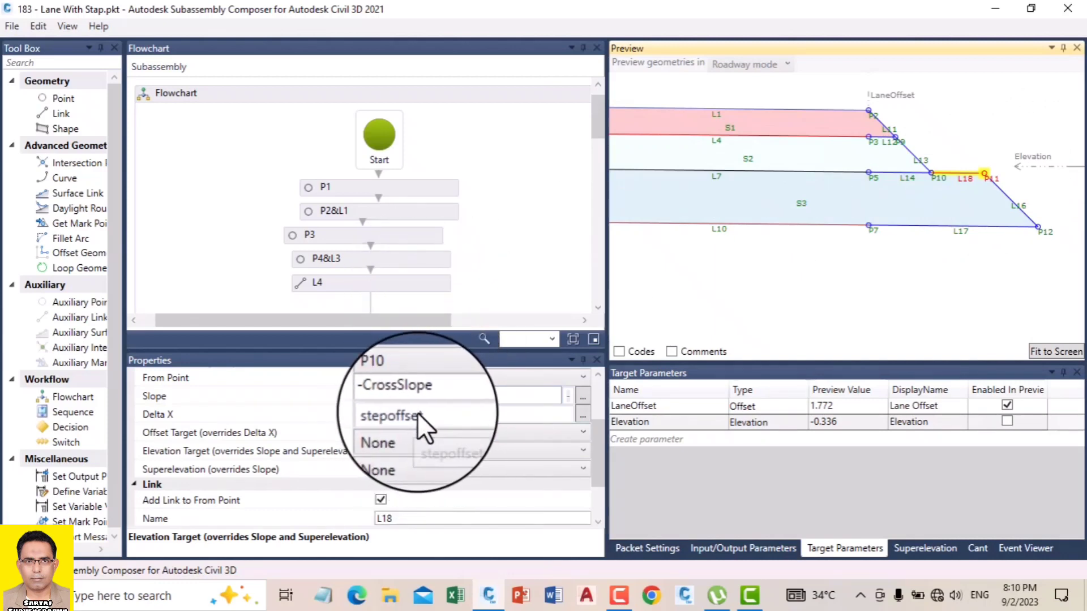
scroll(422, 433, "up", 2)
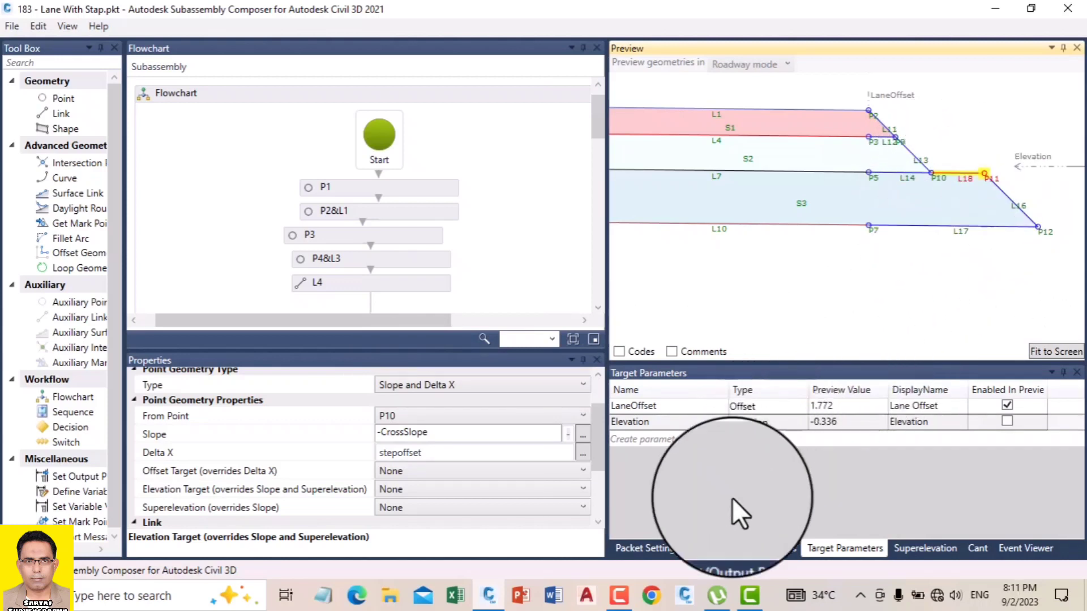
left_click(720, 548)
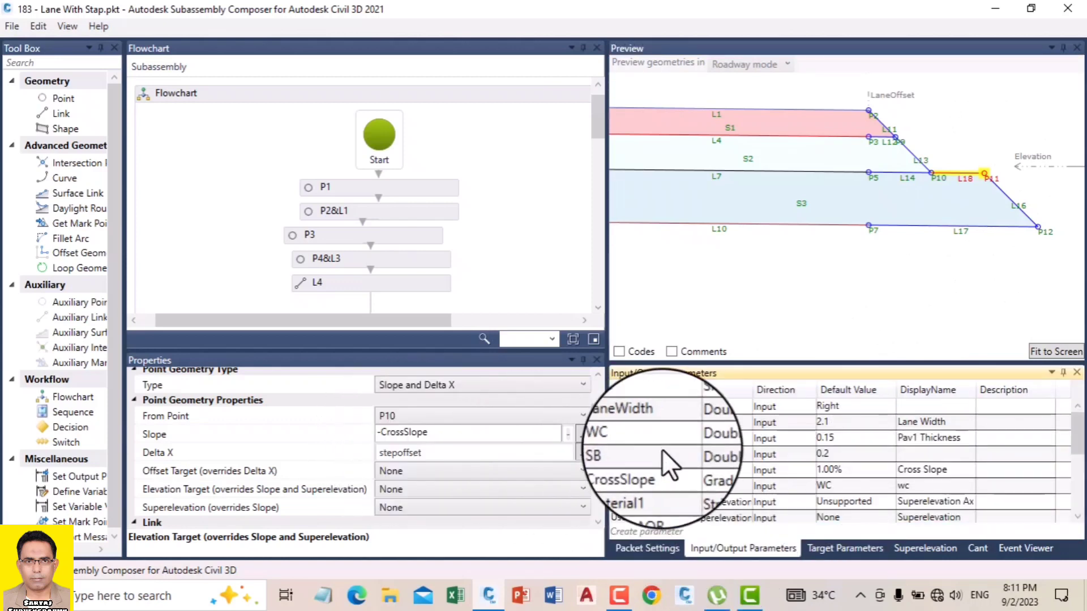
scroll(630, 494, "down", 2)
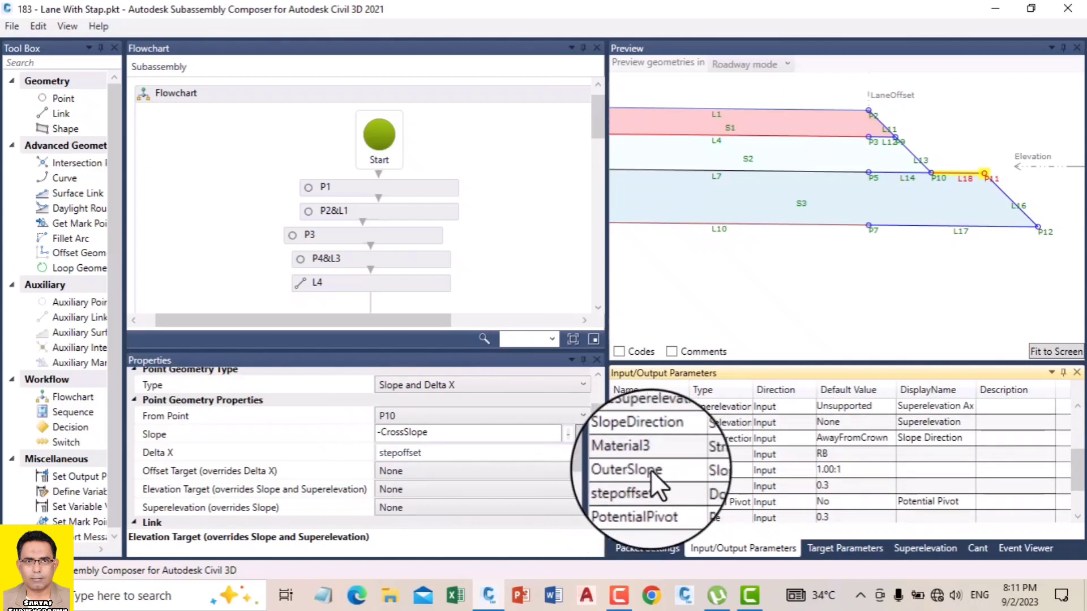
scroll(646, 475, "down", 1)
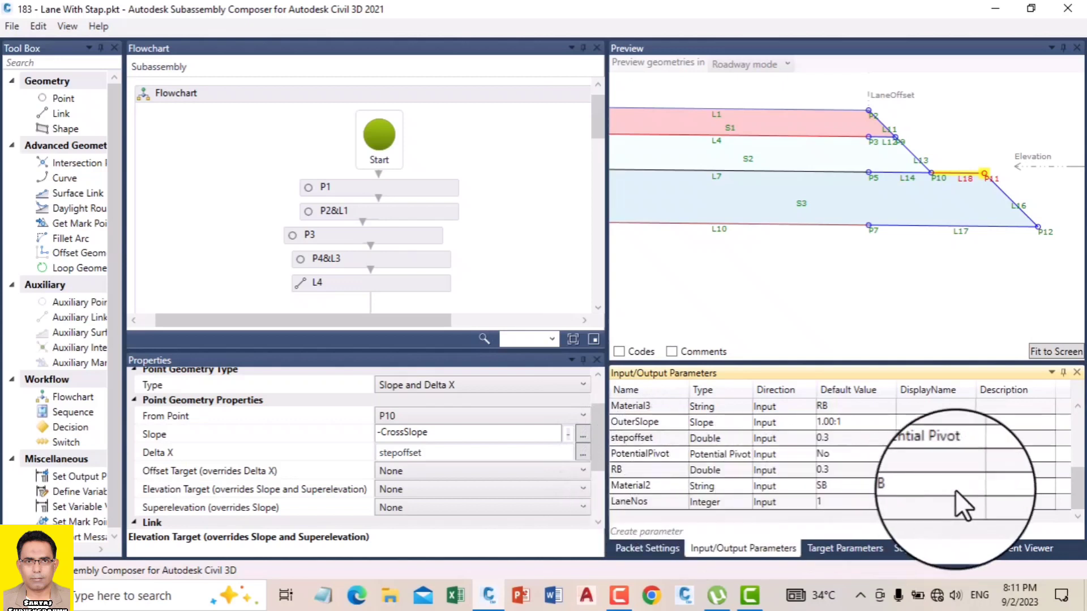
scroll(838, 422, "up", 3)
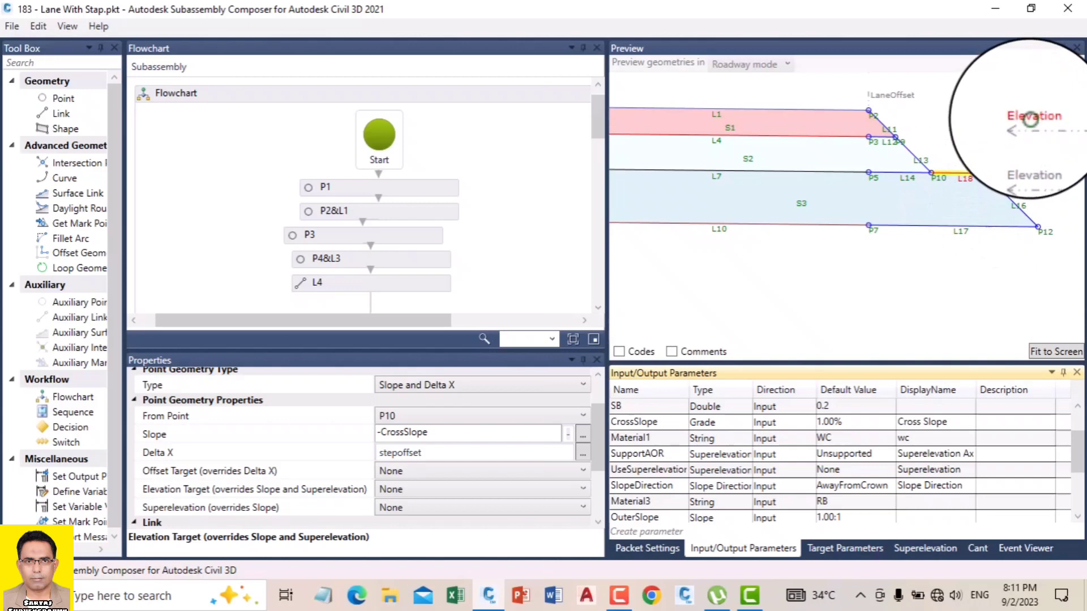
Step: Raise the Elevation target in the preview and change point P11's geometry type to Angle and Delta X
left_click_drag(1031, 118, 1030, 121)
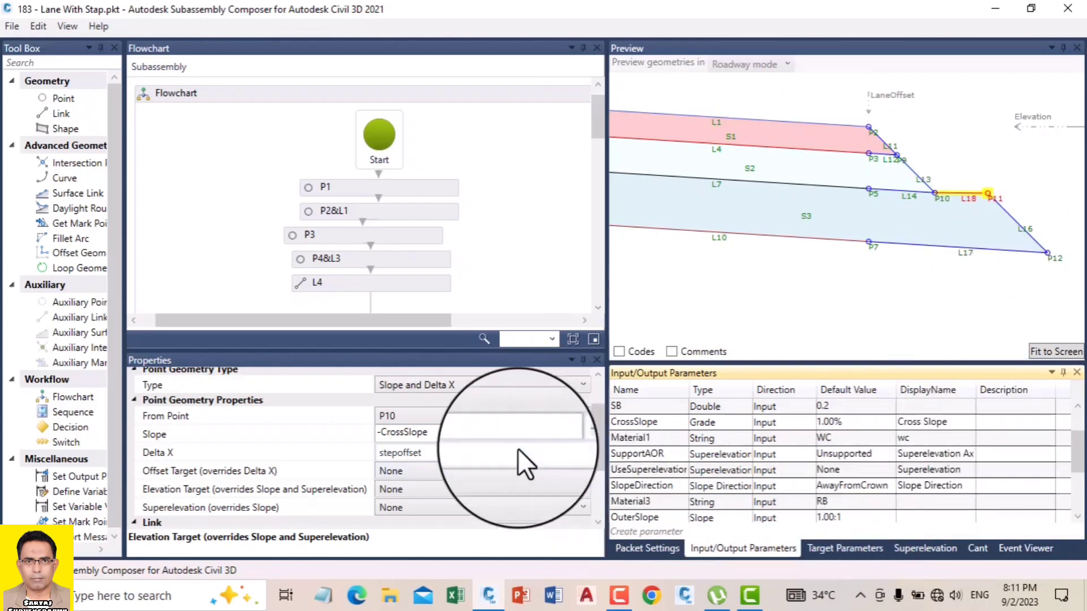
left_click(418, 385)
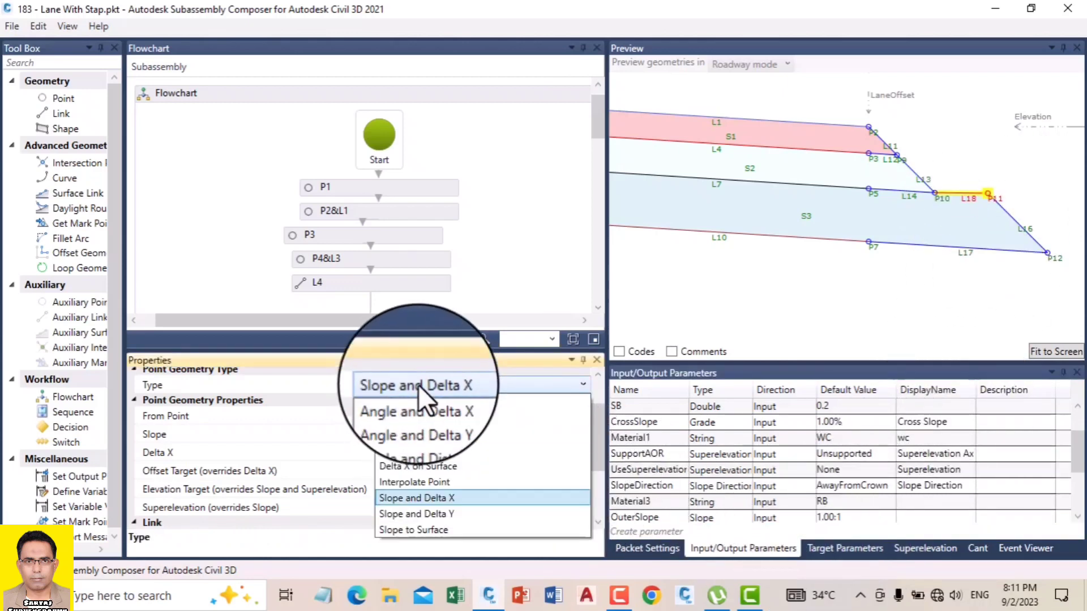
left_click(478, 401)
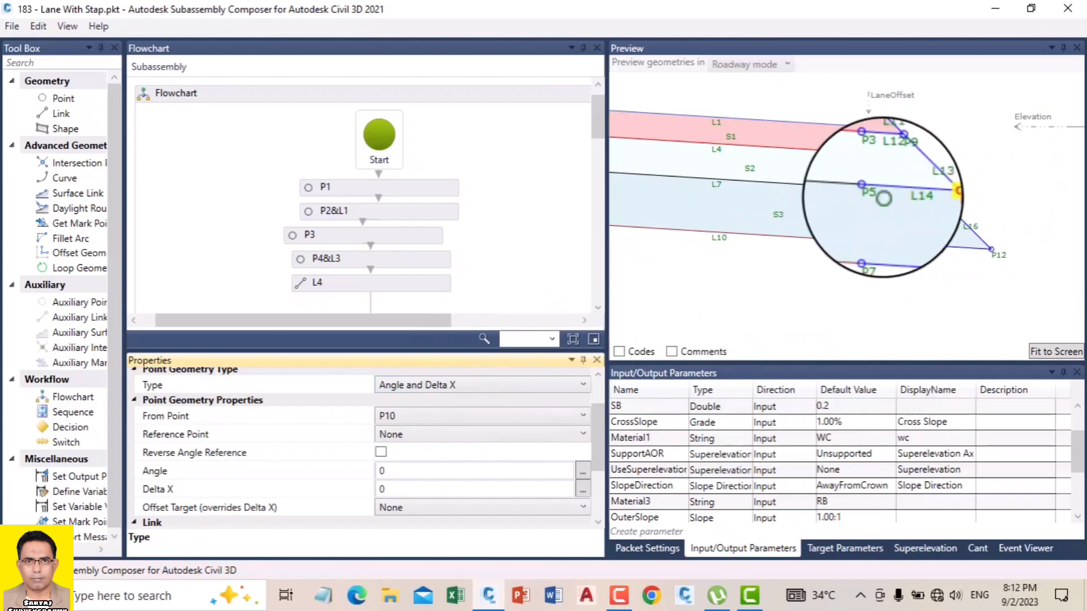
scroll(953, 198, "up", 4)
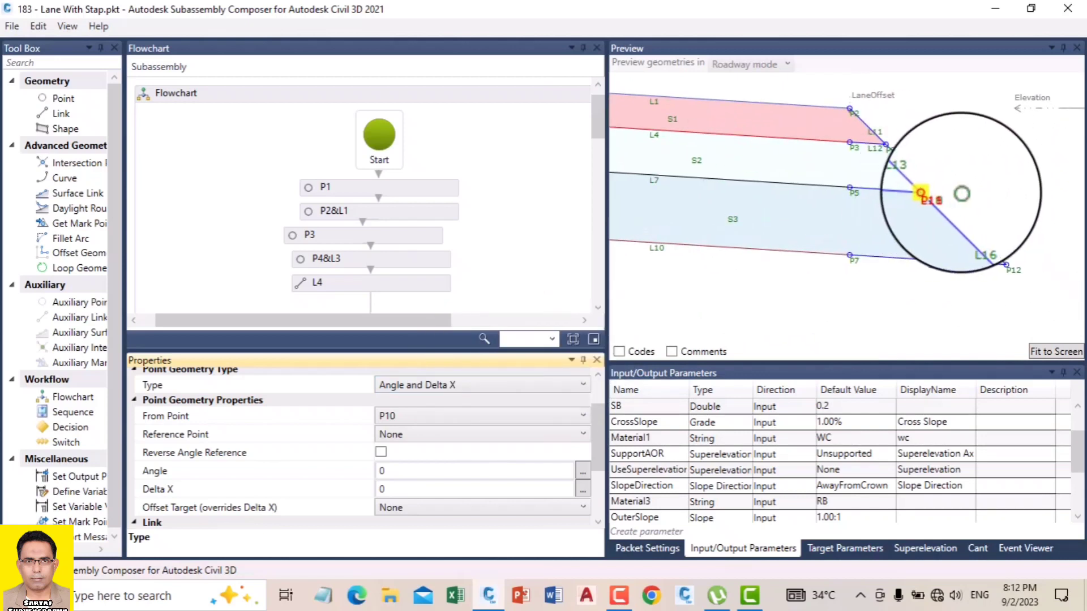
scroll(939, 197, "up", 2)
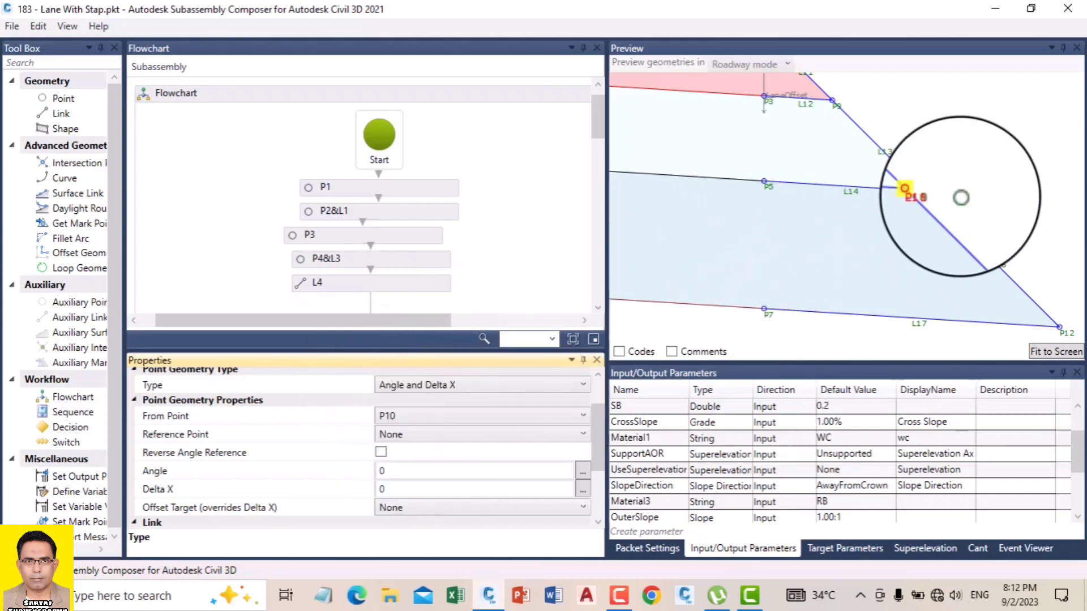
scroll(881, 230, "down", 1)
scroll(880, 229, "down", 1)
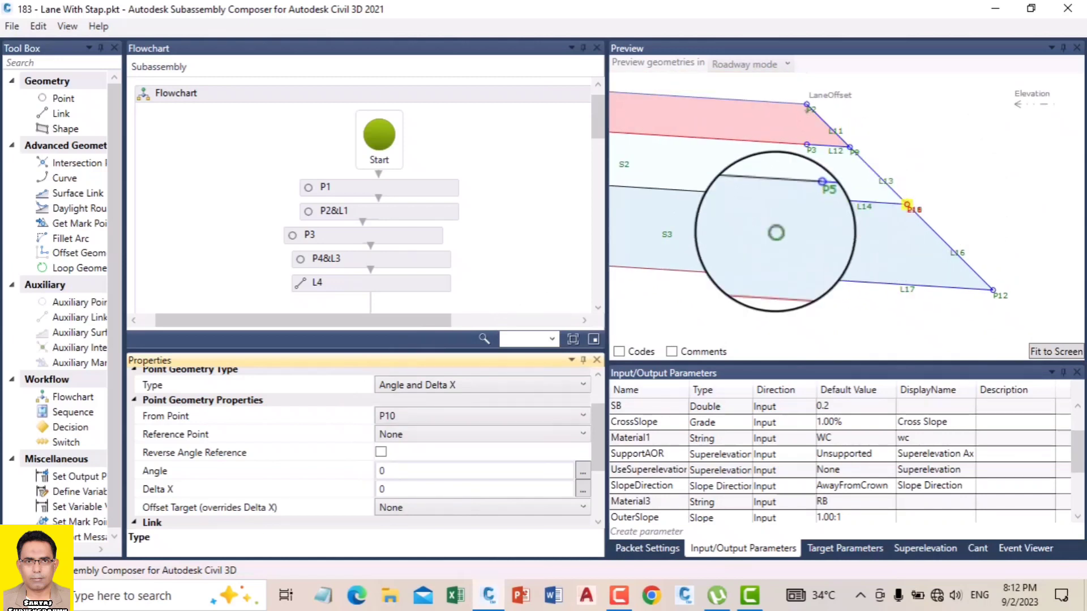
Step: Set P11's reference point to P5 and its angle to 180
left_click(415, 433)
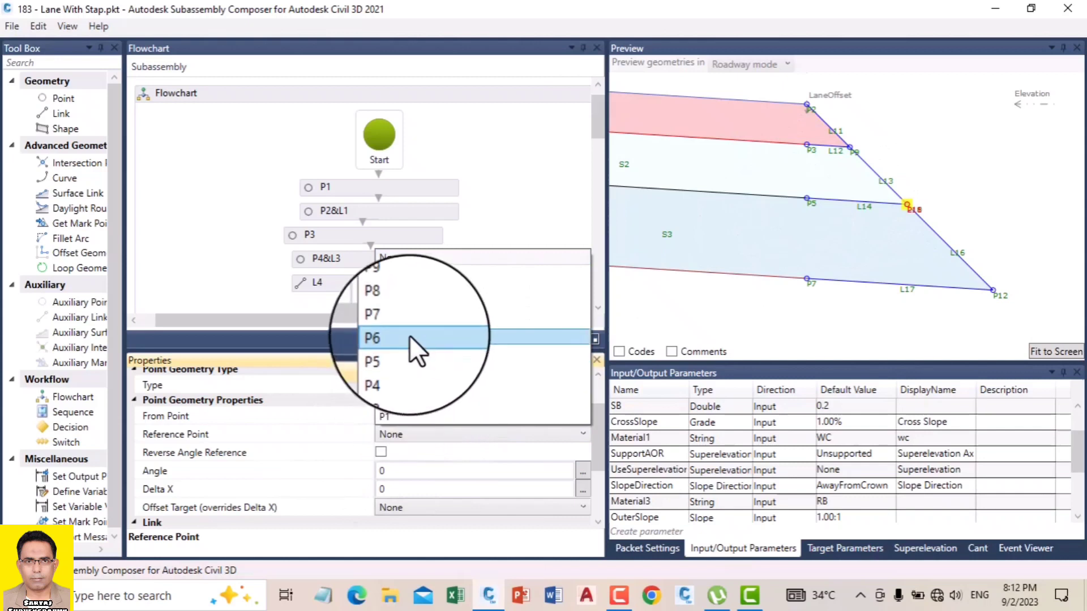
left_click(406, 354)
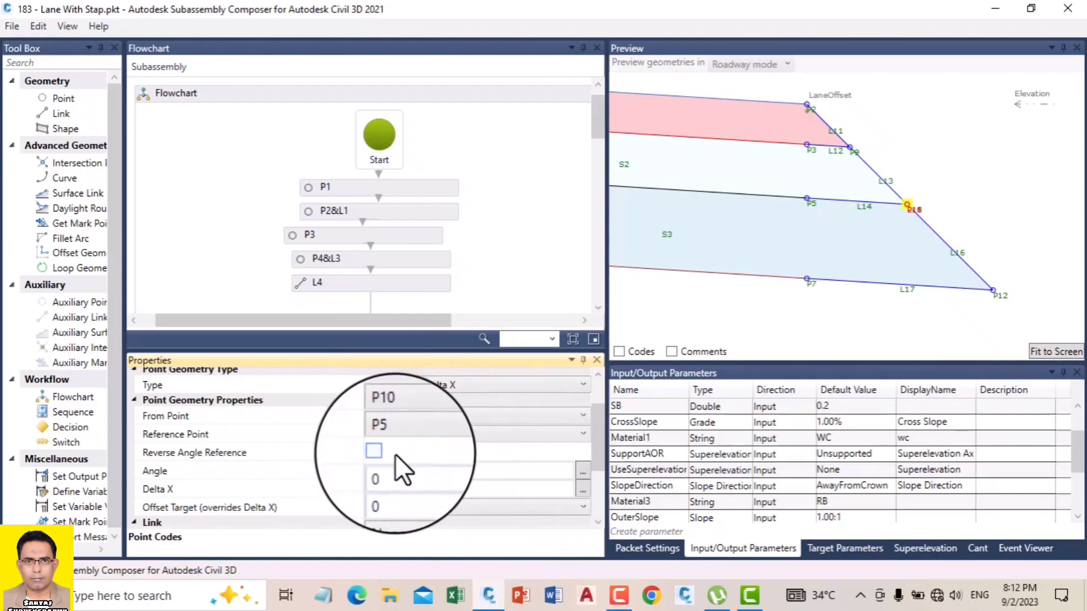
left_click(407, 471)
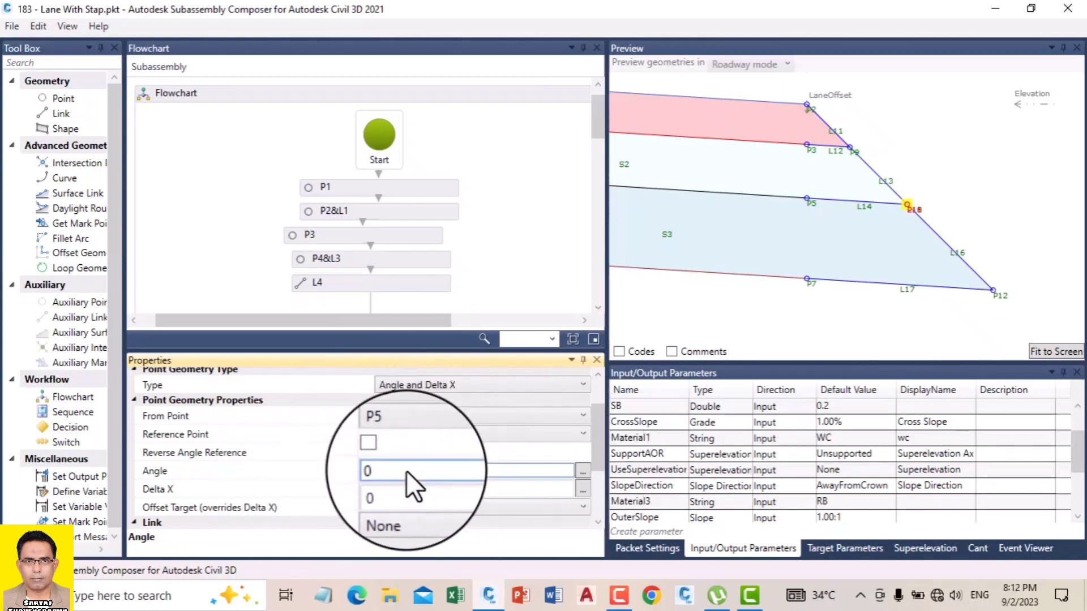
key("BackSpace")
type("1")
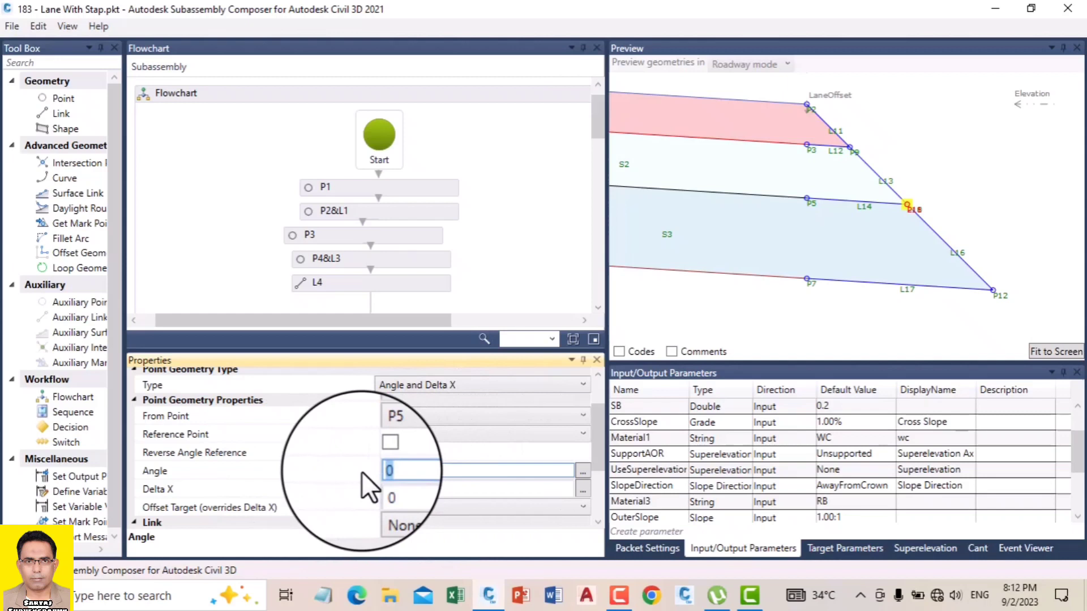
type("80")
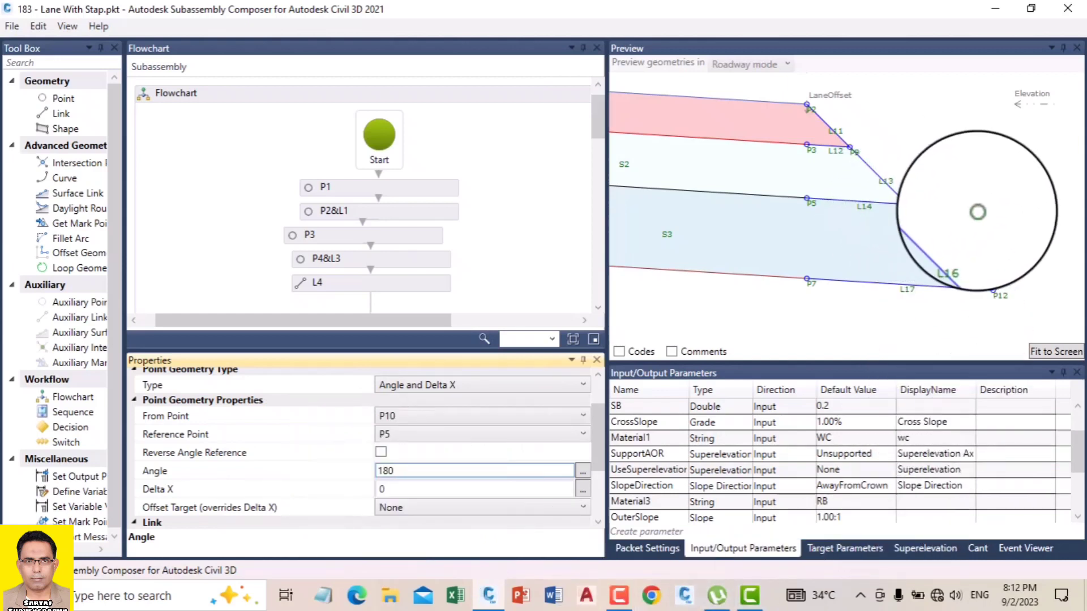
Step: Copy the stepoffset parameter name and use it as P11's Delta X
left_click_drag(599, 440, 599, 460)
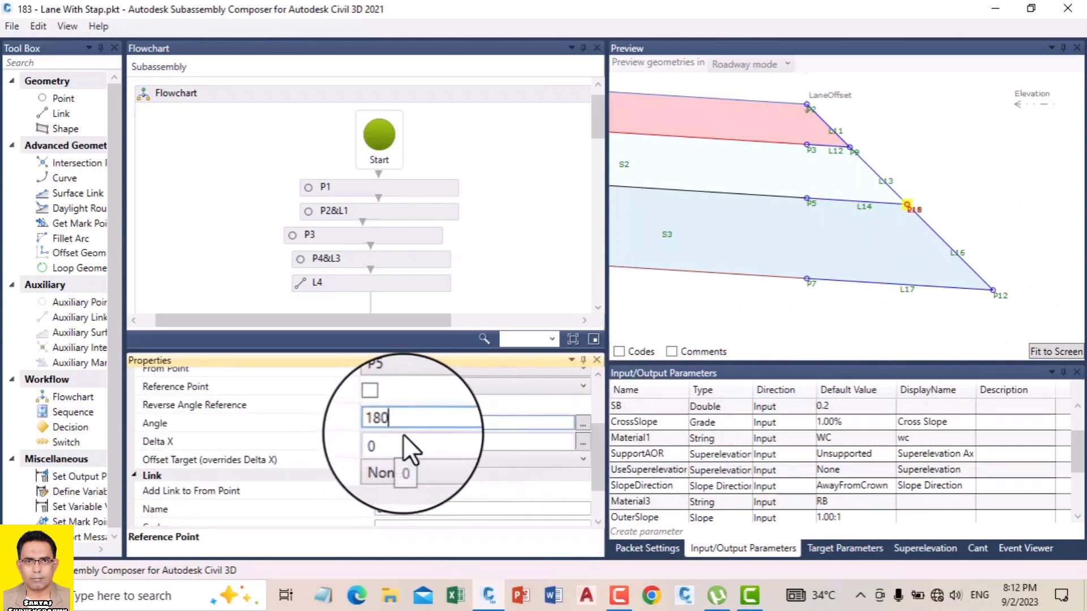
scroll(638, 494, "down", 1)
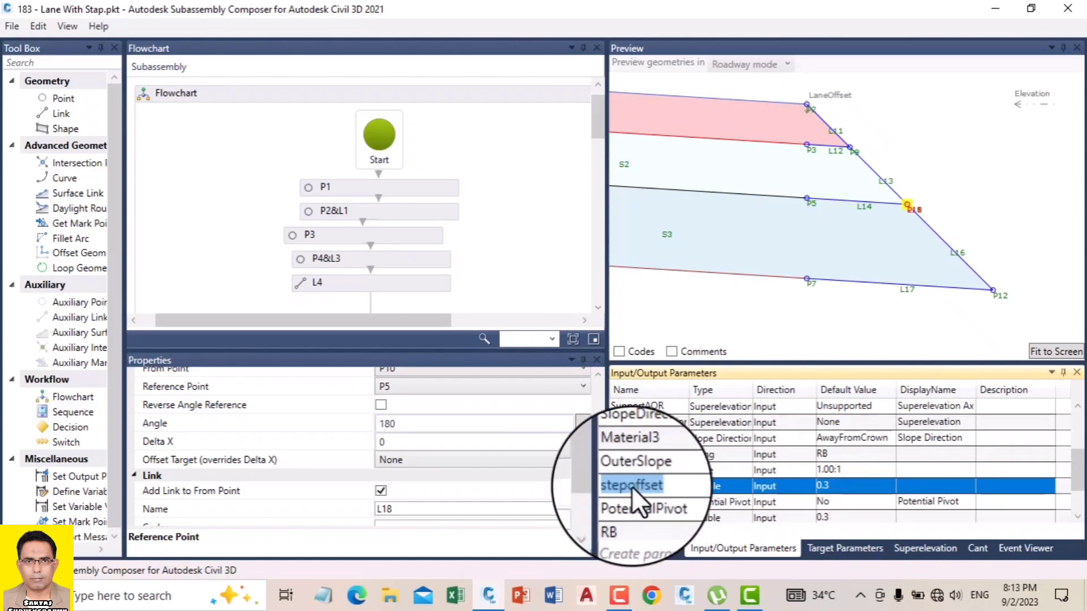
left_click(632, 486)
key("ctrl+c")
right_click(631, 490)
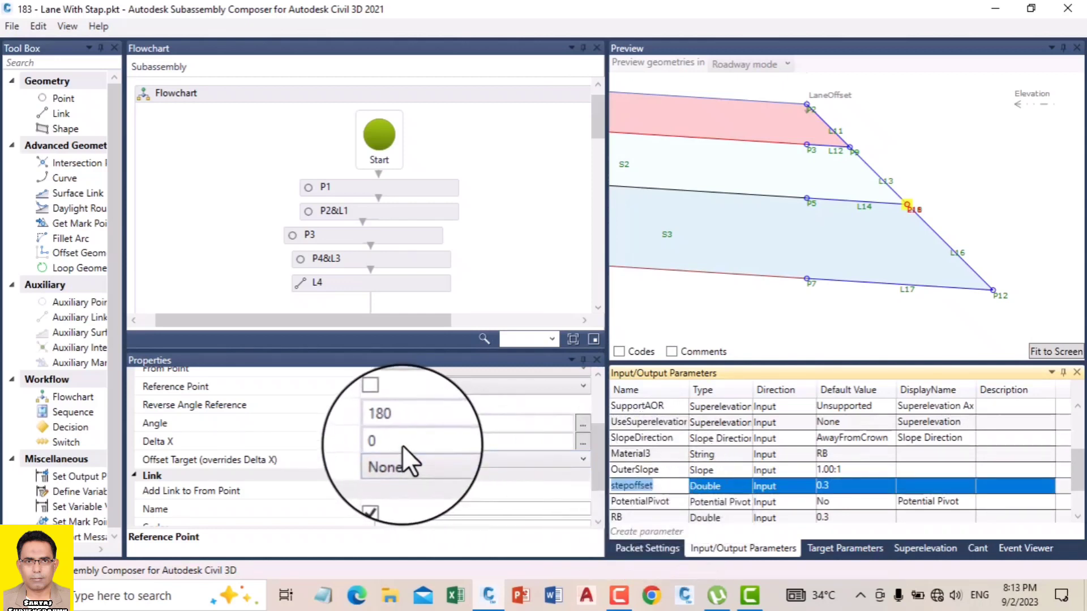
left_click(381, 442)
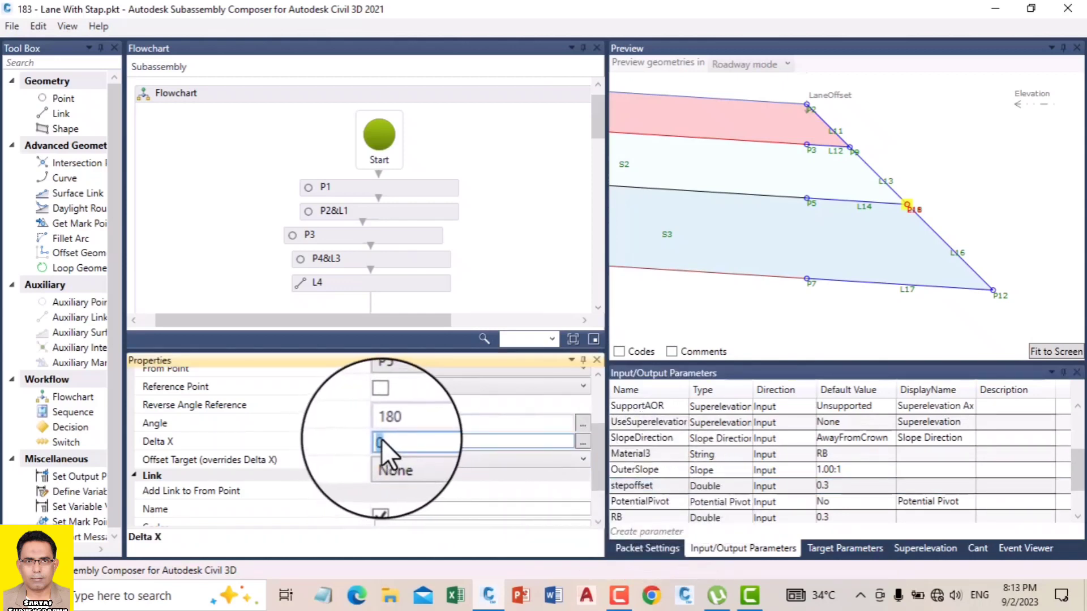
key("ctrl+v")
left_click(480, 293)
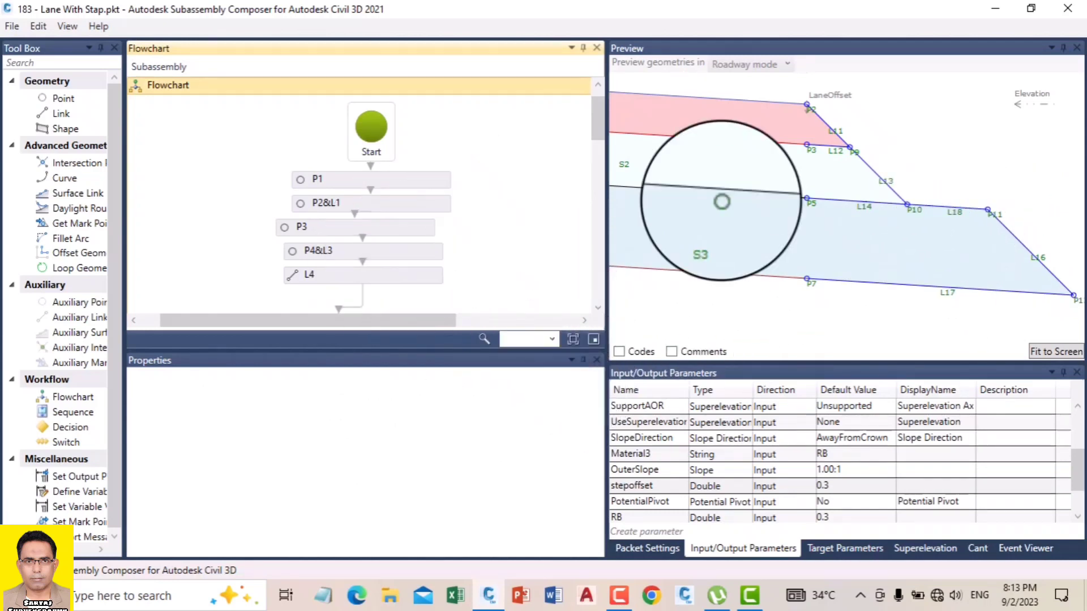
Step: Select point P11 in the preview to review its angle-based geometry settings
left_click(1001, 211)
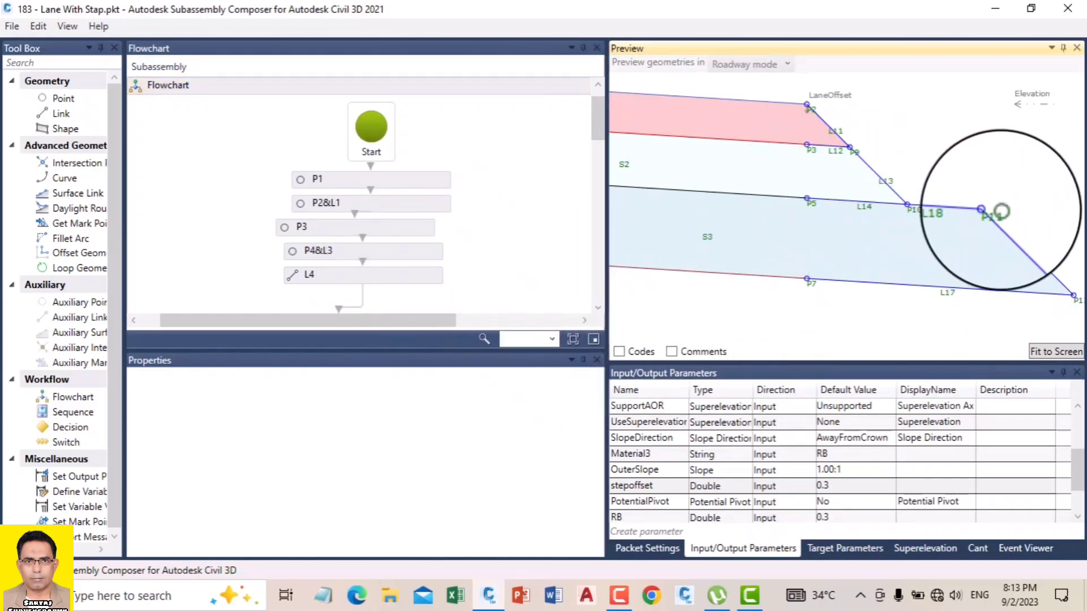
left_click(997, 211)
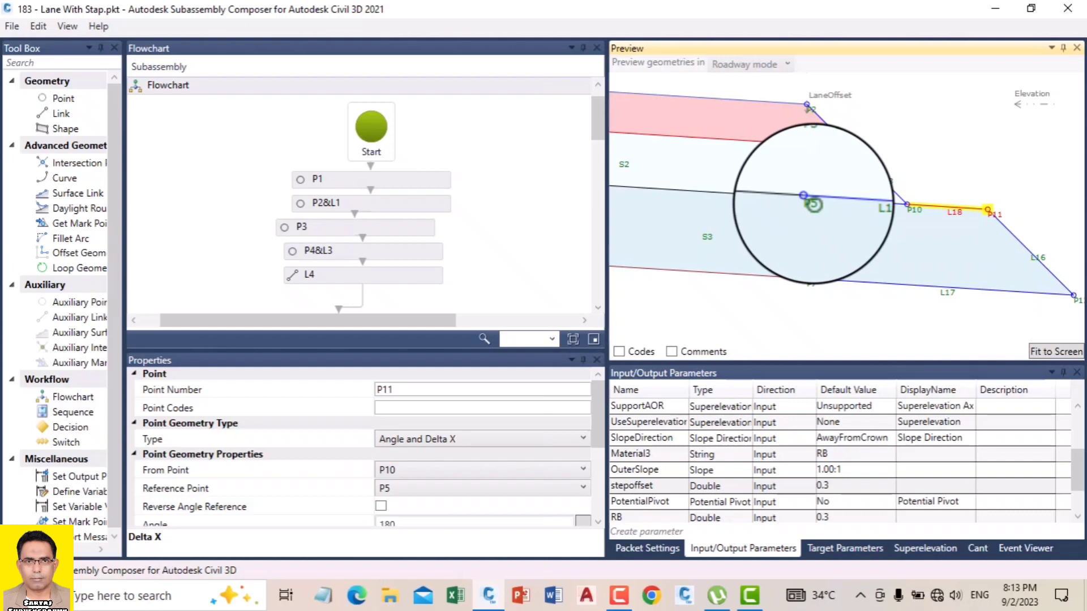
Step: Check P11's Delta X setting and move the Elevation target up and down in the preview to examine how step link L18 responds
left_click(598, 521)
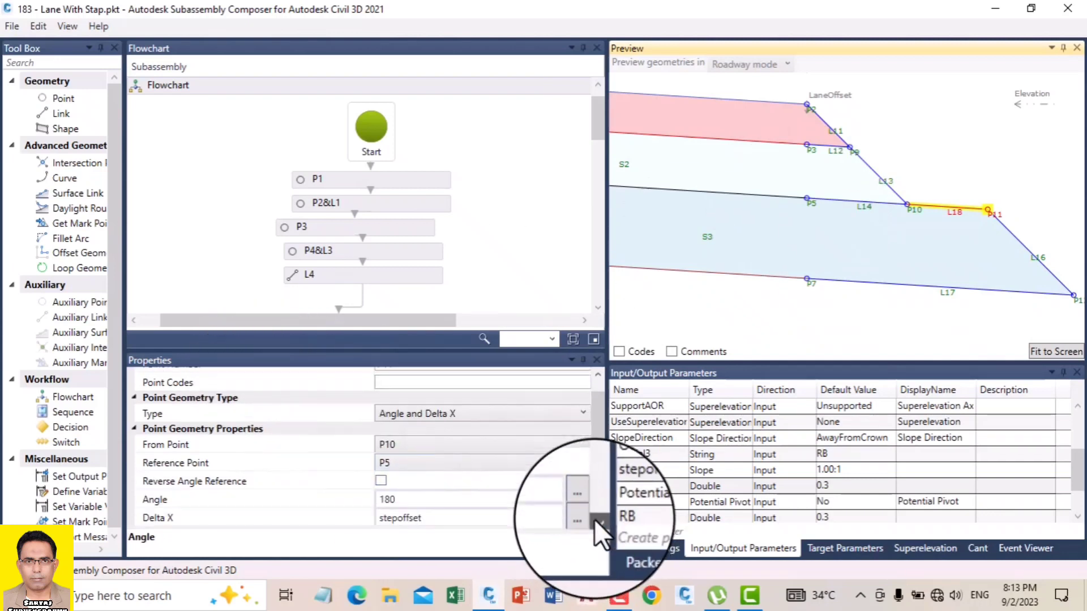
left_click(597, 522)
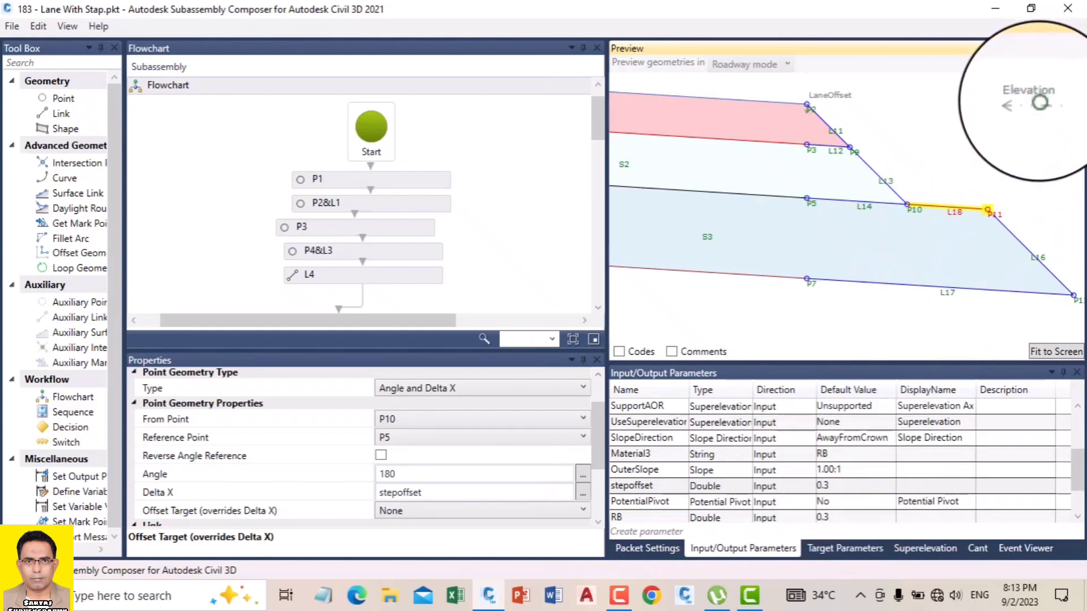
left_click(1054, 350)
mouse_move(1034, 160)
left_mouse_down()
mouse_move(1048, 209)
mouse_move(1044, 123)
left_mouse_up()
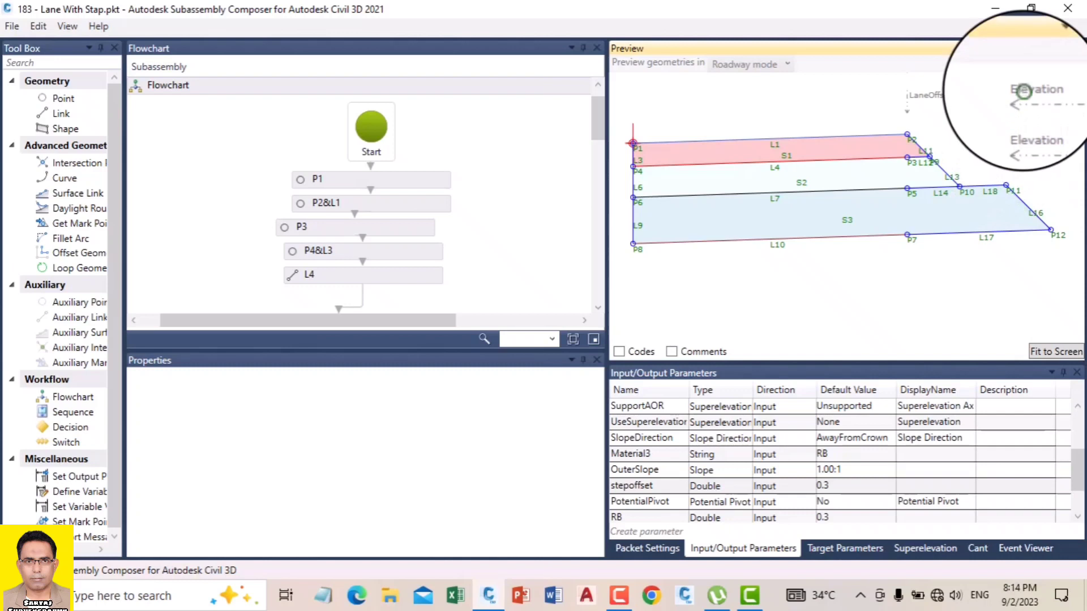
left_click_drag(1024, 91, 1024, 91)
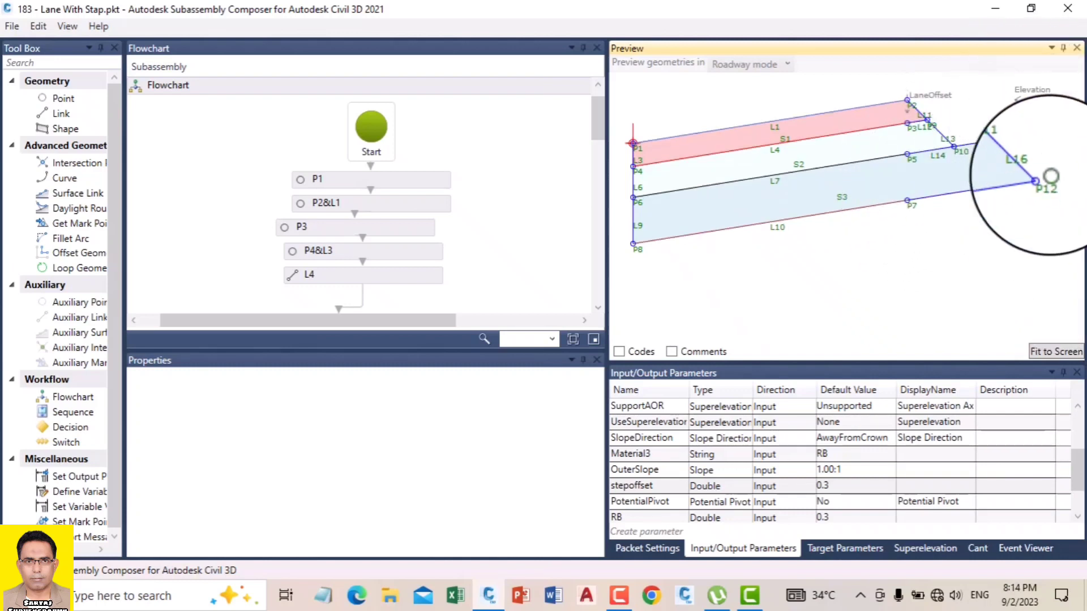
mouse_move(1019, 96)
left_mouse_down()
mouse_move(1019, 241)
mouse_move(1011, 214)
left_mouse_up()
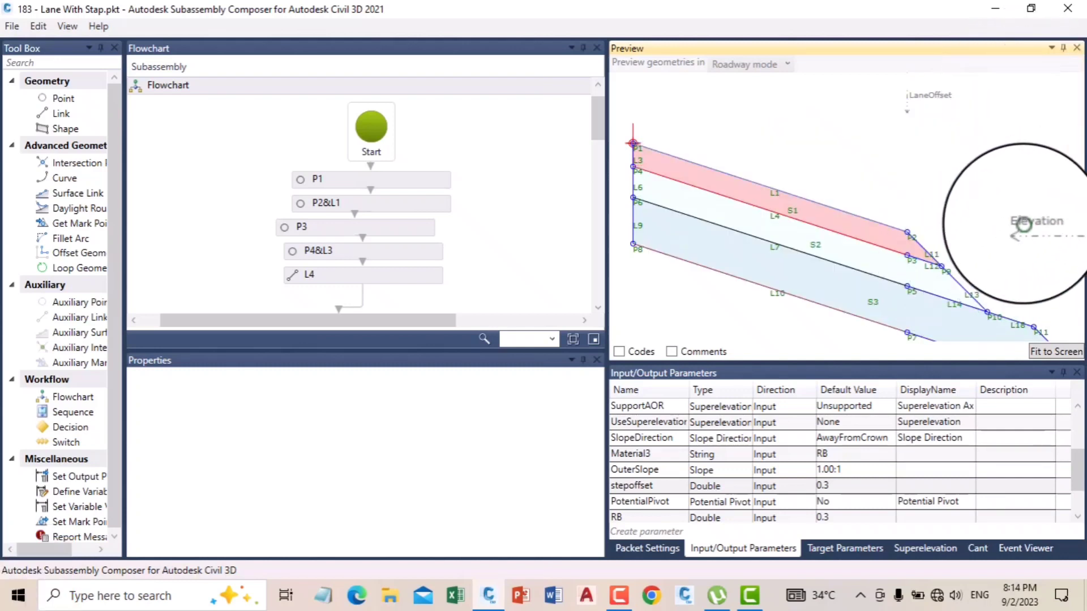
left_click_drag(1007, 168, 1013, 175)
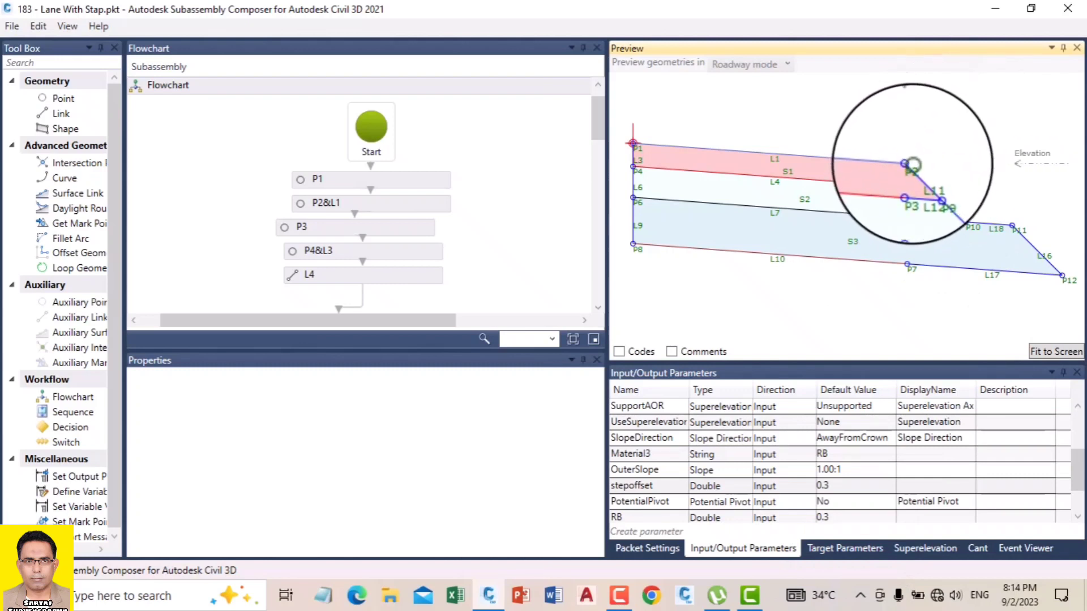
Step: Select point P2 in the preview and set its superelevation override to Right Outside Lane Slope
scroll(913, 169, "up", 1)
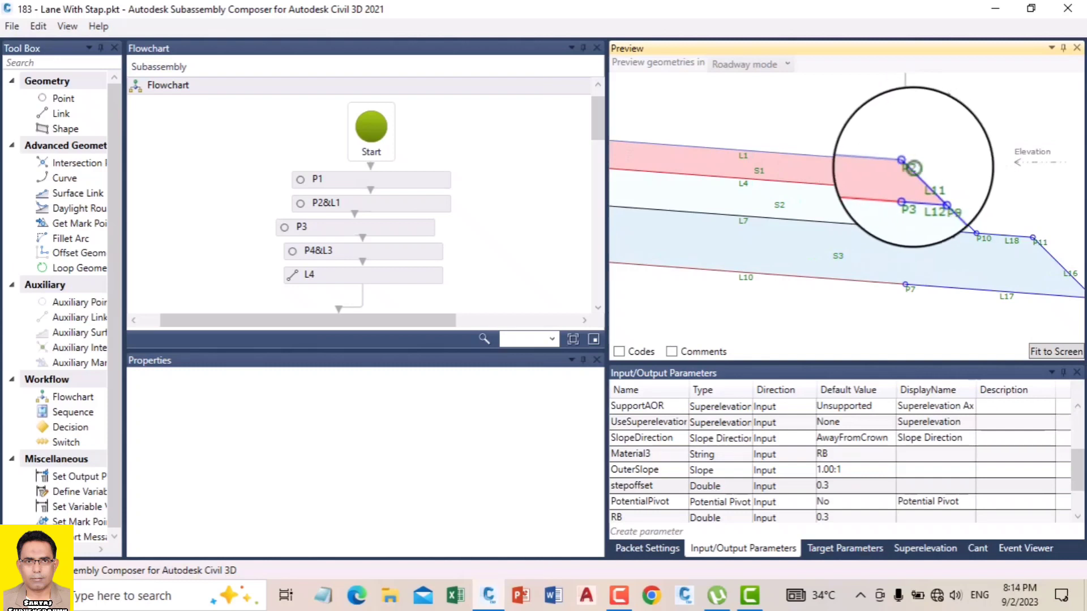
scroll(913, 163, "up", 2)
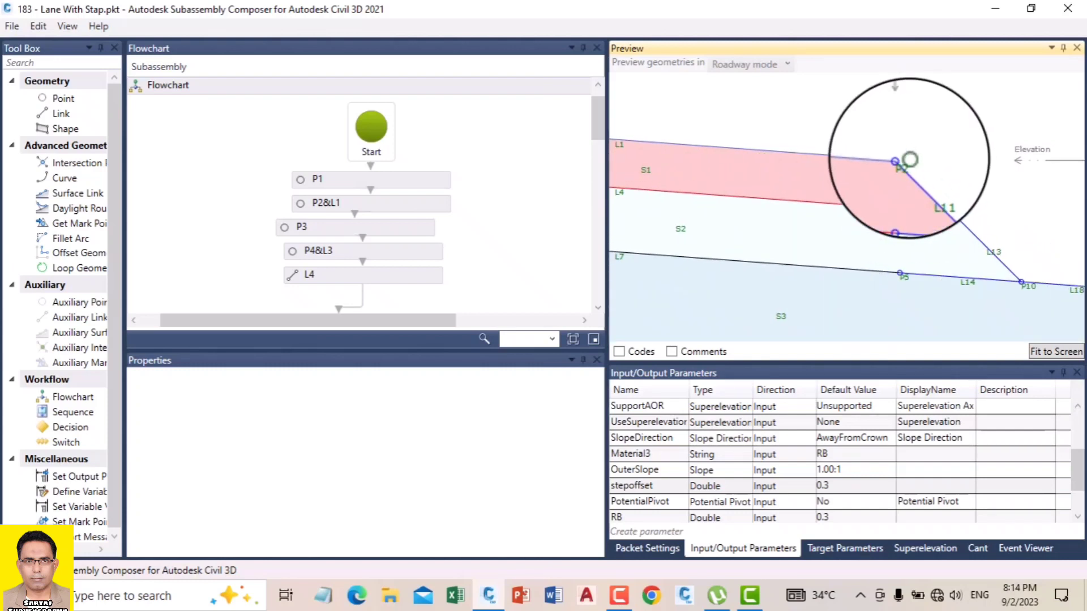
left_click(905, 163)
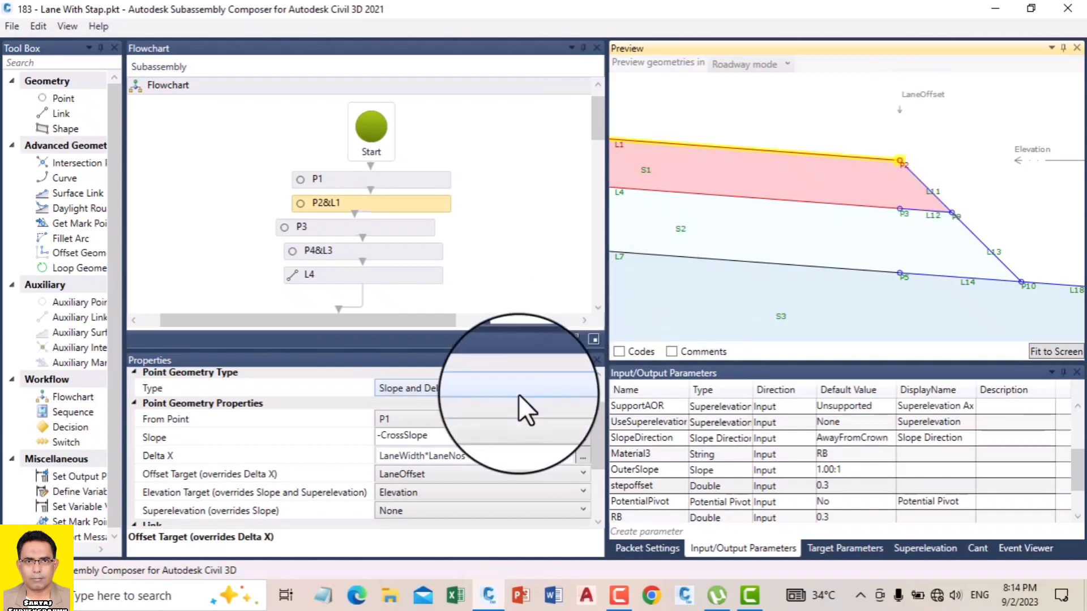
left_click(413, 474)
scroll(423, 495, "down", 2)
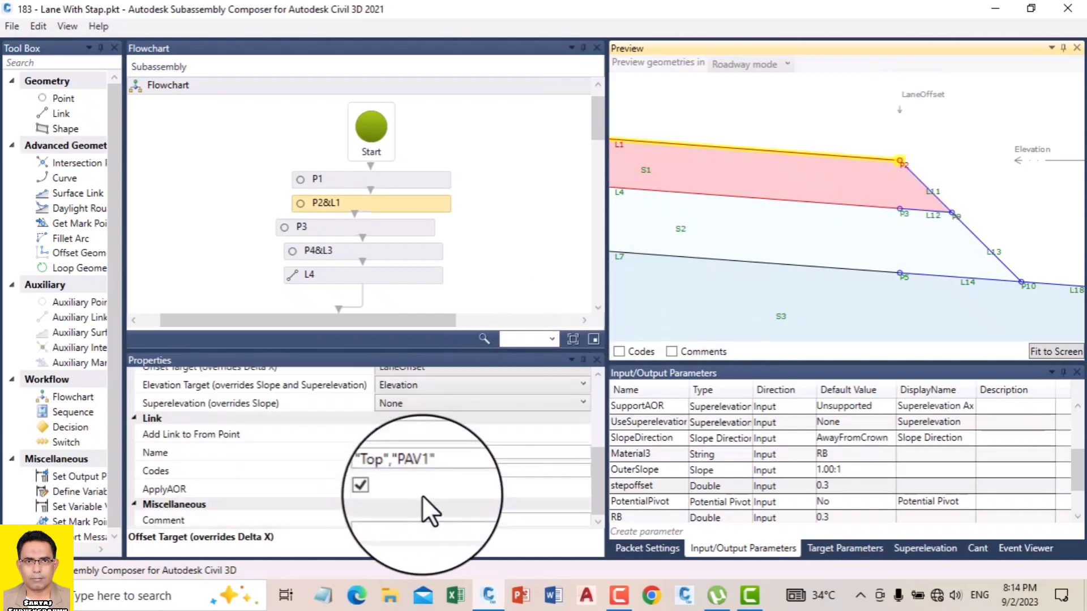
left_click(436, 403)
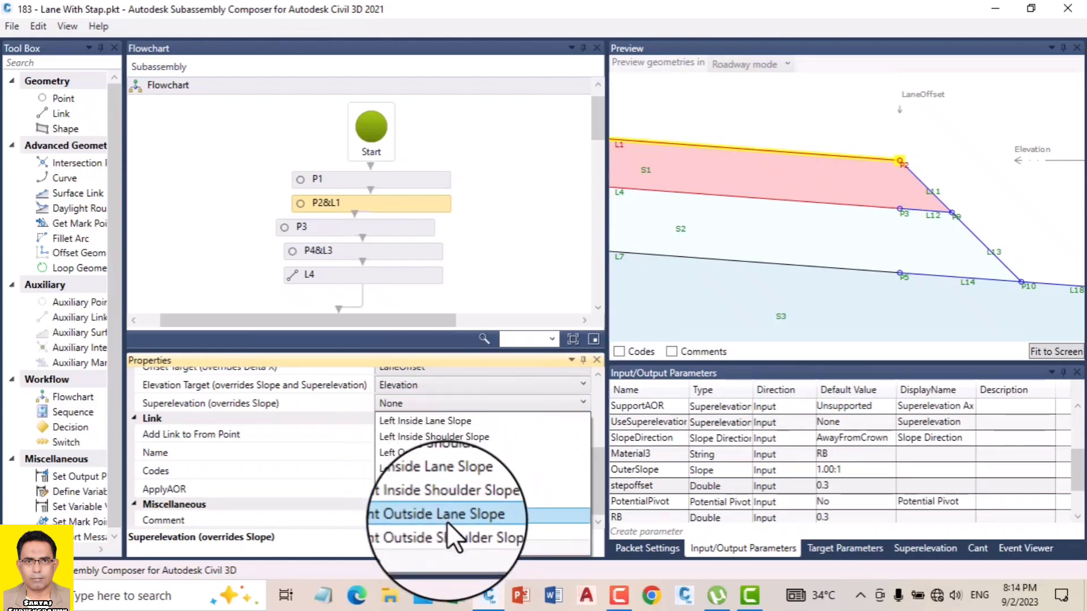
left_click(448, 517)
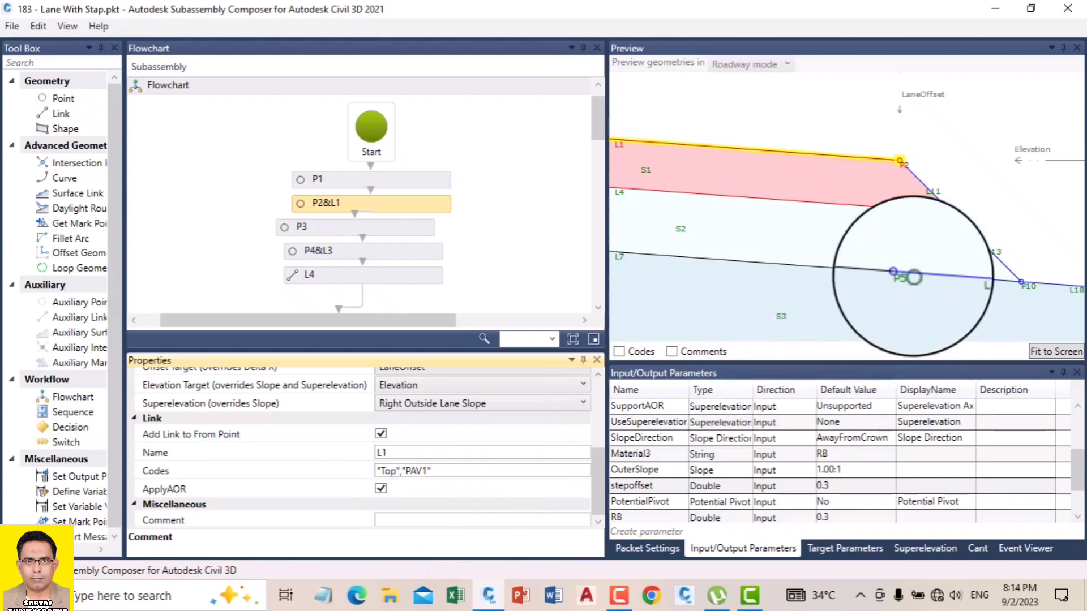
Step: Set the Right Outside Lane Slope superelevation preview value to 12.00%
scroll(917, 269, "down", 3)
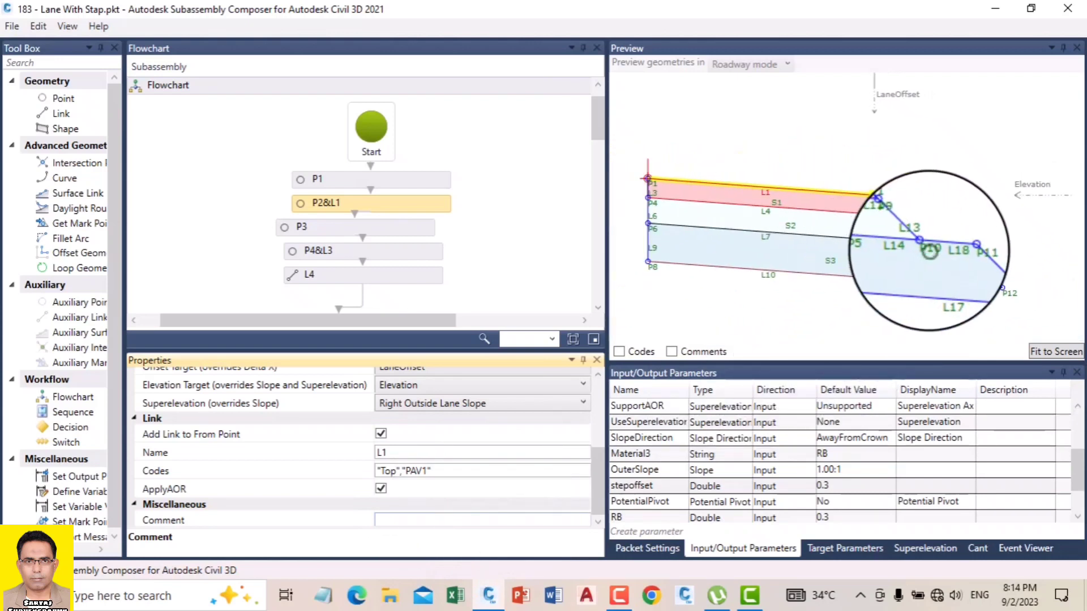
left_click(827, 548)
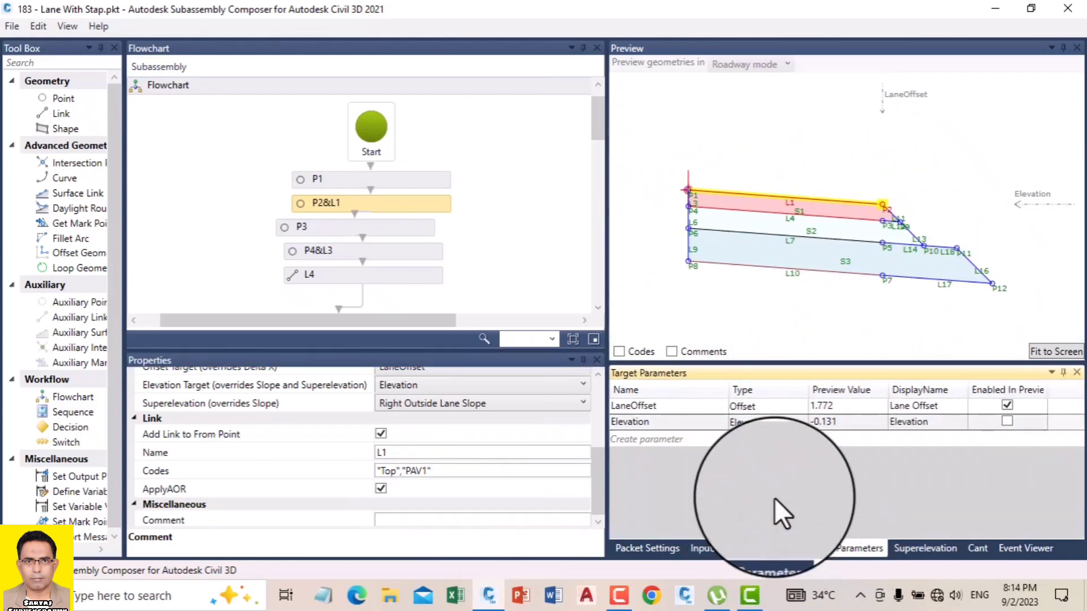
left_click(925, 548)
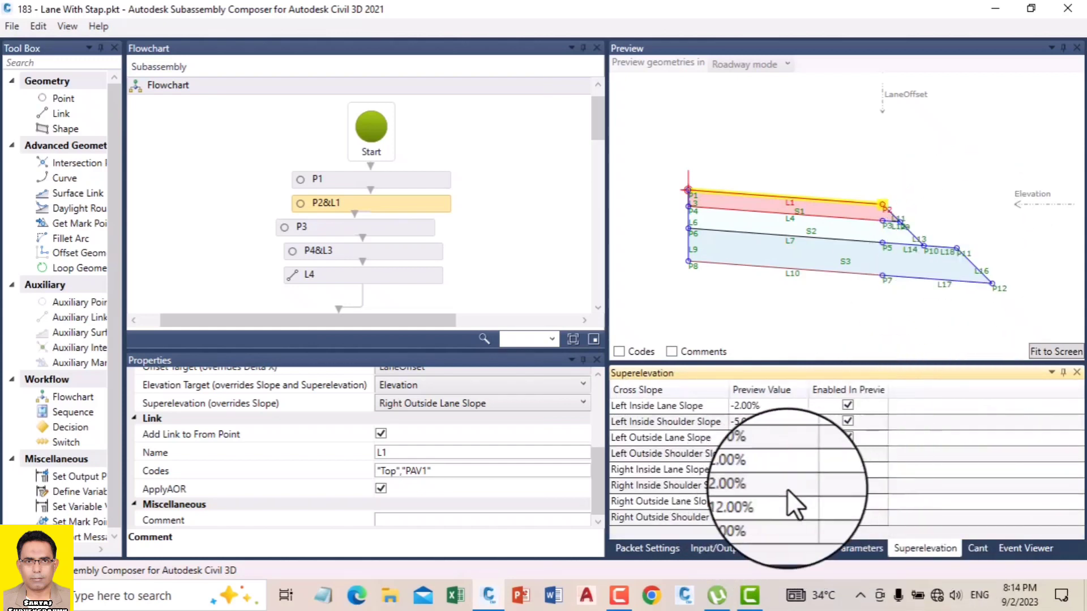
left_click(761, 489)
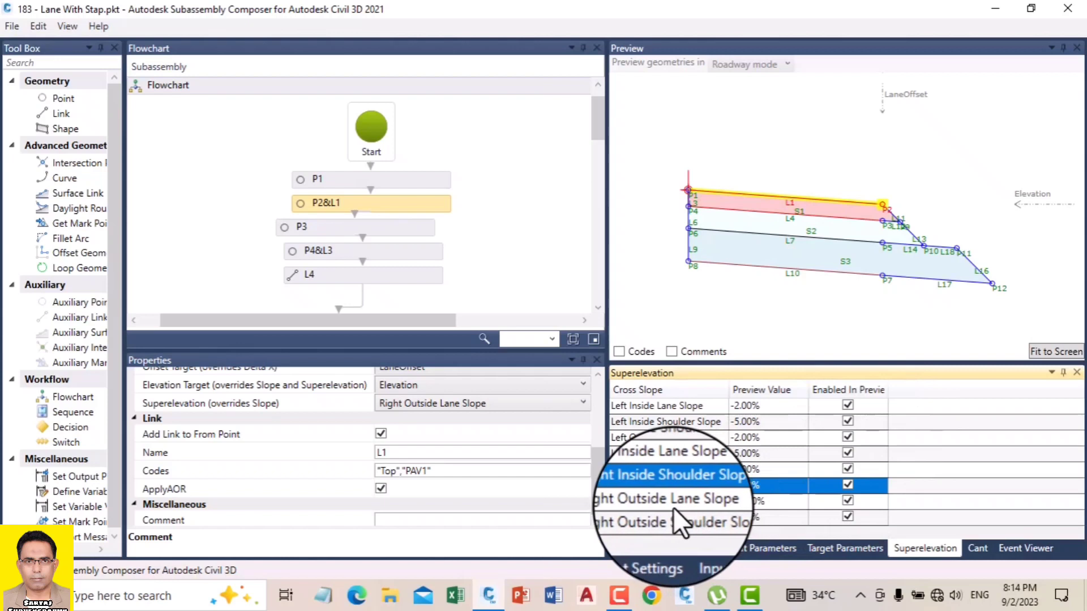
left_click(749, 502)
left_click(736, 501)
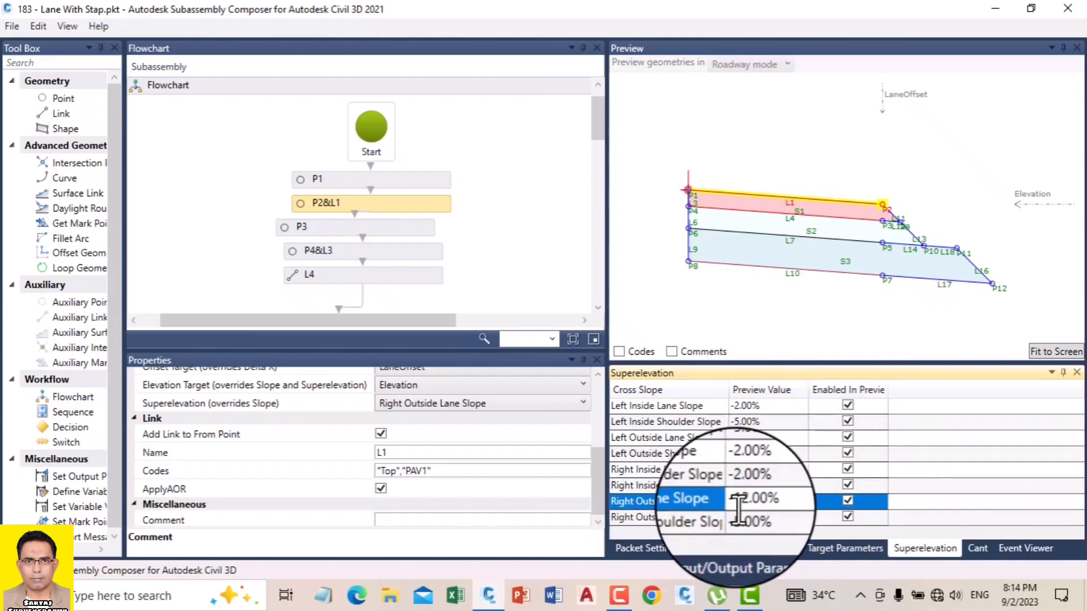
key("BackSpace")
left_click(847, 305)
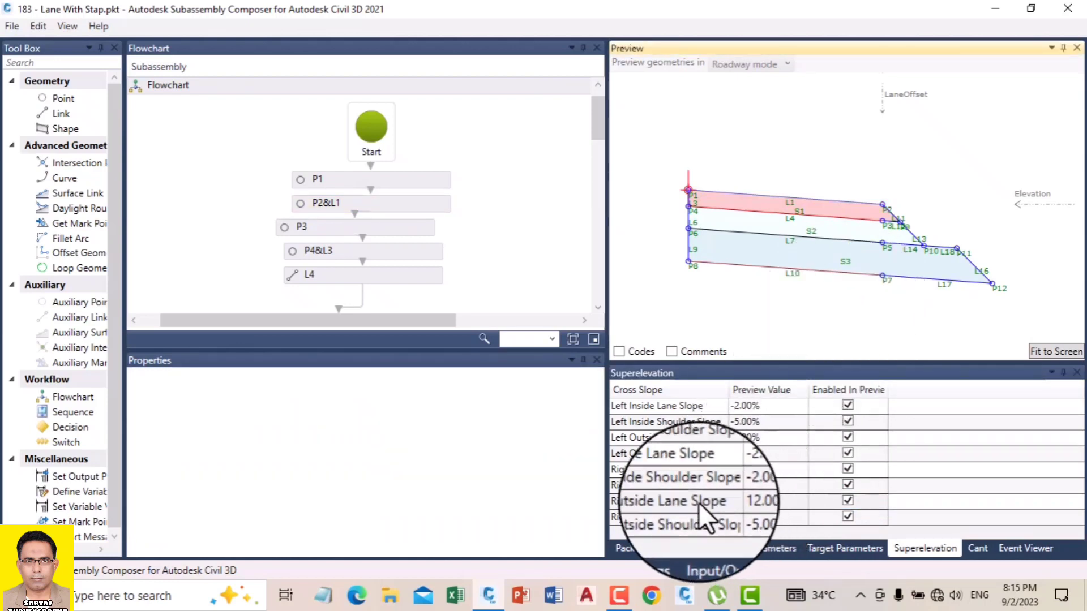
Step: Turn the LaneOffset target off in the preview and enable it again
scroll(890, 205, "up", 3)
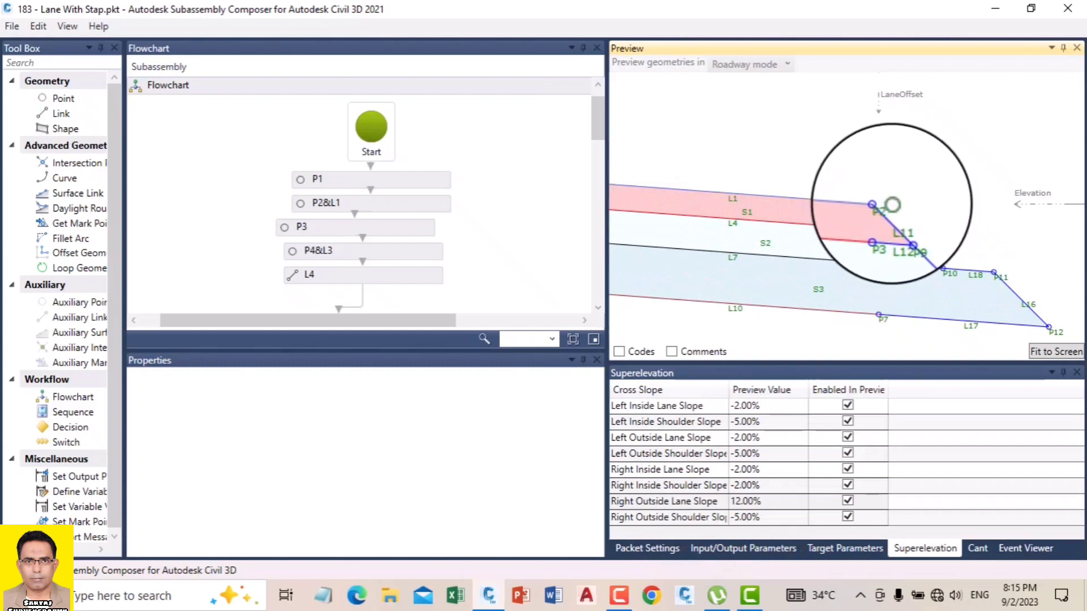
left_click(760, 548)
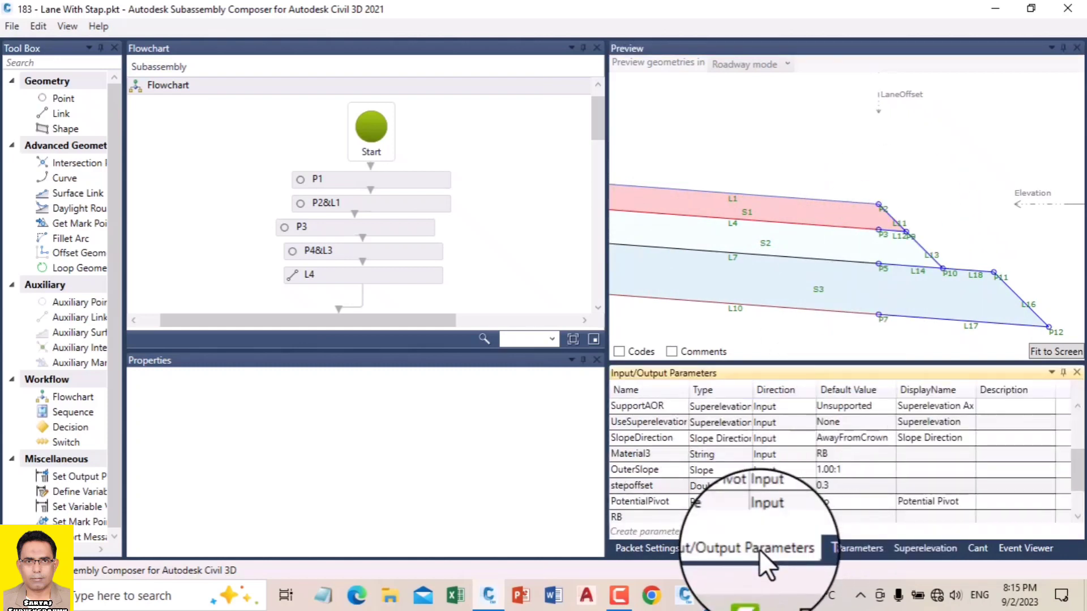
left_click(836, 547)
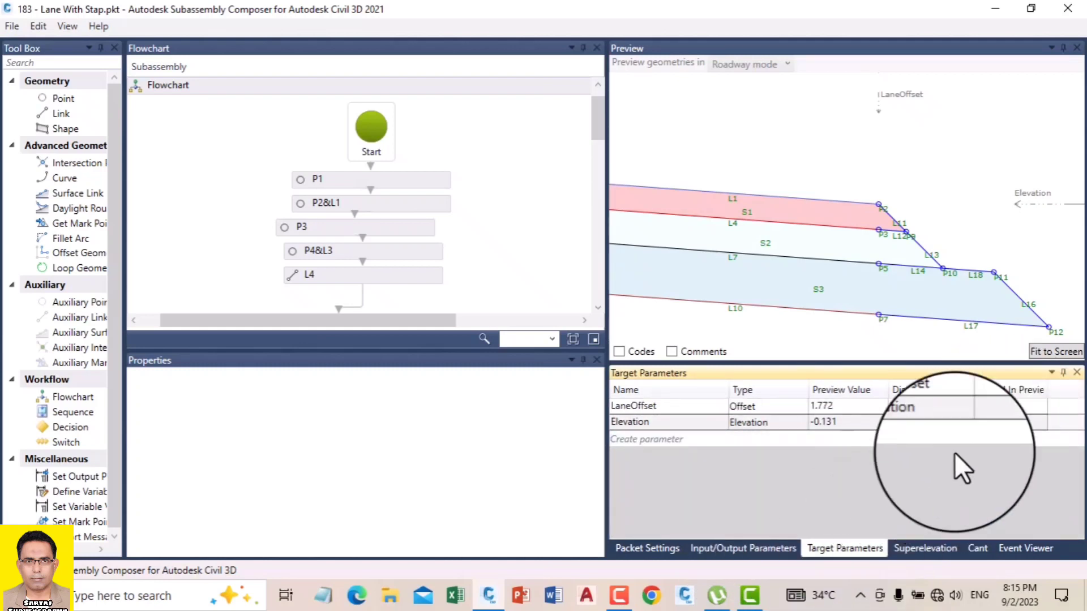
left_click(1004, 404)
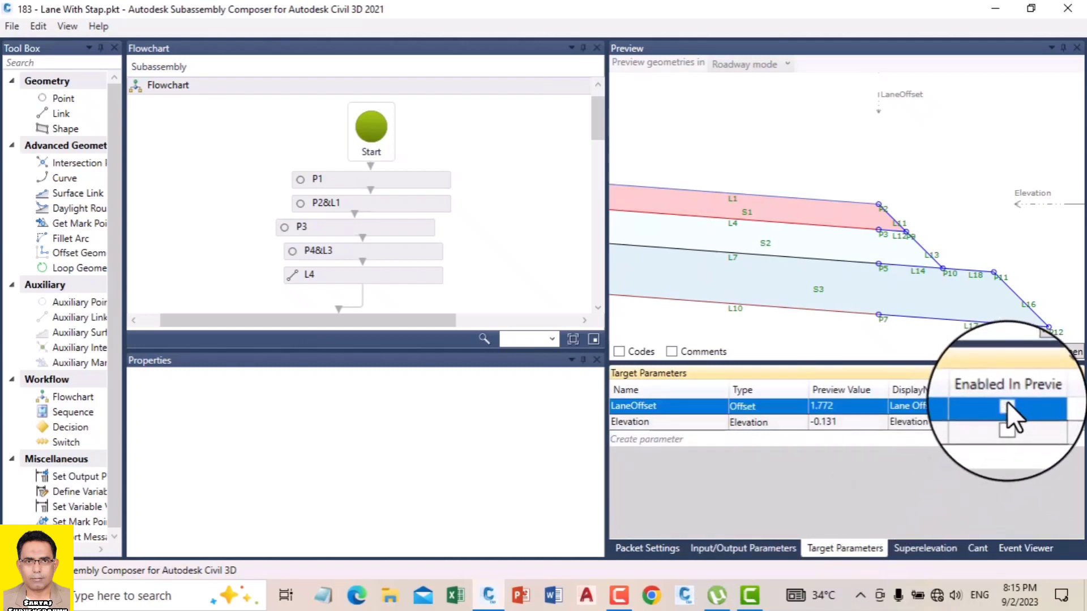
left_click(1007, 405)
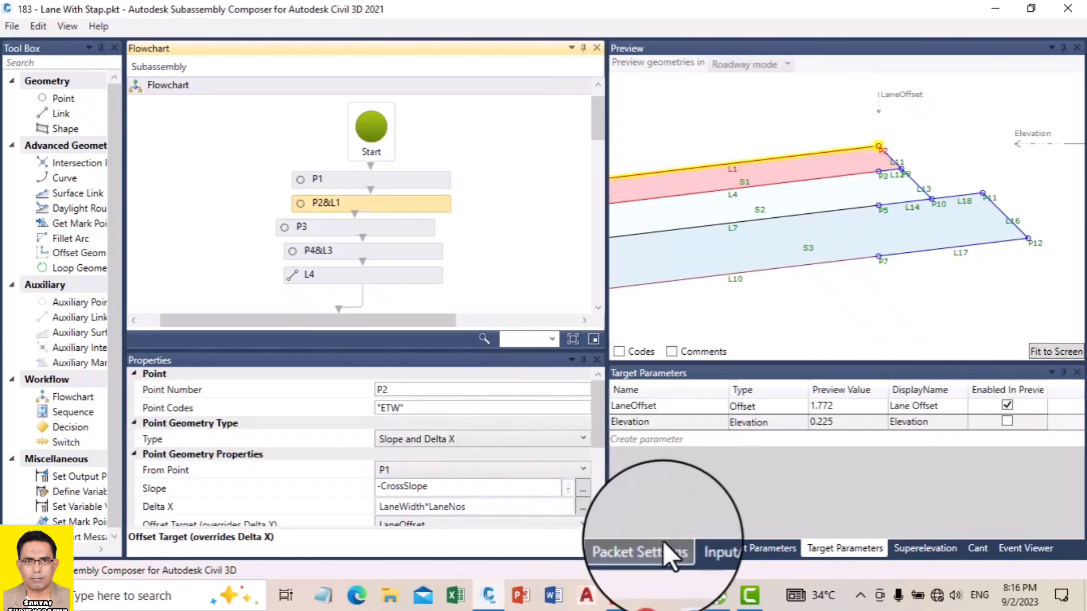
Step: Set the default value of the UseSuperelevation input parameter to RightOutsideLane
left_click(712, 547)
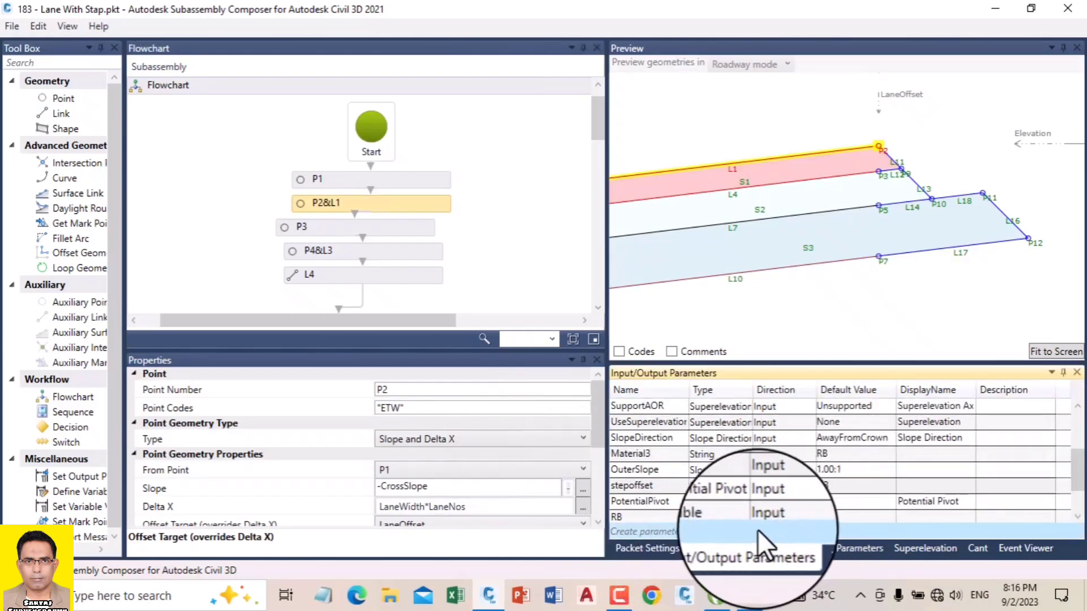
scroll(757, 530, "up", 2)
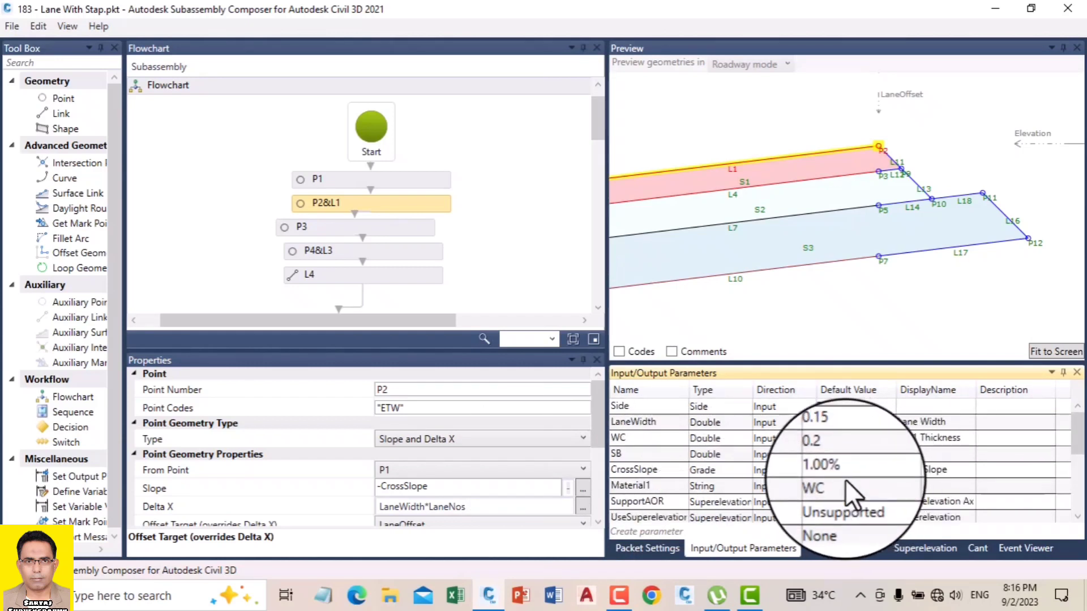
scroll(847, 483, "down", 1)
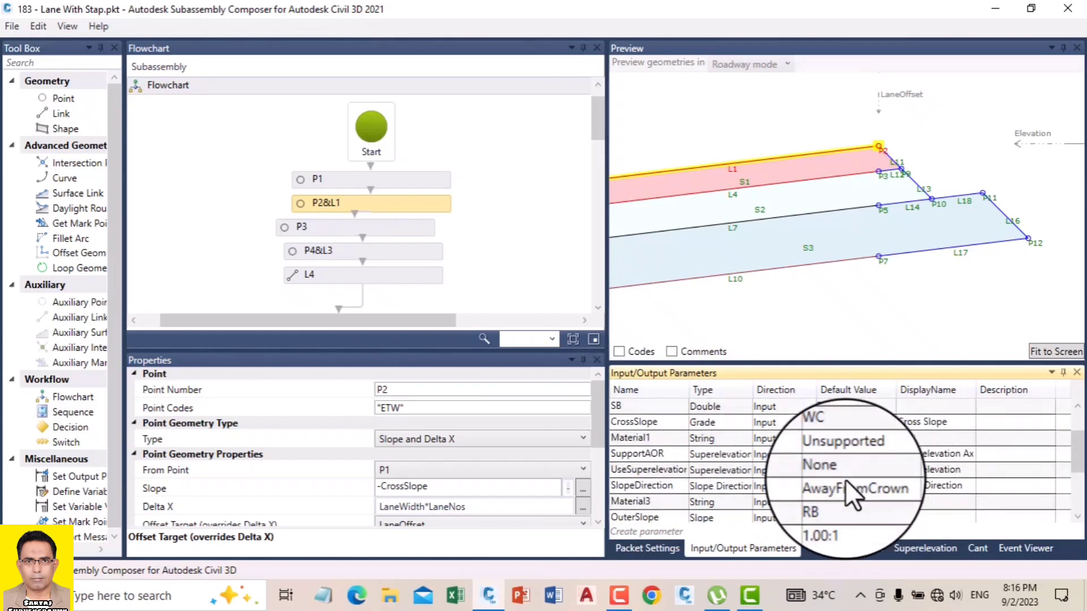
left_click(865, 474)
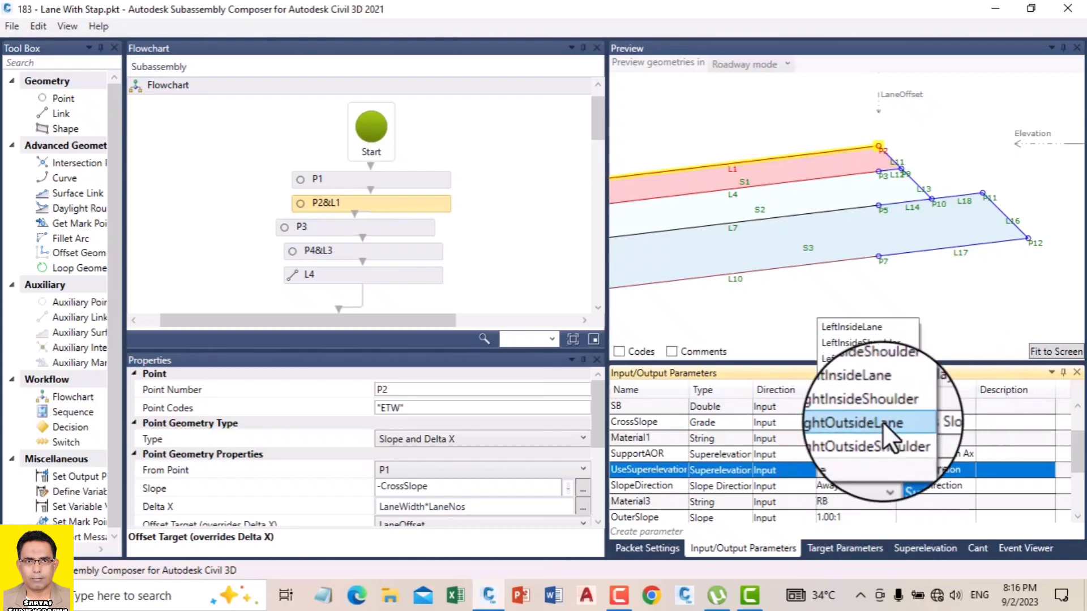
left_click(882, 422)
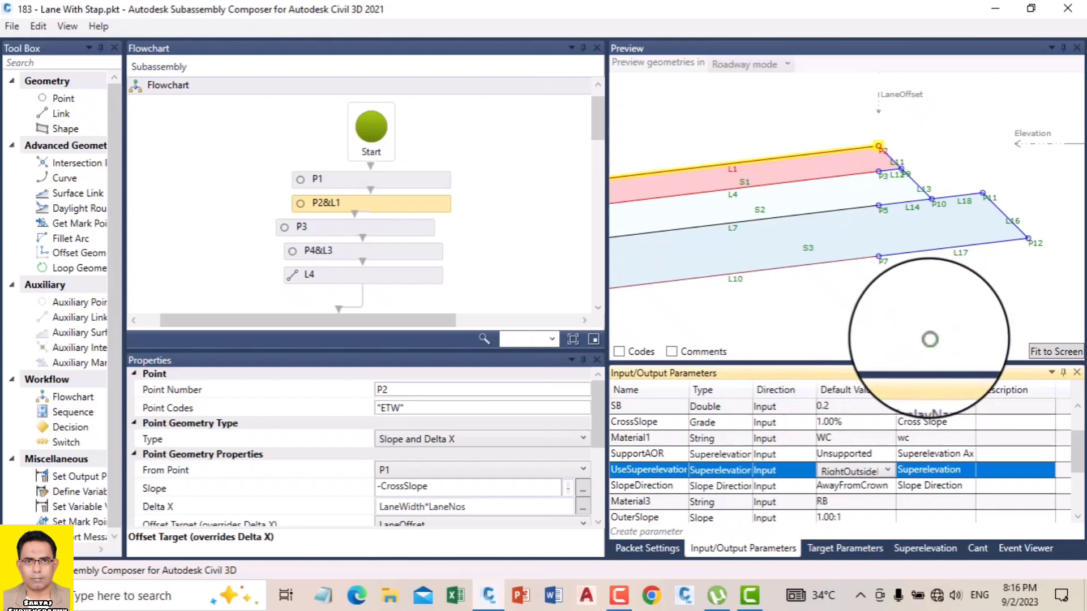
left_click(962, 328)
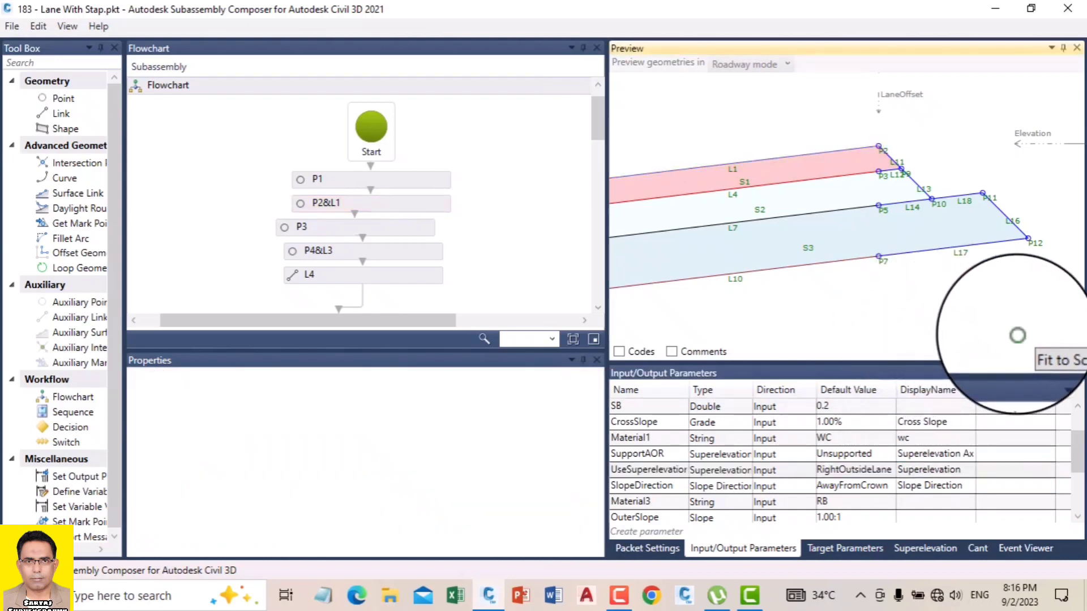
left_click(871, 471)
left_click(878, 469)
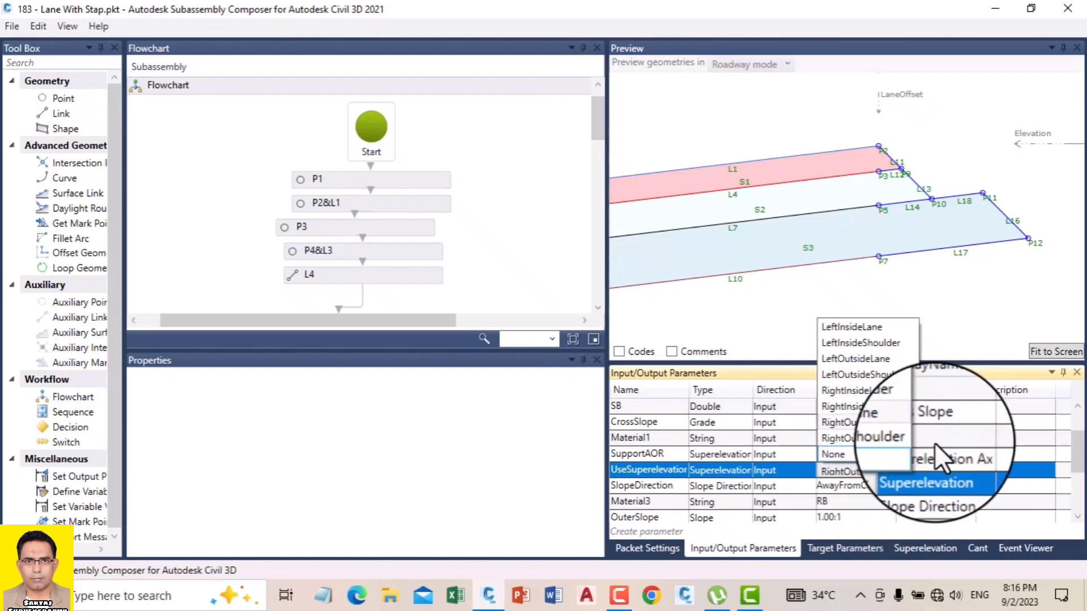
Step: Set the Right Outside Lane Slope superelevation preview value to -12% and examine how the step link follows the pavement
left_click(827, 541)
left_click(827, 545)
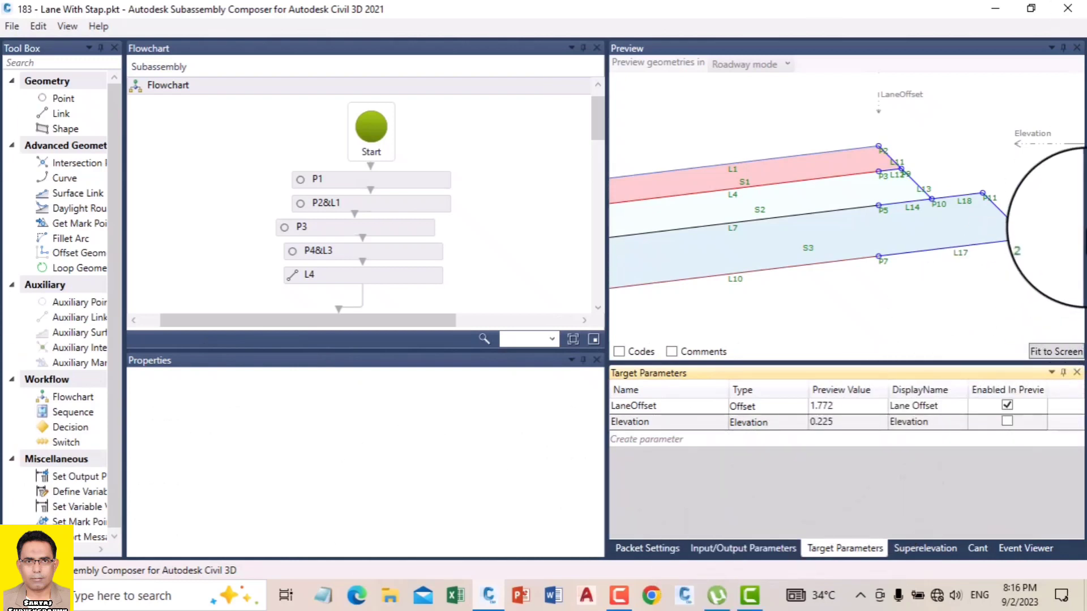
left_click(744, 548)
left_click(915, 549)
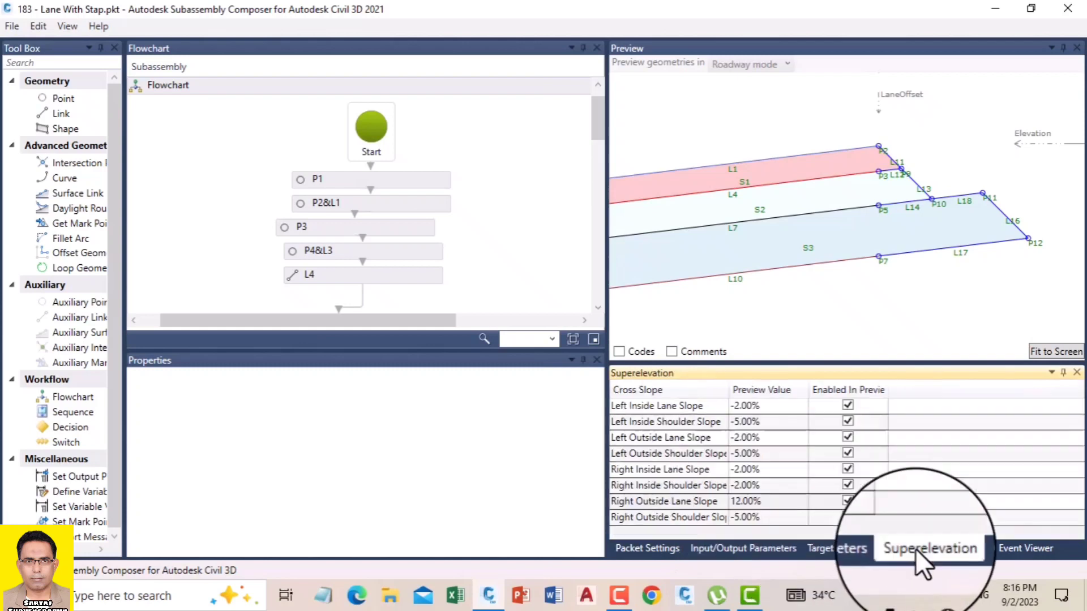
left_click(731, 501)
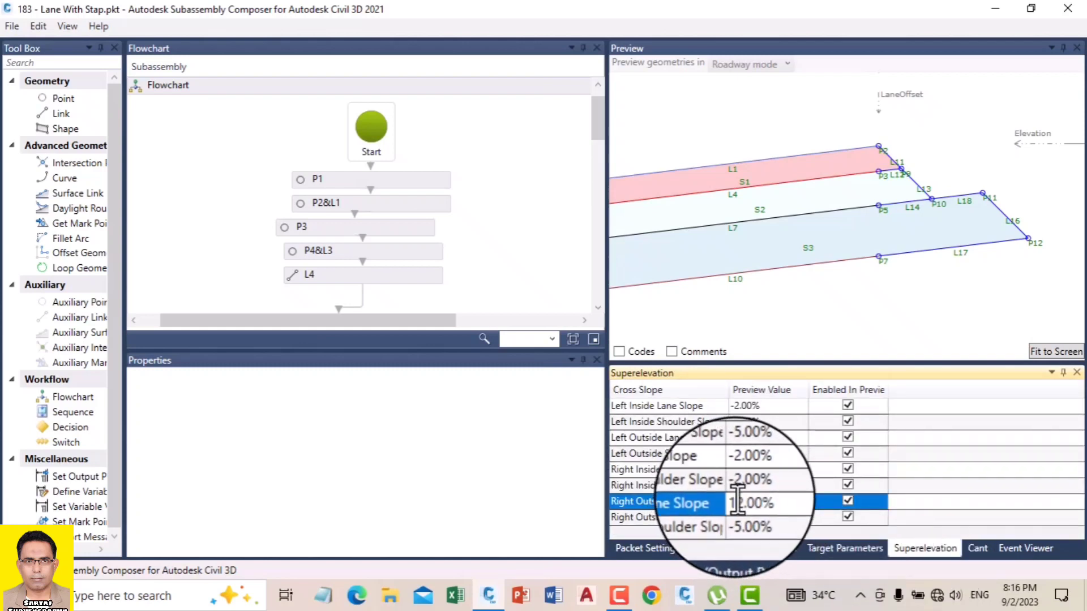
type("-12")
key("Return")
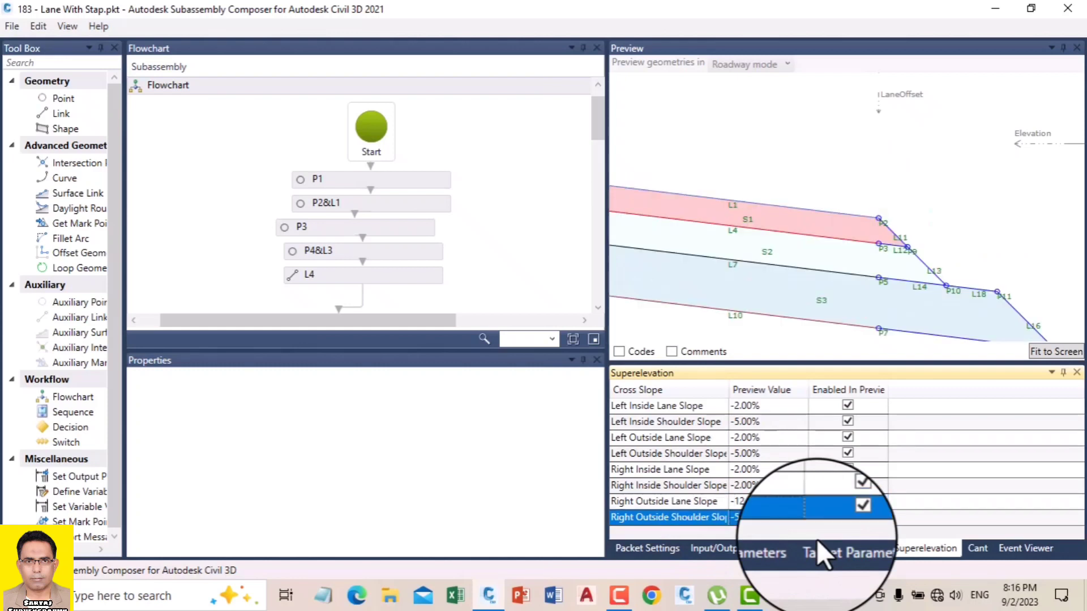
scroll(890, 257, "down", 2)
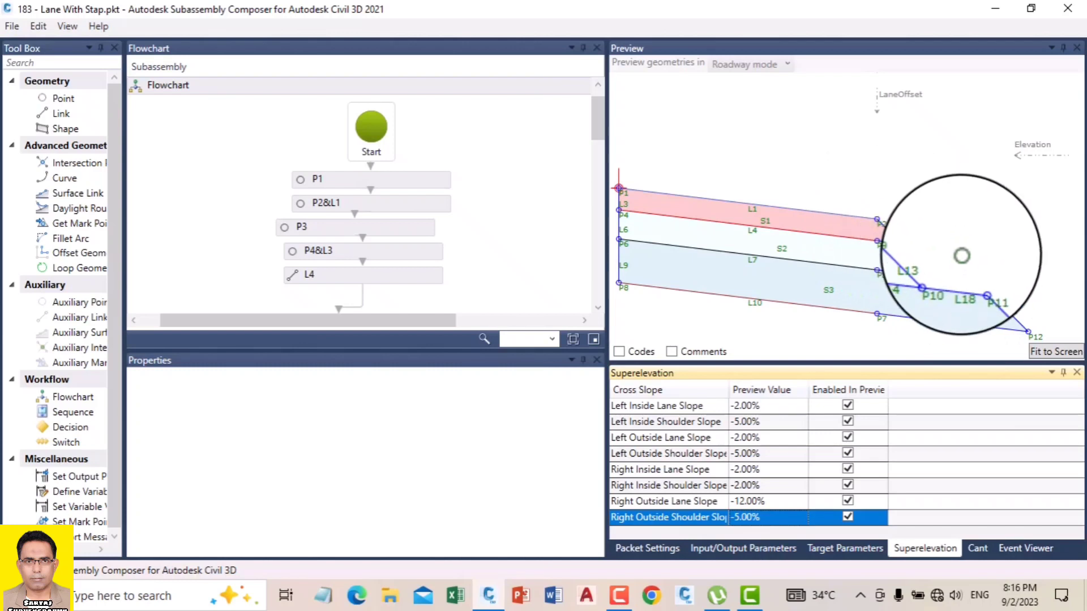
Step: Set the default value of the Material1 input parameter to Pave1
scroll(961, 256, "down", 2)
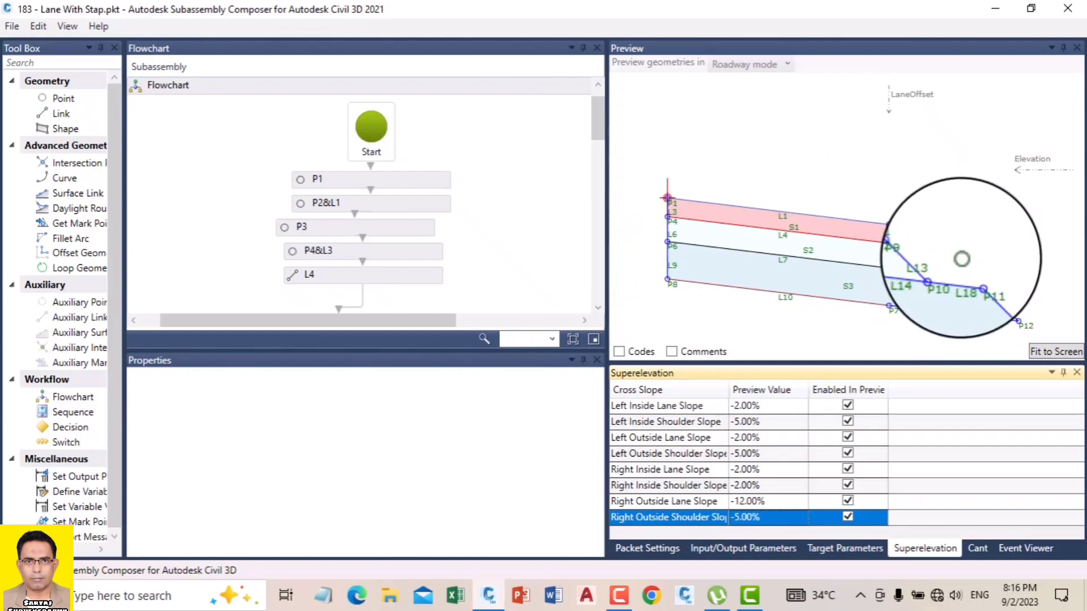
left_click(739, 548)
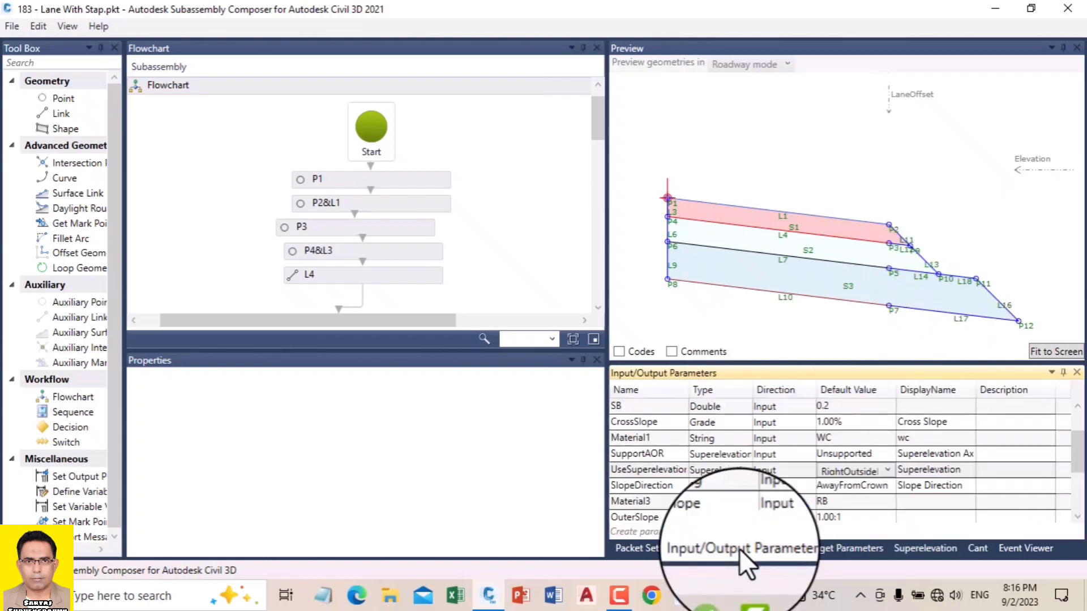
scroll(1080, 473, "down", 1)
scroll(1080, 474, "up", 1)
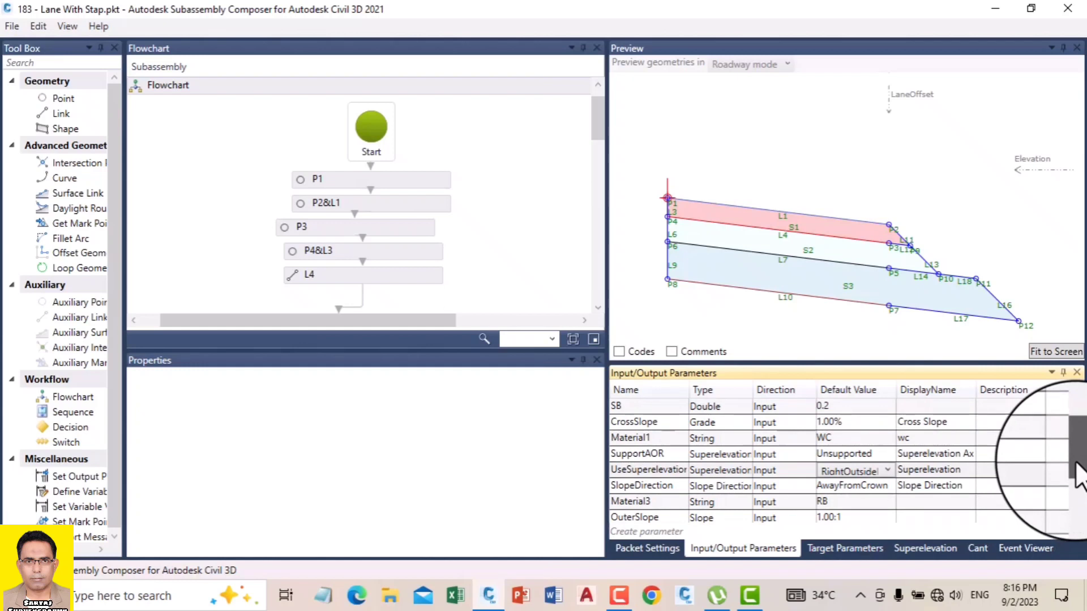
scroll(1080, 475, "down", 1)
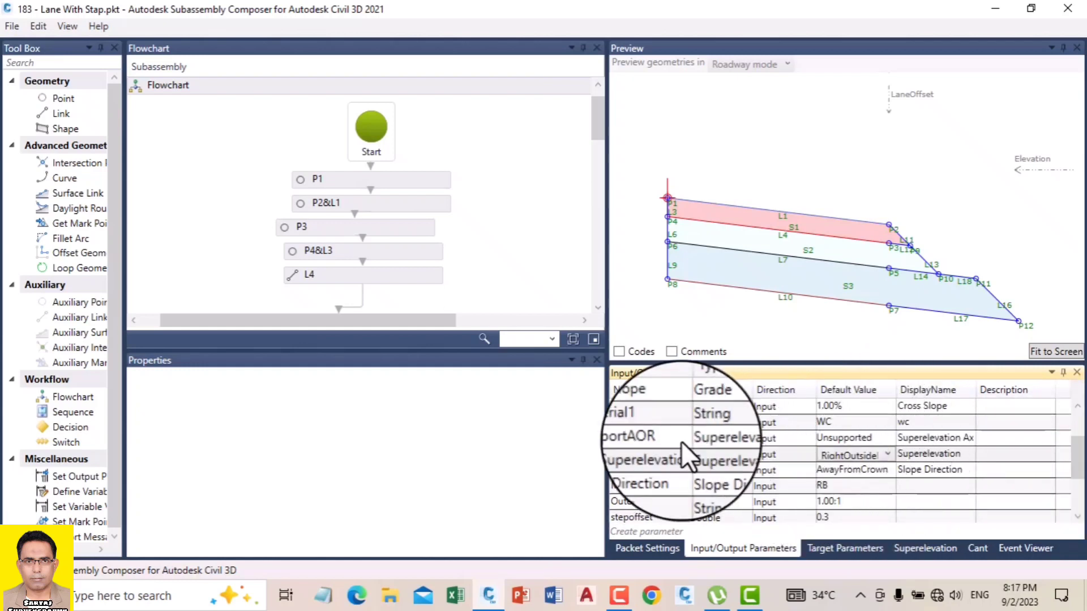
scroll(681, 442, "up", 2)
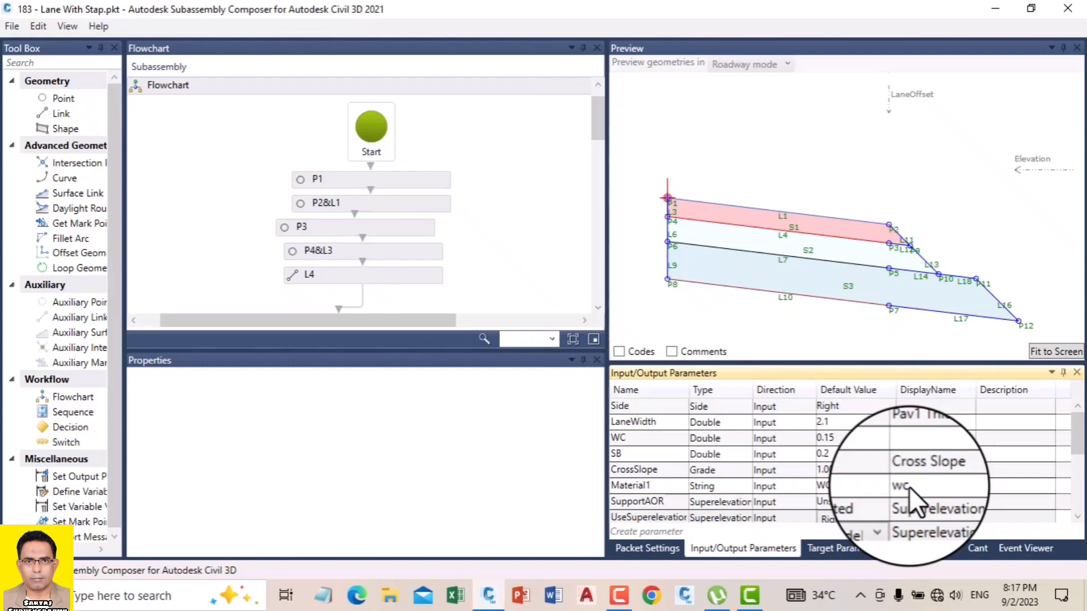
left_click(836, 487)
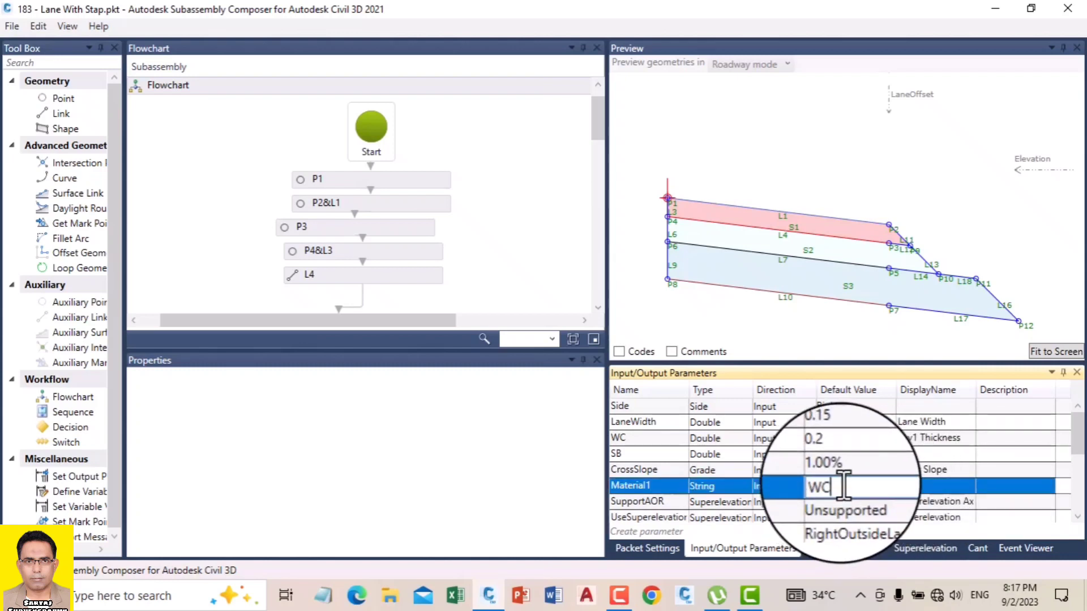
left_click_drag(842, 487, 815, 485)
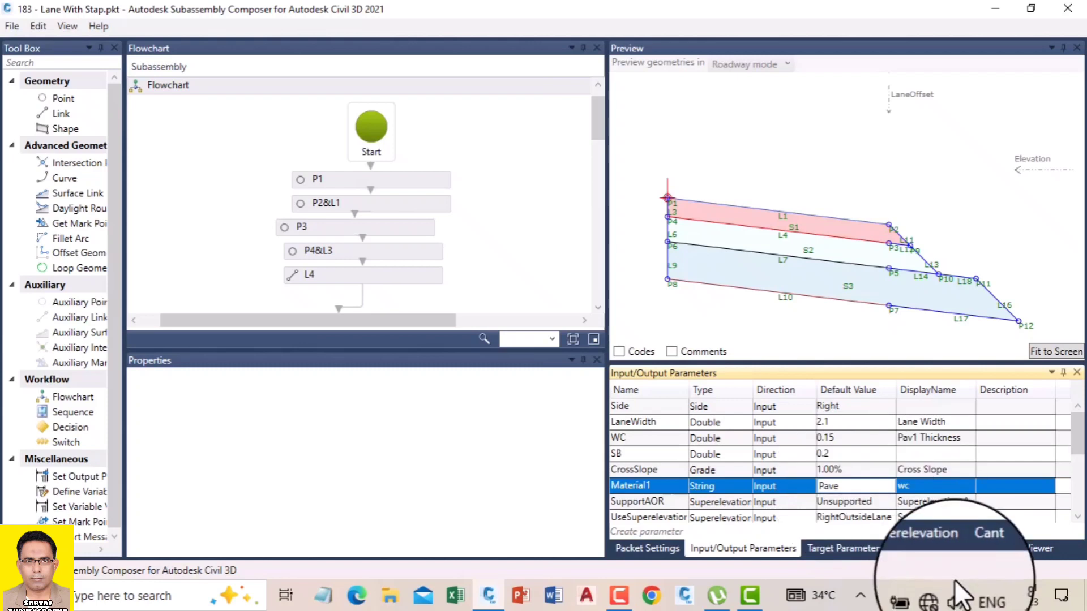
type("1")
left_click(822, 502)
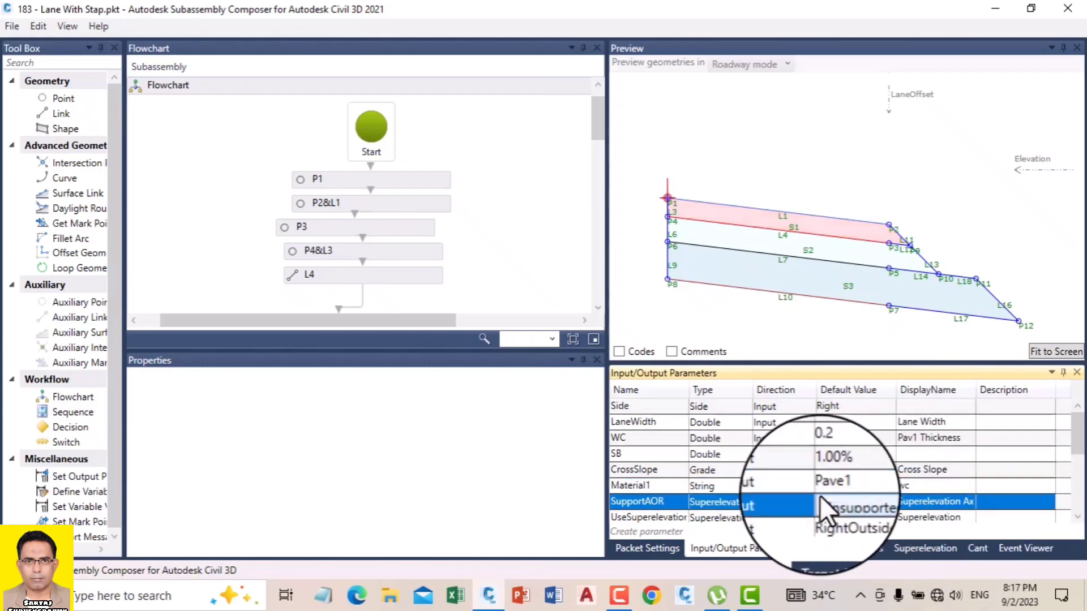
Step: Copy Material1's default value Pave1 into its display name
left_click(833, 486)
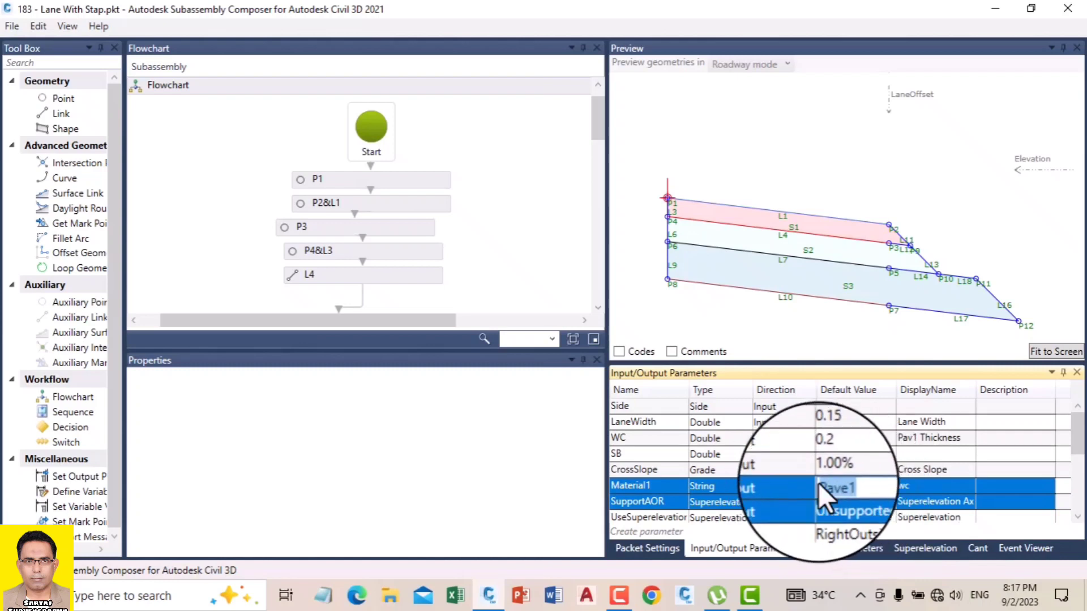
right_click(836, 487)
left_click(878, 509)
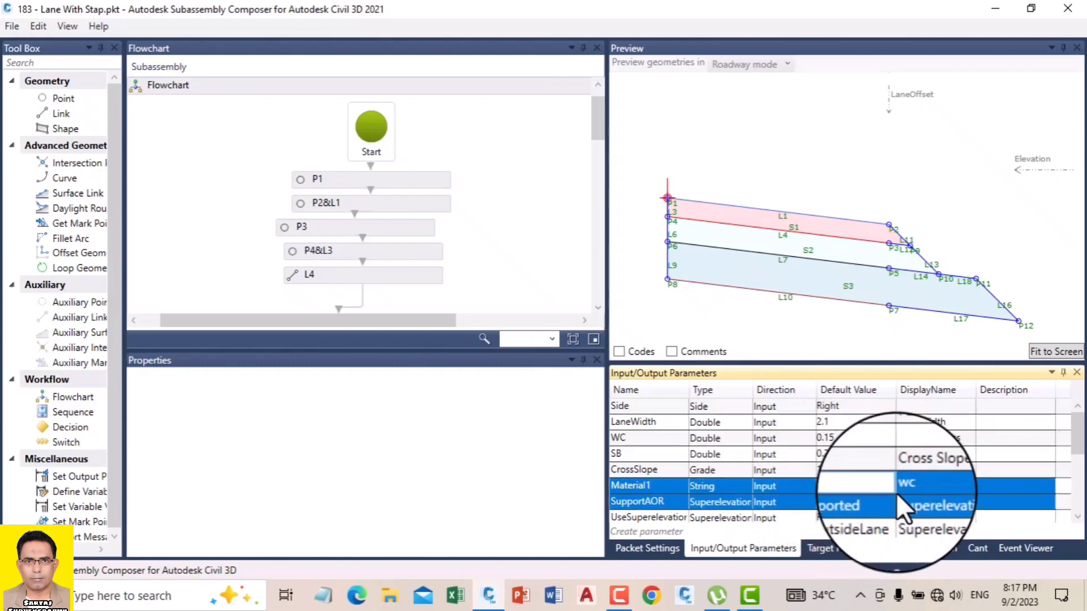
left_click(912, 487)
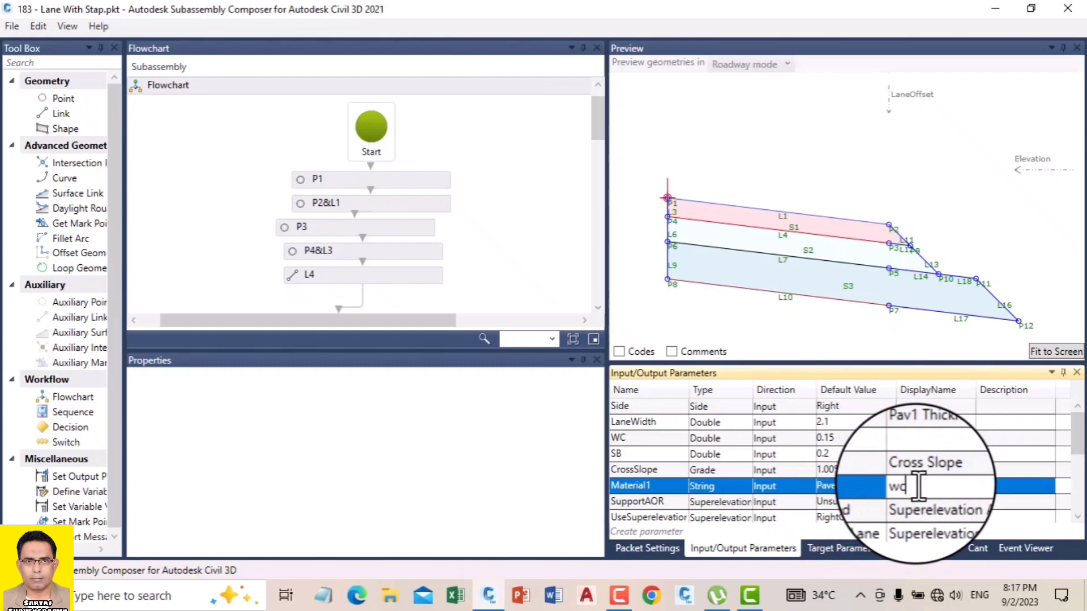
double_click(905, 487)
right_click(902, 487)
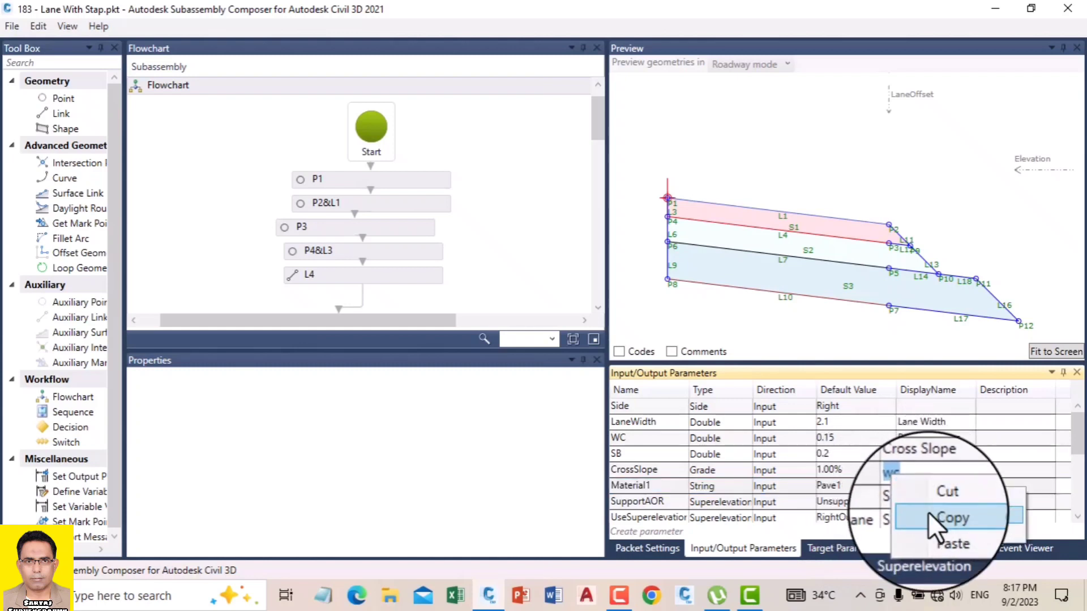
left_click(935, 524)
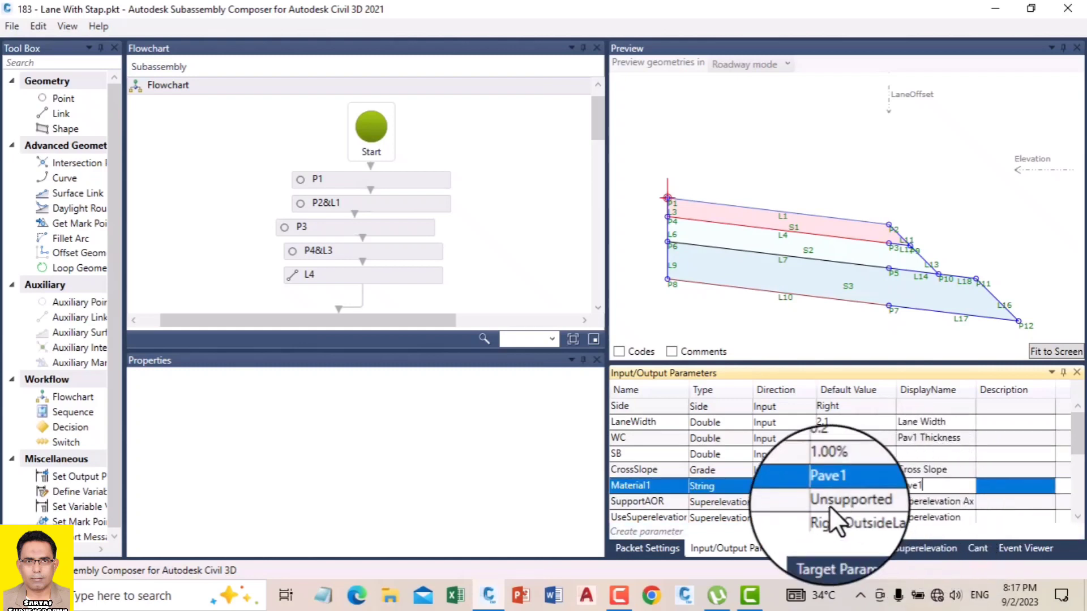
Step: Look through the input parameters list for the remaining material and layer thickness parameters
left_click(622, 454)
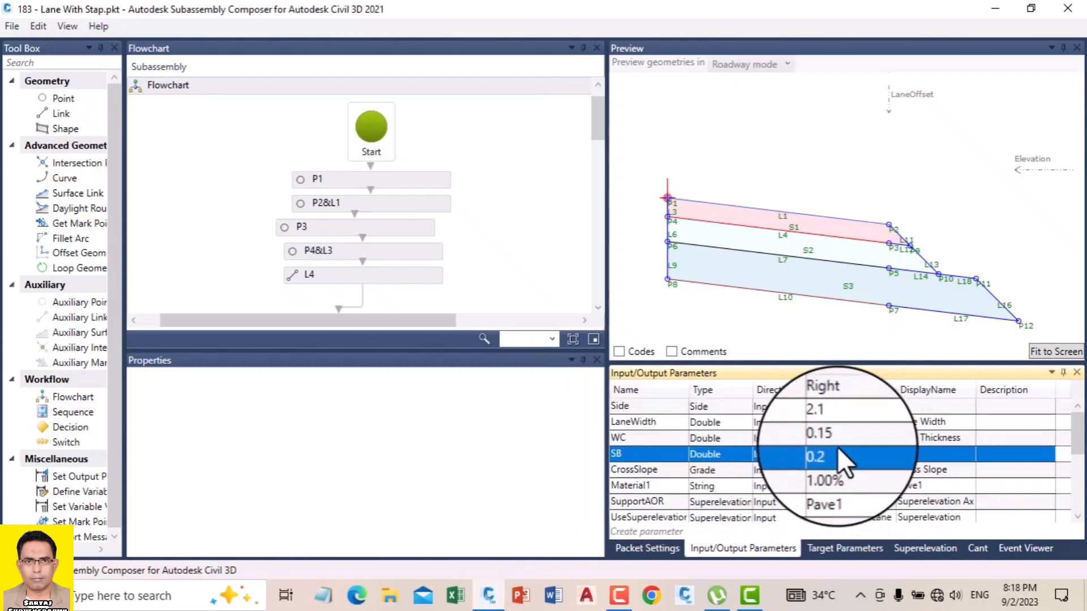
scroll(706, 484, "down", 1)
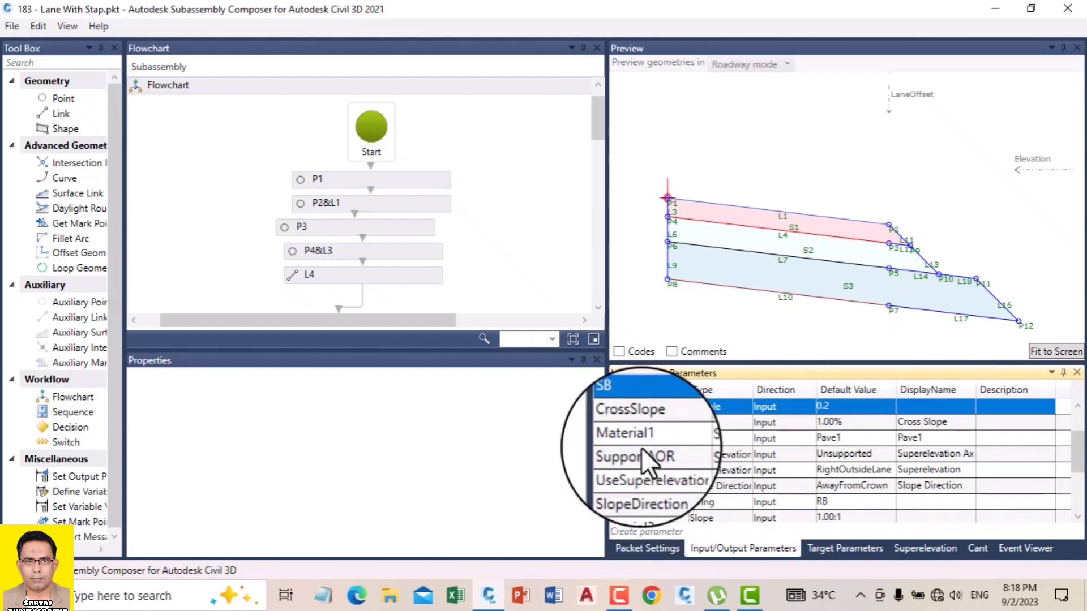
scroll(658, 457, "up", 1)
scroll(654, 436, "down", 1)
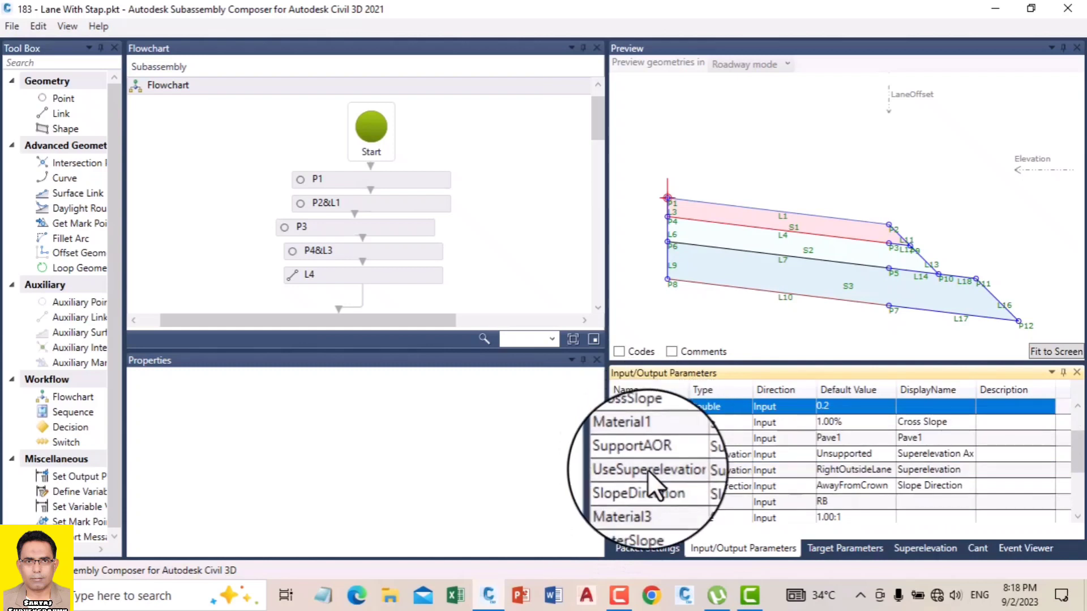
scroll(657, 506, "down", 1)
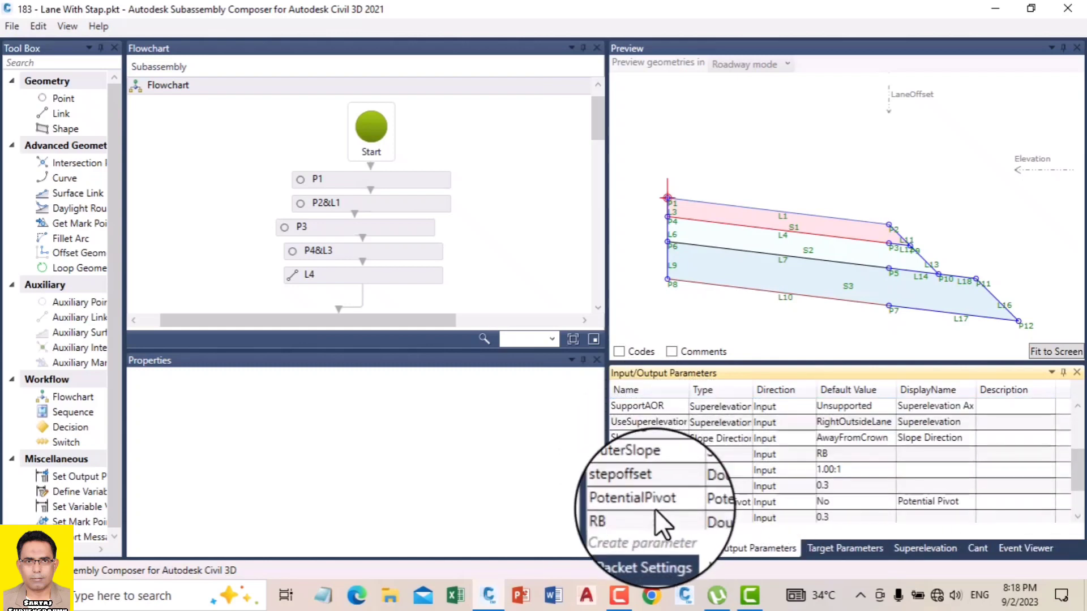
scroll(643, 476, "down", 1)
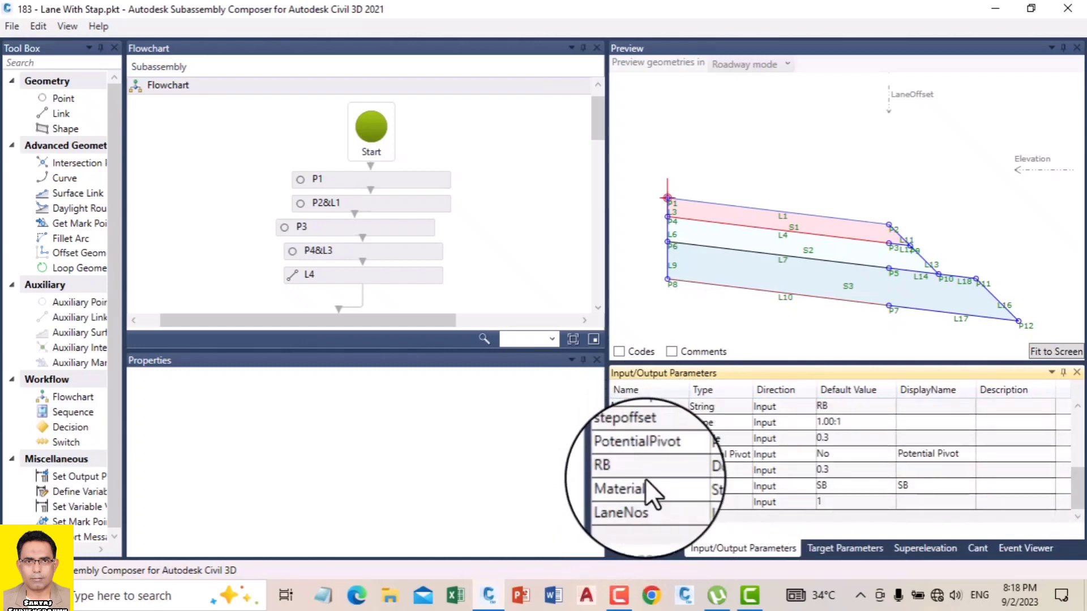
scroll(645, 478, "up", 3)
scroll(647, 477, "down", 3)
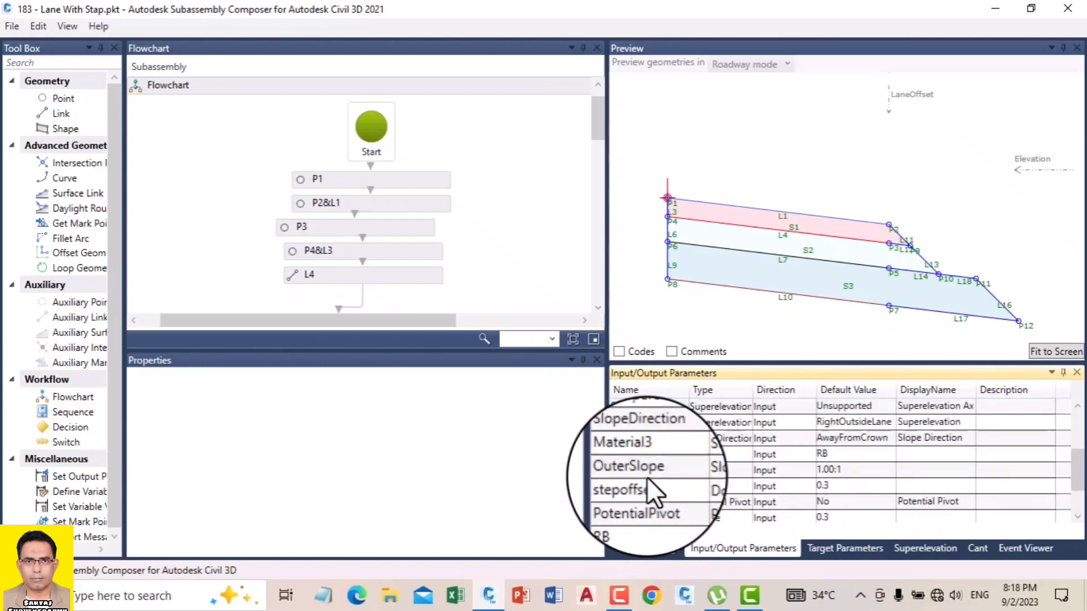
scroll(647, 477, "up", 1)
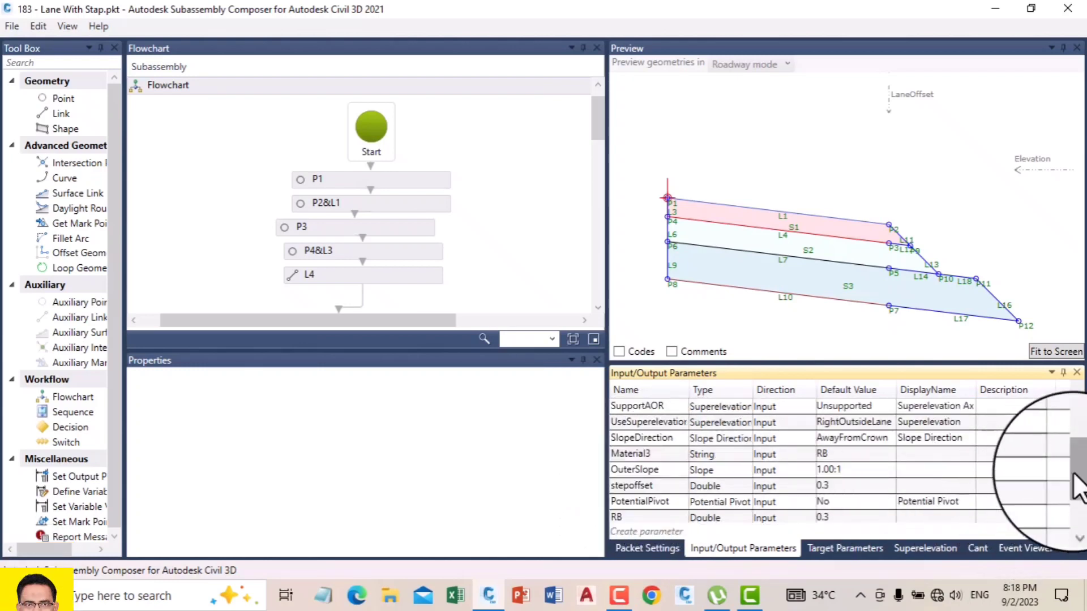
left_click_drag(1074, 473, 1082, 511)
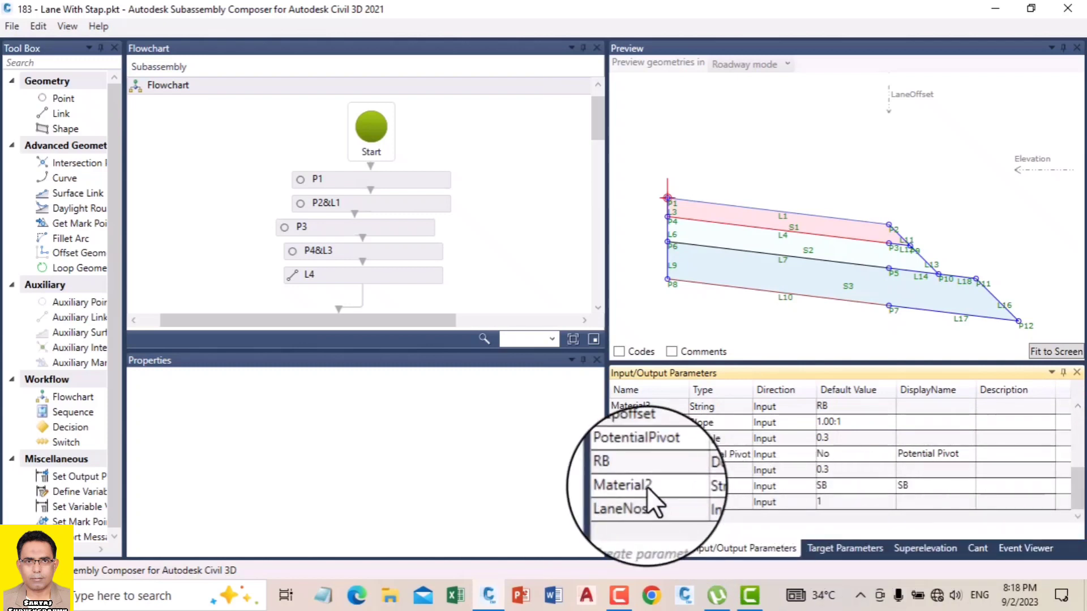
scroll(646, 486, "up", 2)
scroll(647, 460, "up", 1)
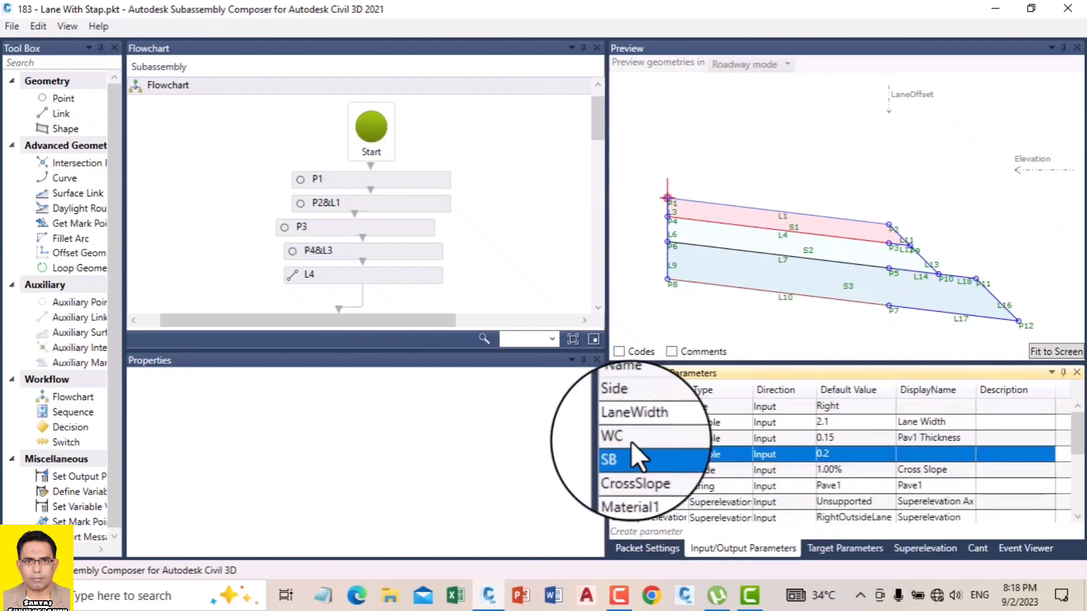
Step: Set both the default value and the display name of the Material2 input parameter to Pave2
scroll(630, 452, "down", 3)
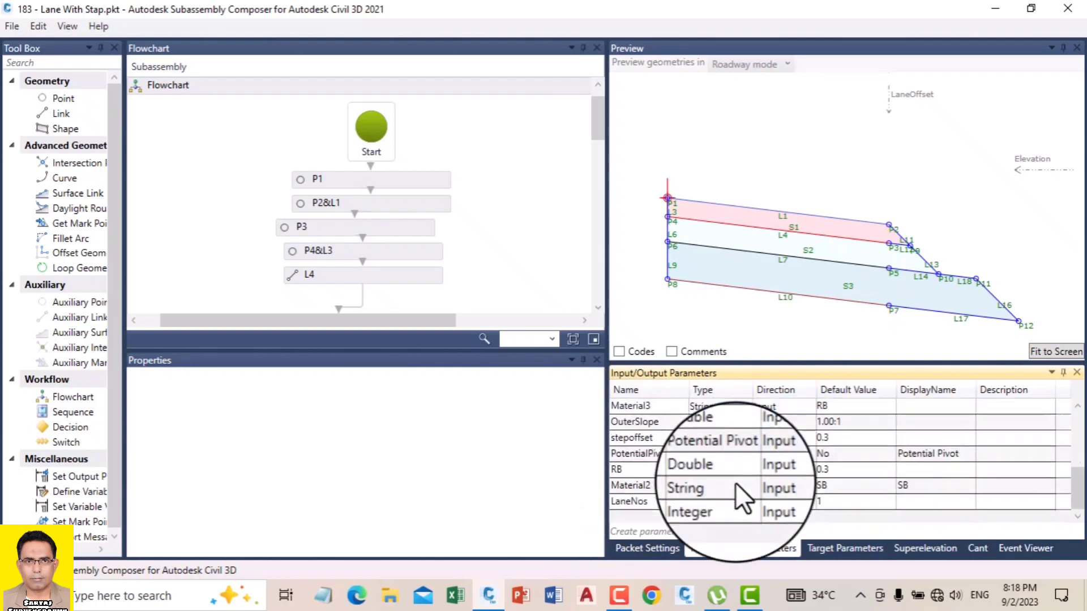
left_click(835, 486)
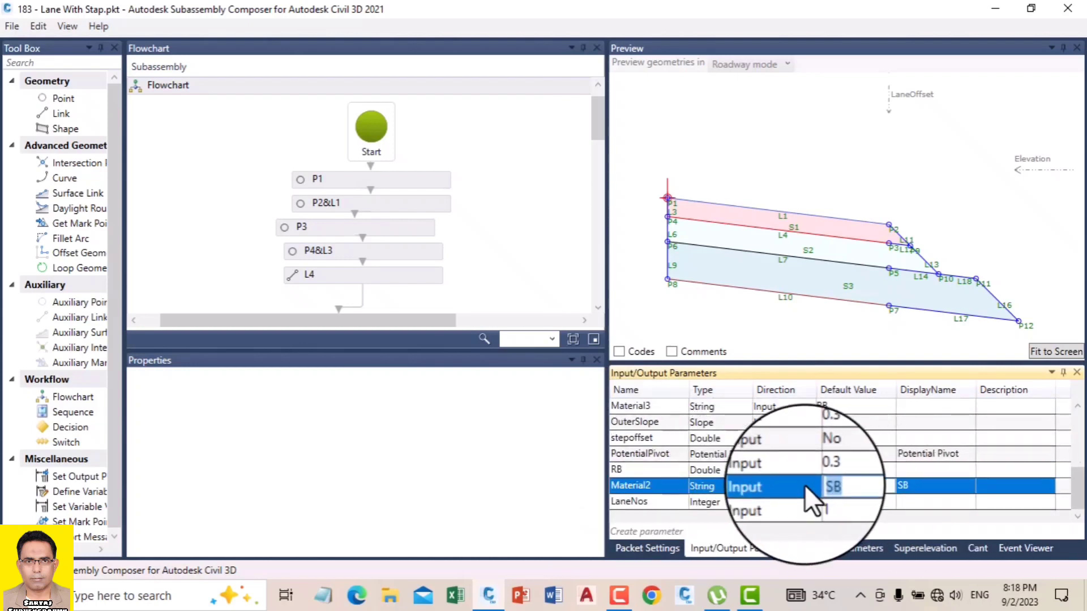
type("Pave1")
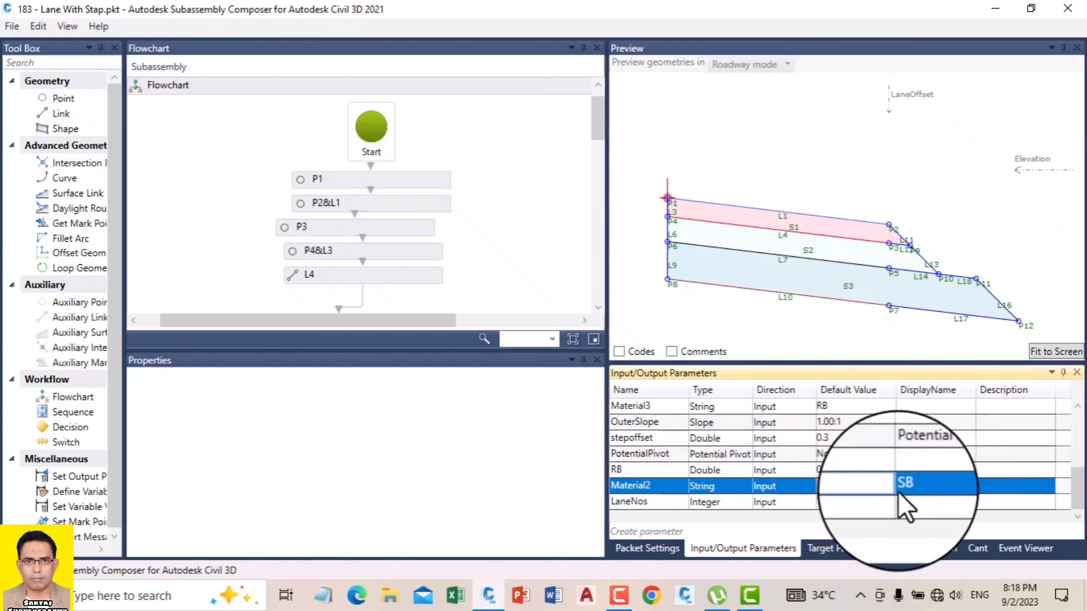
left_click(929, 485)
double_click(913, 502)
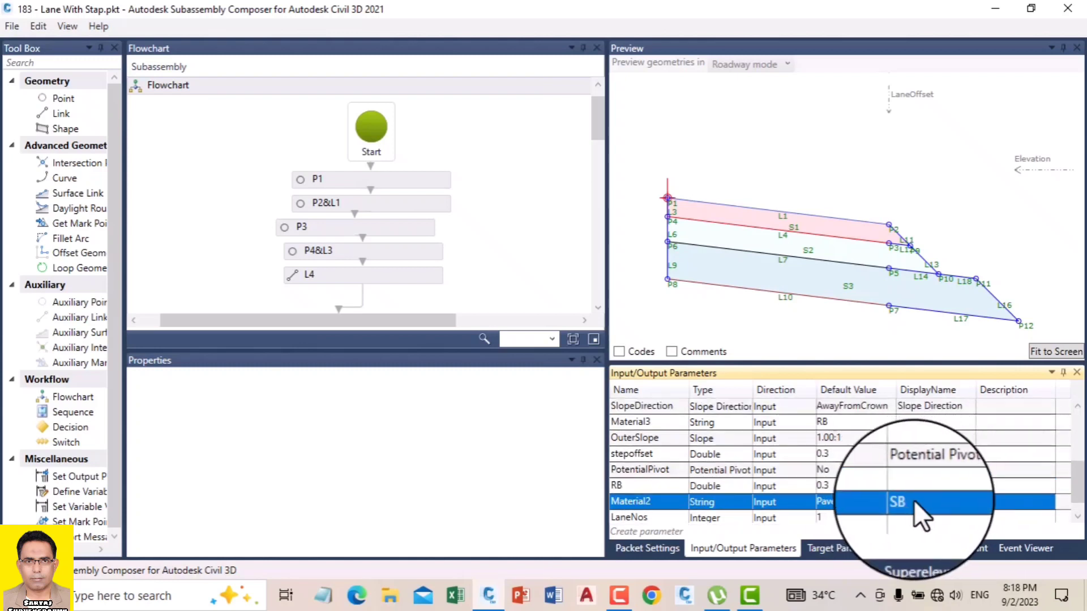
type("Pave2")
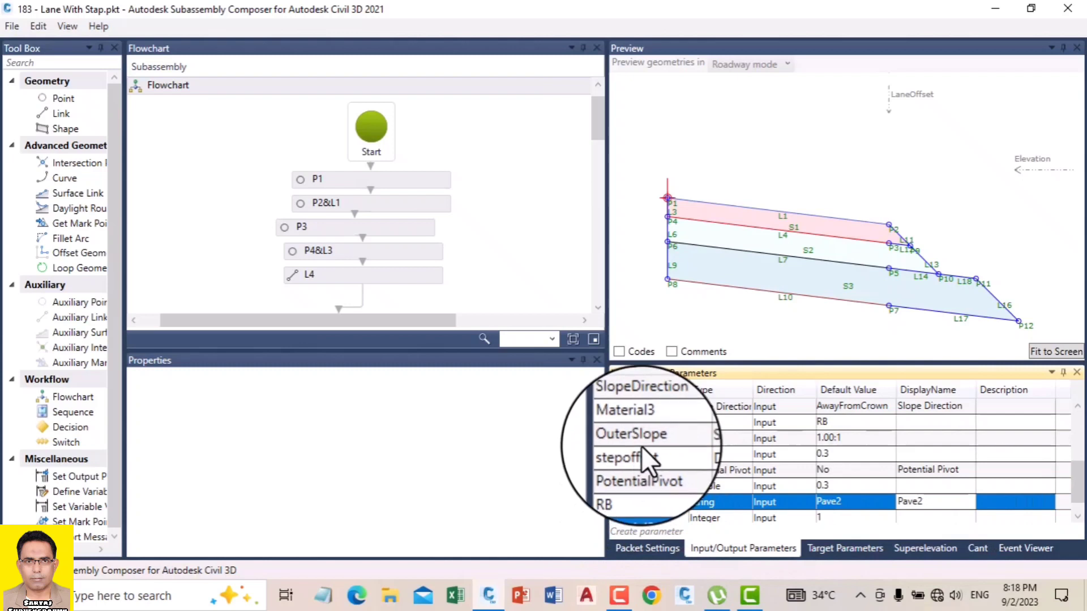
Step: Set both the default value and the display name of the Material3 input parameter to Pave3
left_click(643, 426)
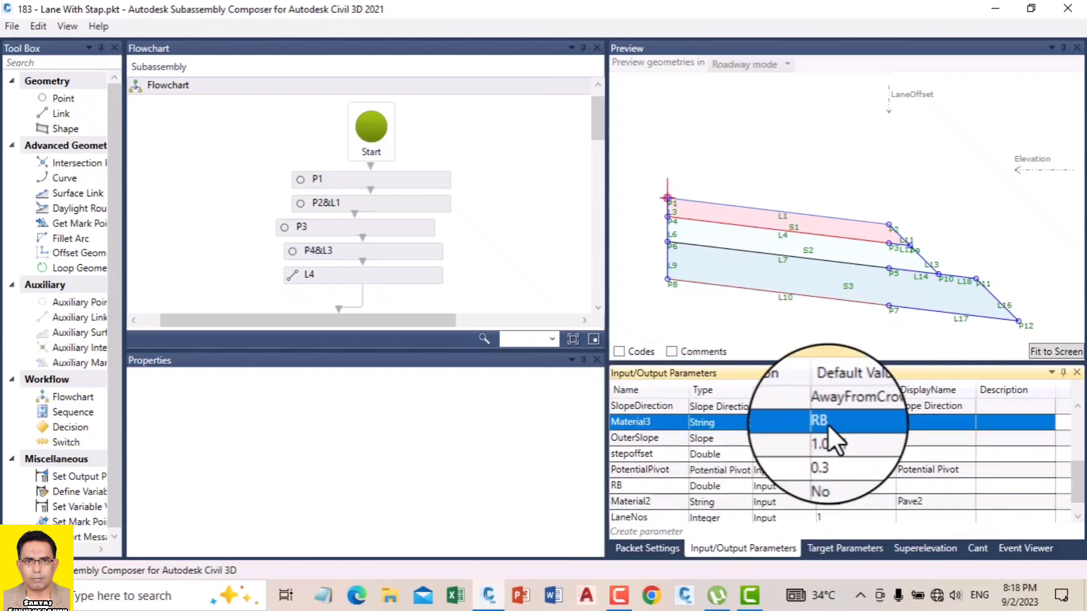
scroll(828, 425, "up", 1)
scroll(671, 429, "up", 2)
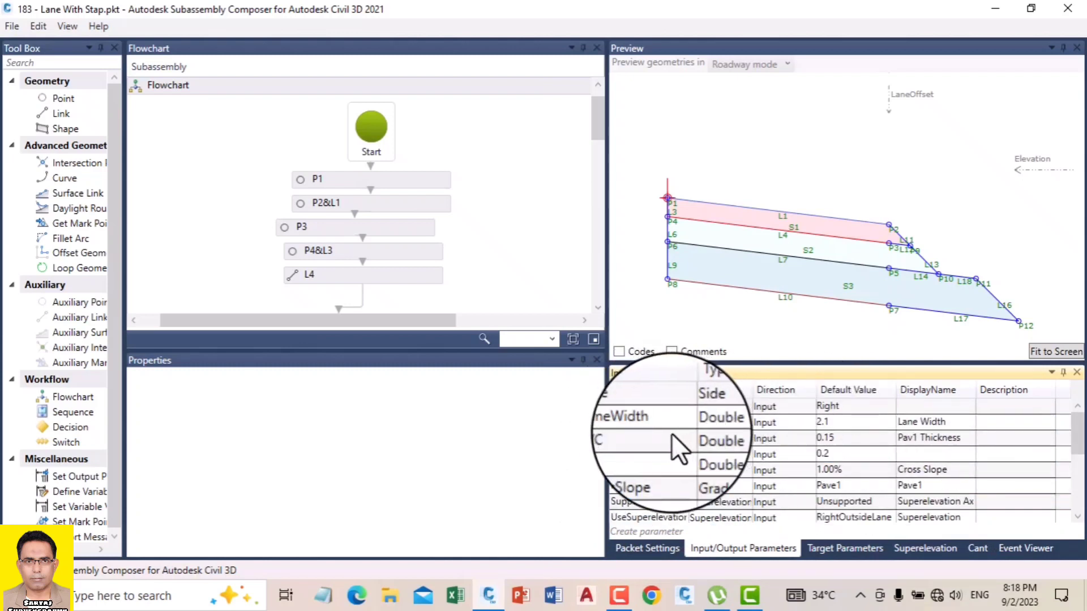
scroll(663, 447, "down", 2)
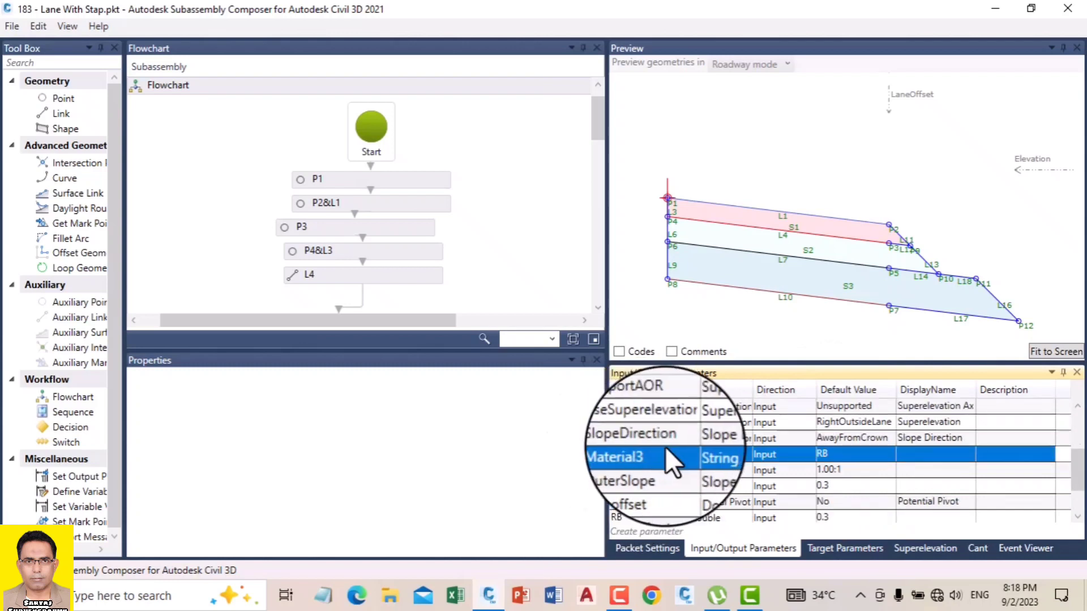
left_click(836, 455)
left_click_drag(837, 456, 791, 452)
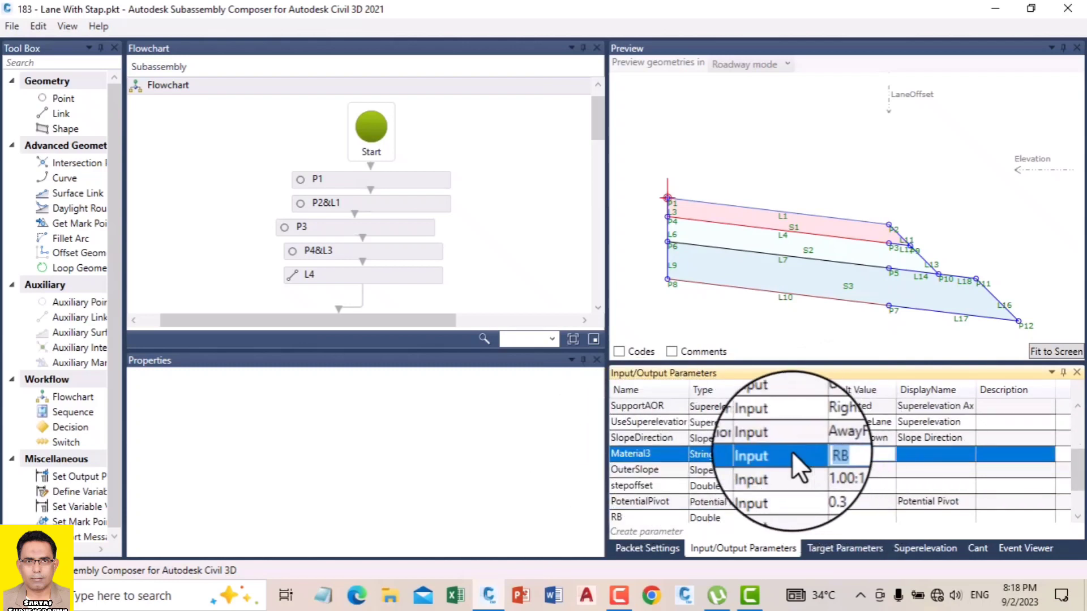
type("Pave")
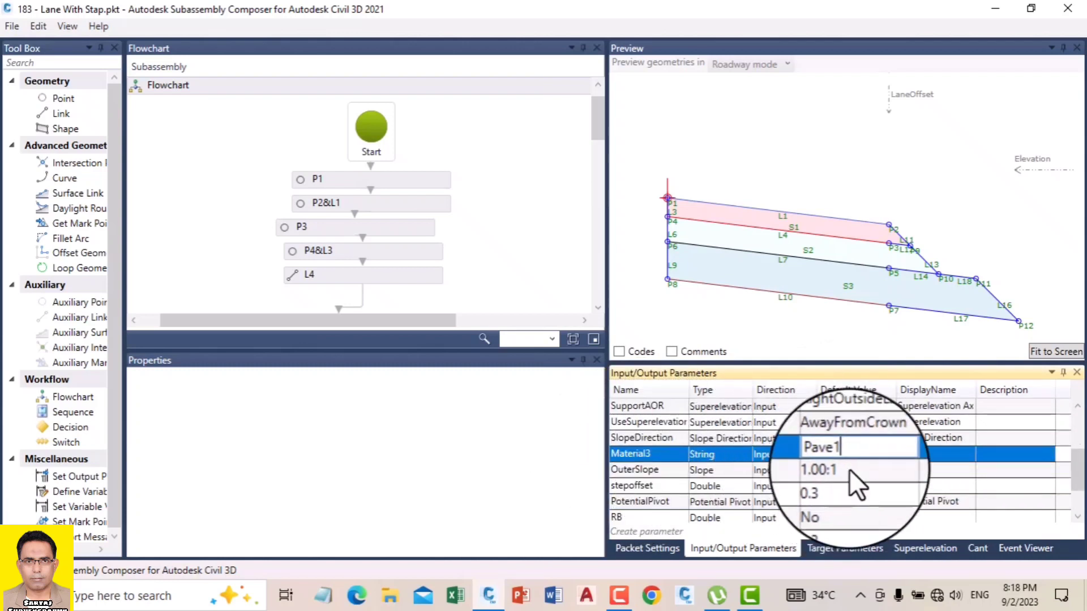
left_click(919, 454)
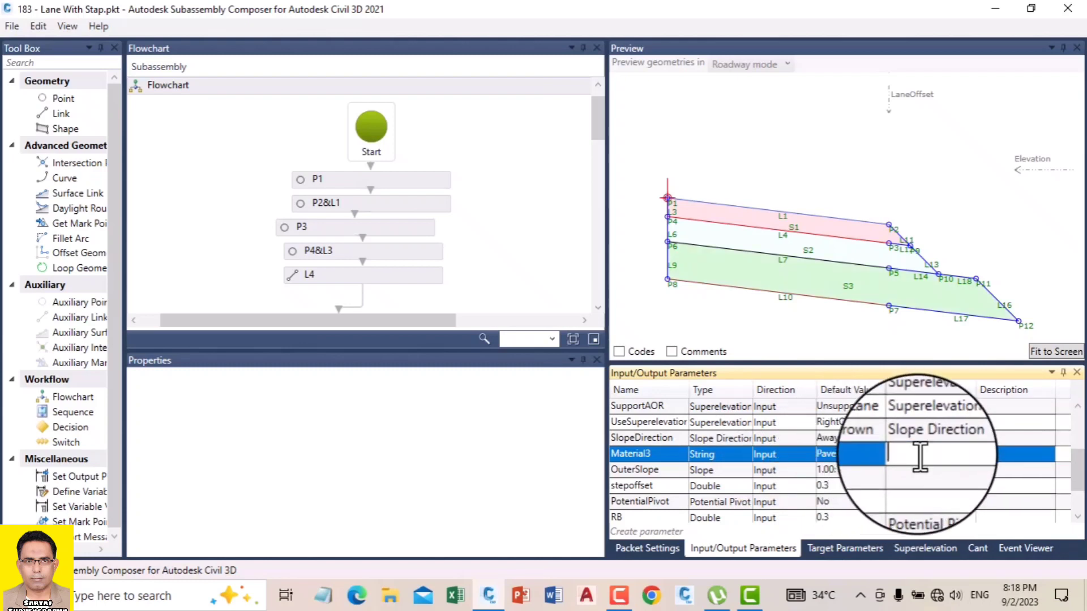
type("Pave13")
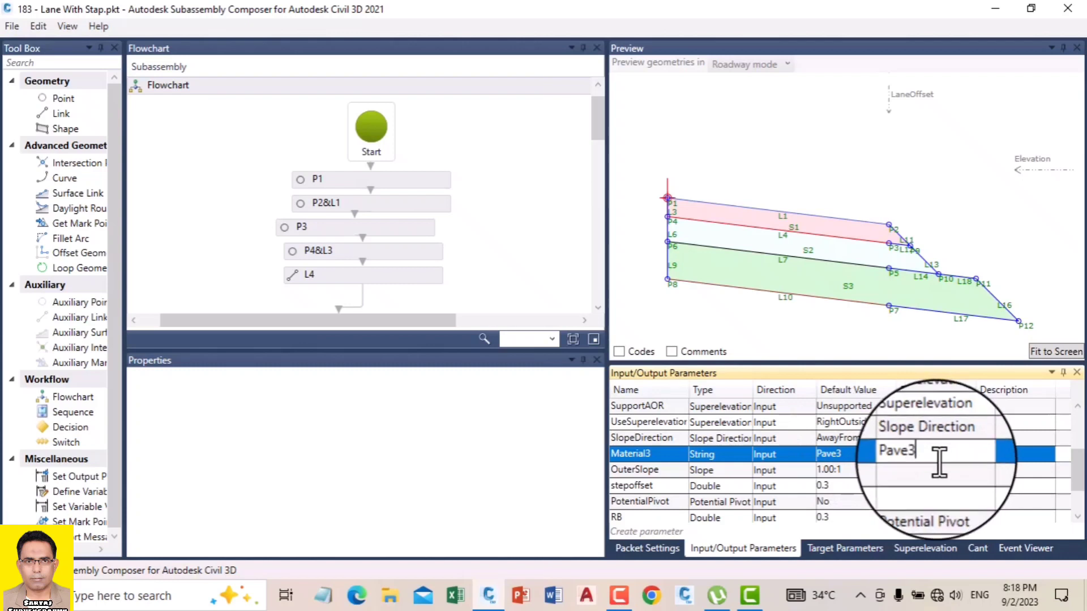
left_click(862, 340)
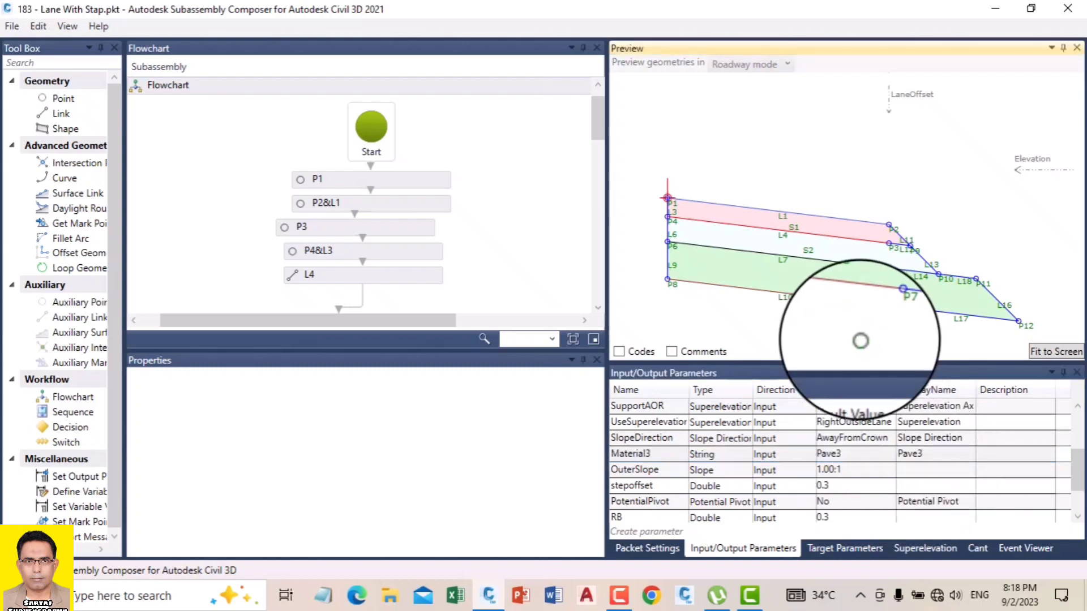
Step: Review the properties of shape S3 and fit the whole geometry in the preview
left_click(900, 295)
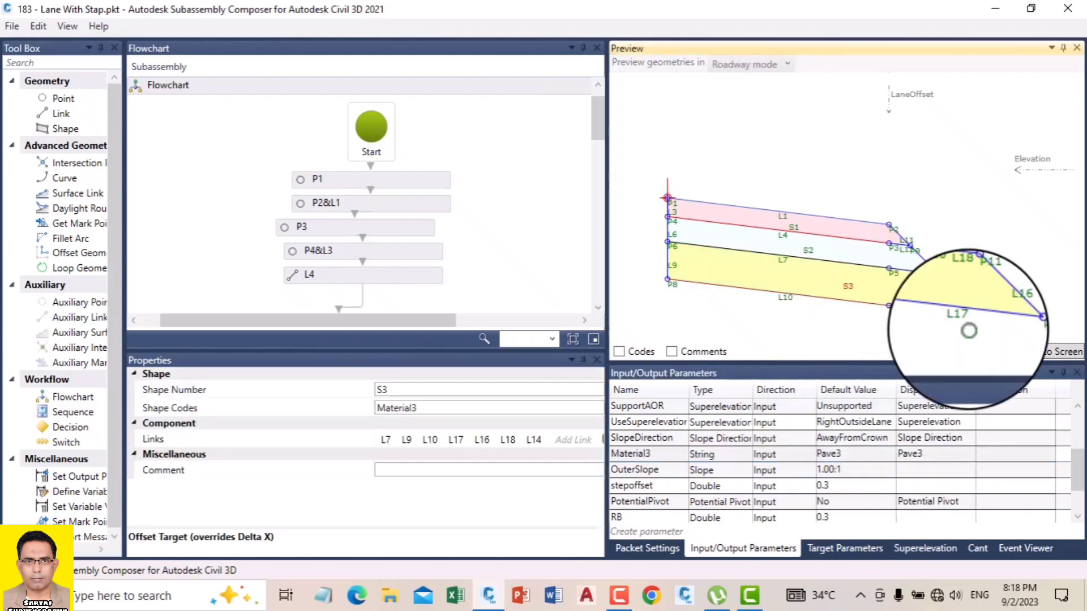
left_click(1044, 353)
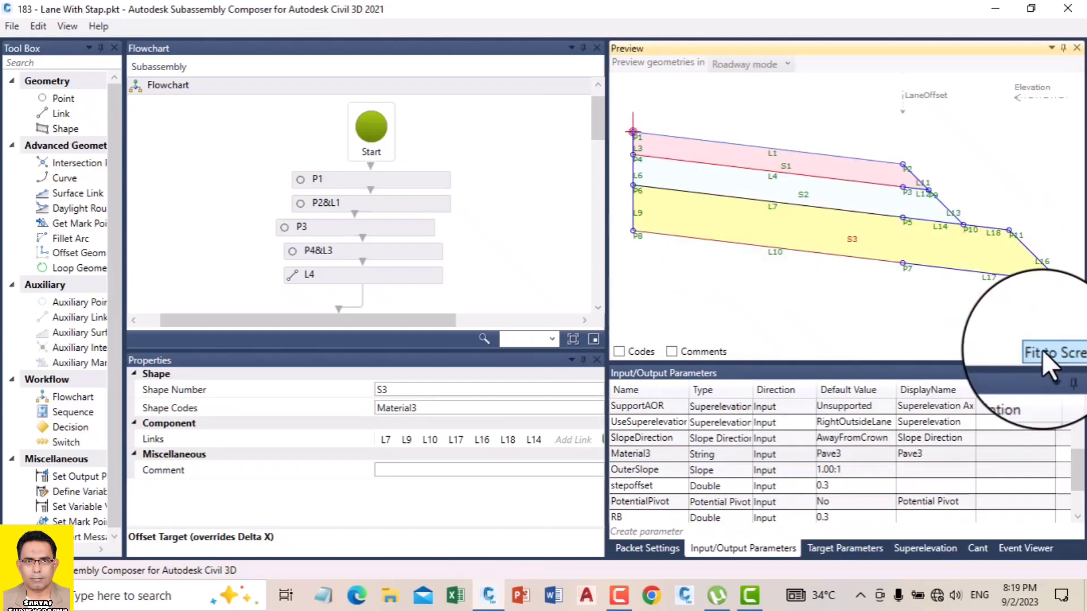
left_click(1042, 350)
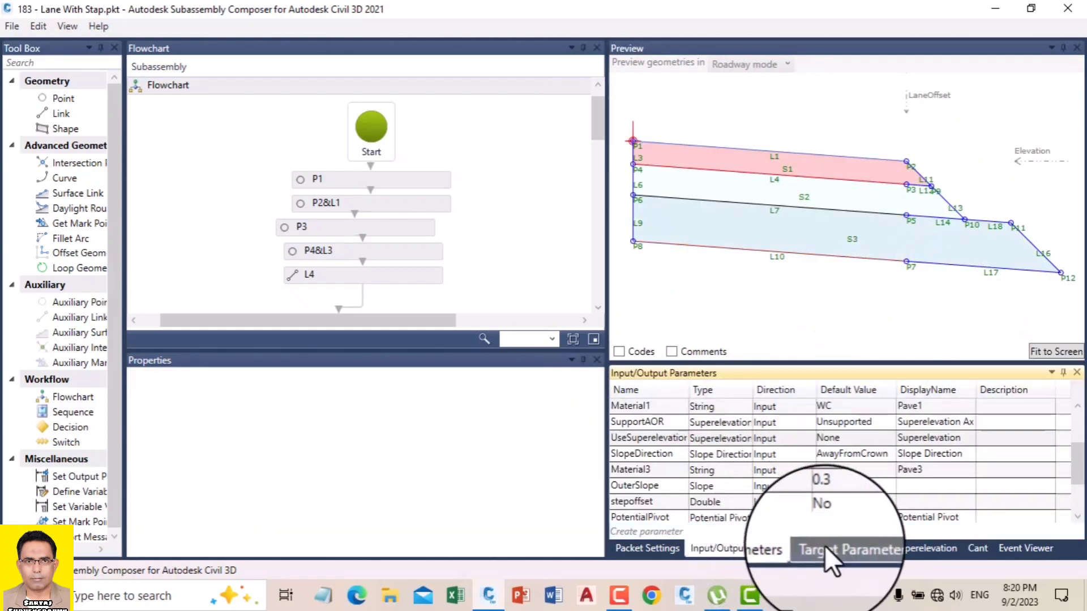
Step: Choose Right again as the default value of the Side input parameter
left_click(824, 547)
left_click(787, 549)
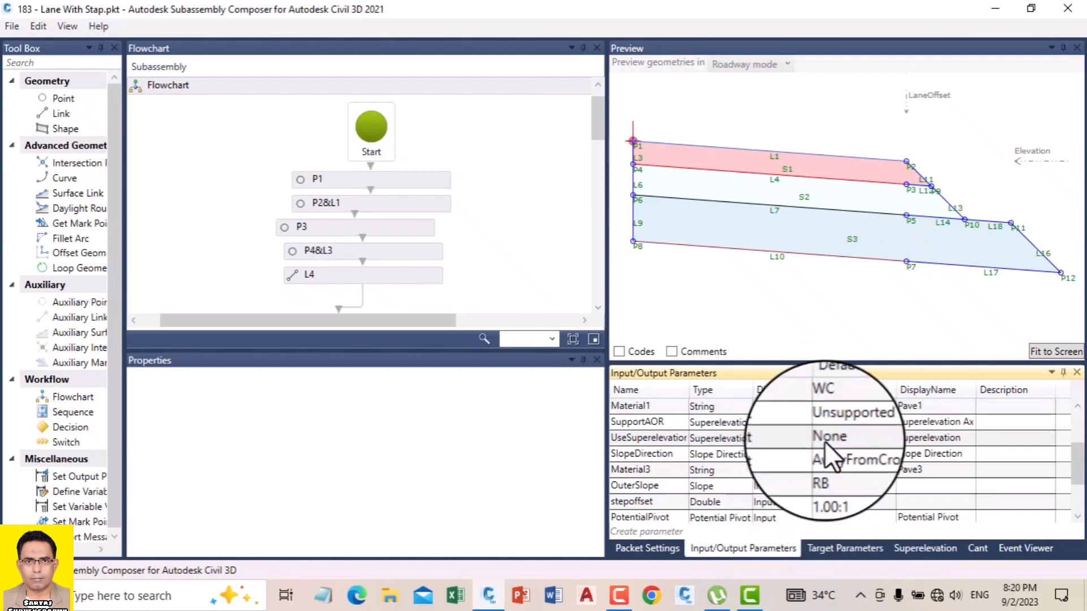
scroll(824, 441, "up", 2)
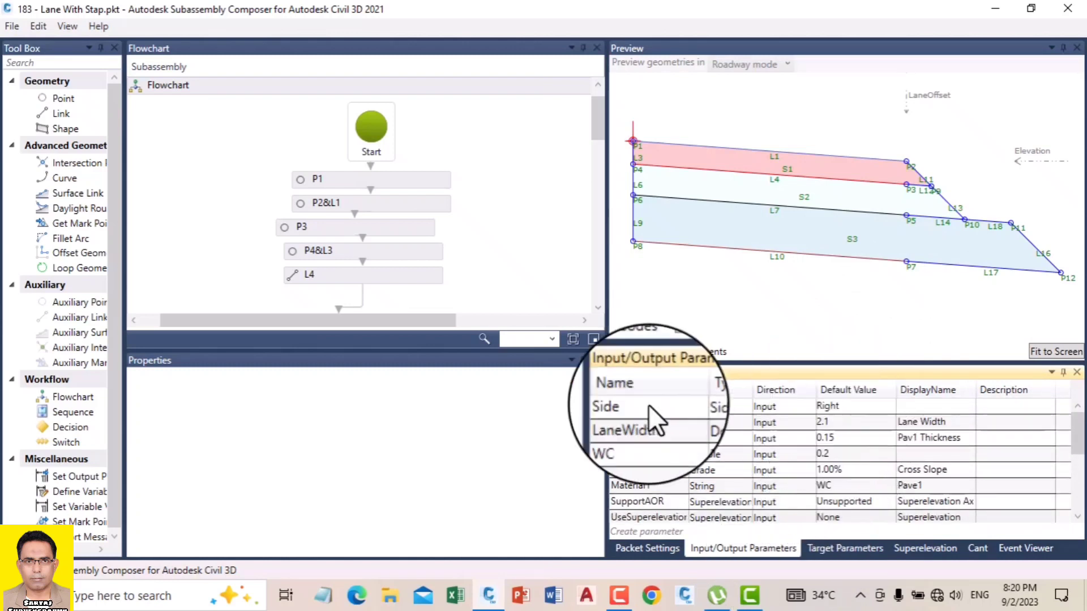
left_click(840, 406)
left_click(840, 406)
left_click(843, 421)
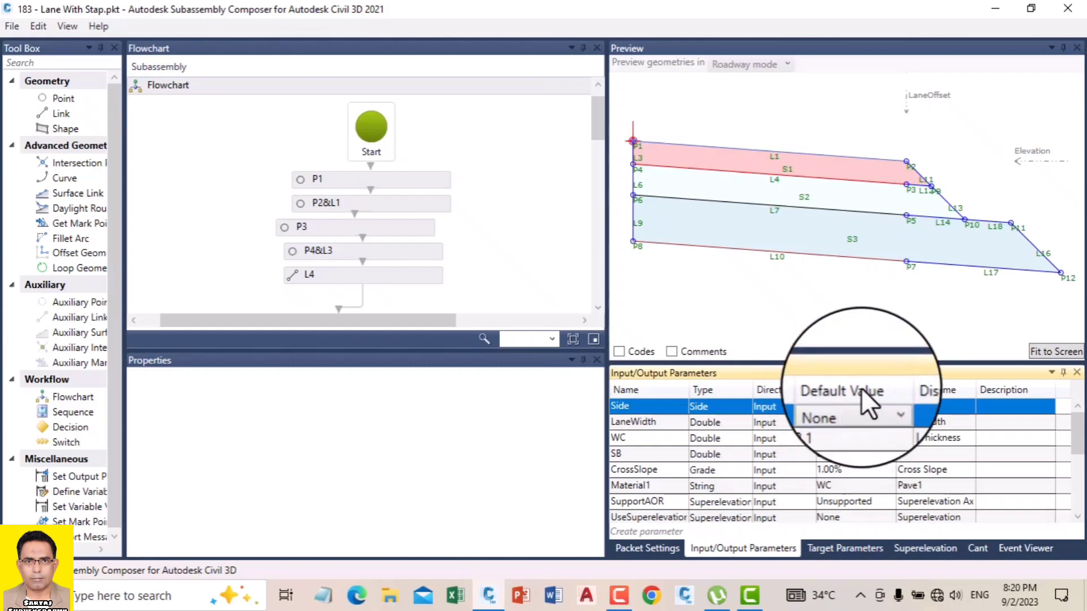
left_click(870, 408)
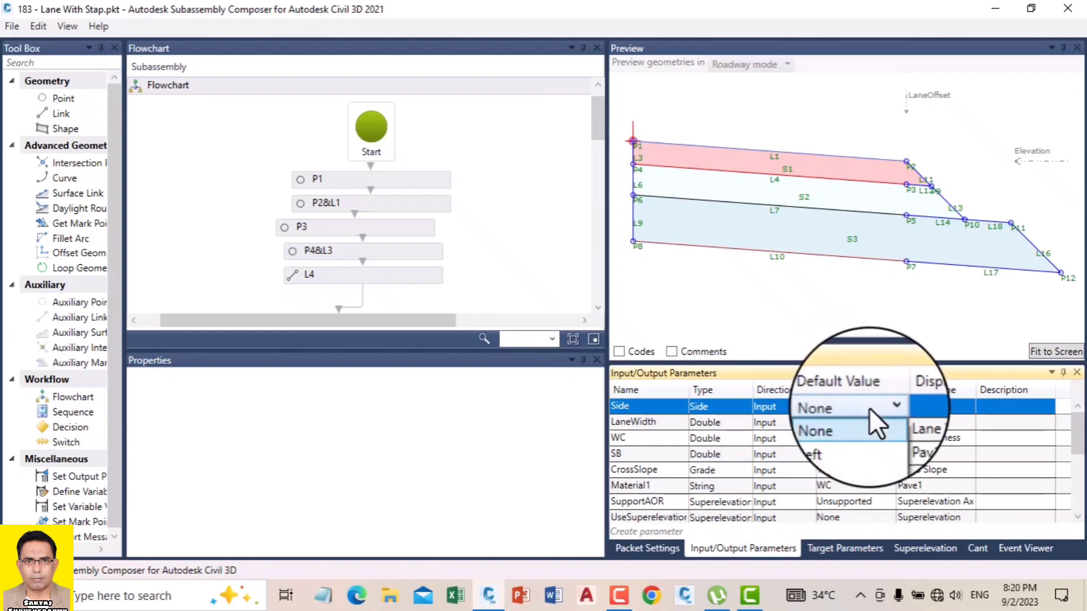
left_click(854, 450)
left_click(691, 327)
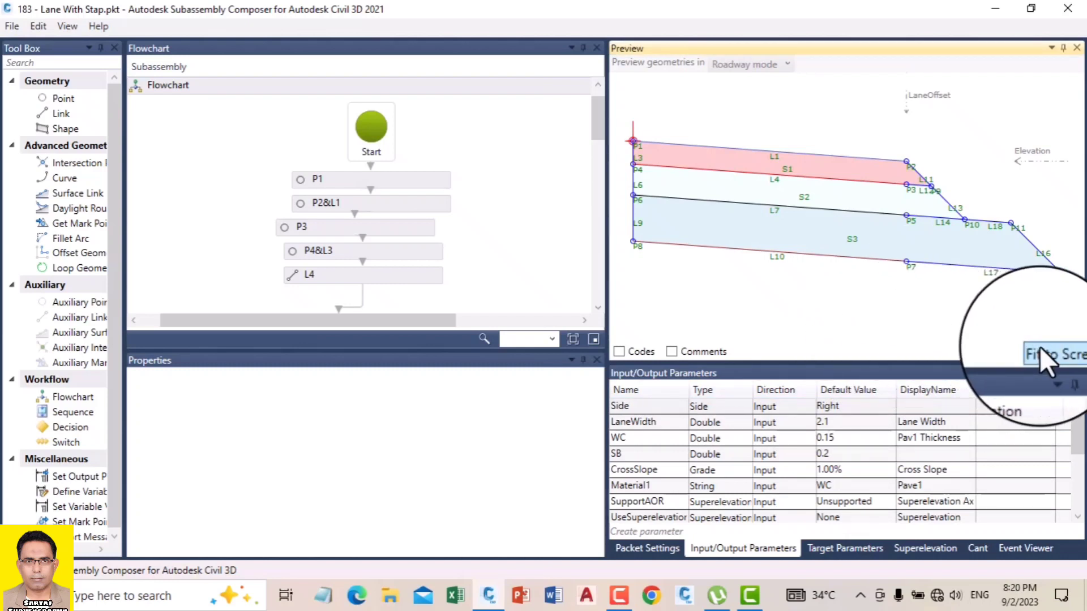
Step: Enable both the LaneOffset and the Elevation target parameters in the preview
left_click(844, 549)
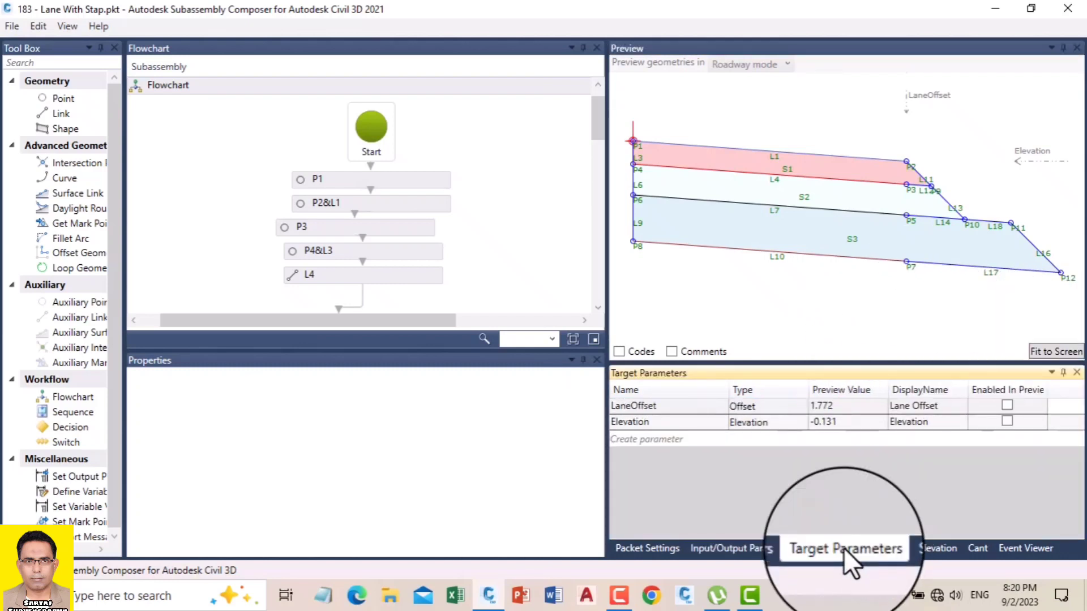
left_click(1005, 422)
left_click(1006, 403)
left_click(1005, 403)
left_click(1004, 425)
left_click(1004, 424)
left_click(1004, 425)
left_click(1004, 423)
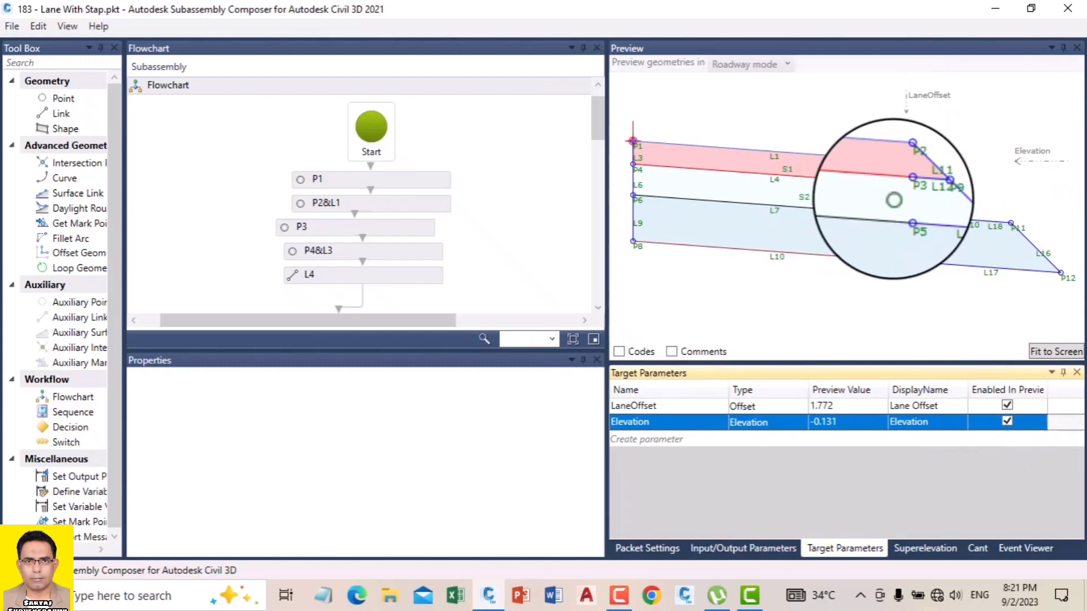
Step: Test Left and Right as the Side parameter's default value with both targets enabled in the preview
left_click(745, 548)
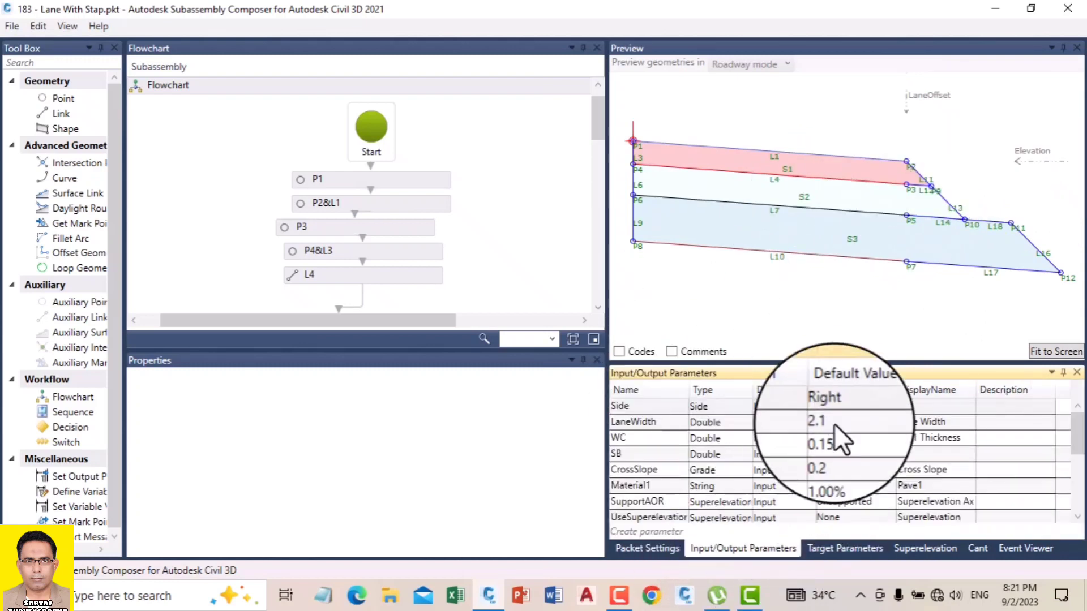
left_click(834, 406)
left_click(836, 405)
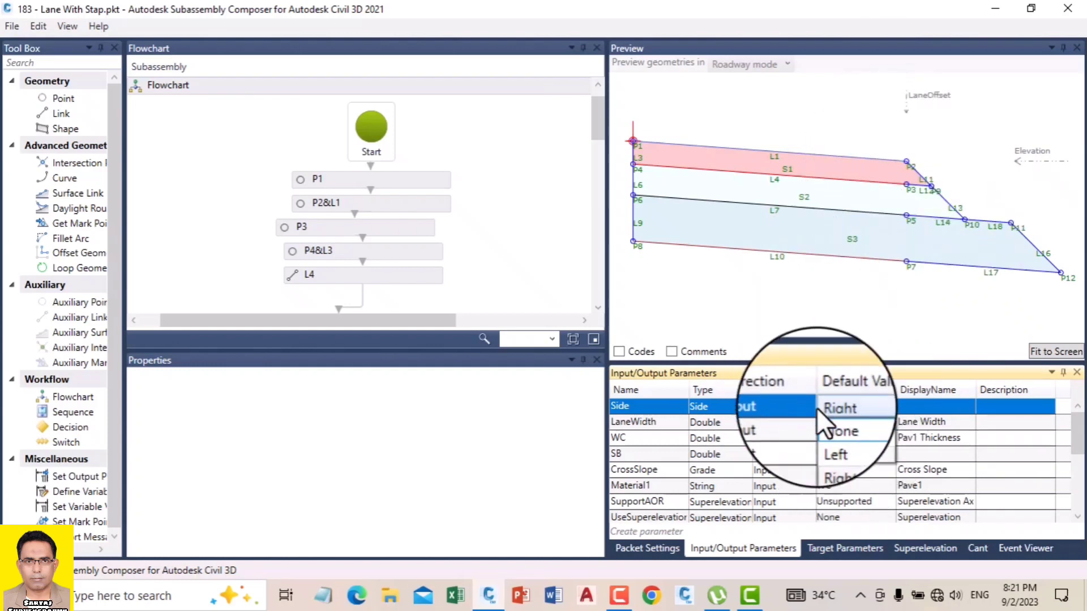
left_click(840, 439)
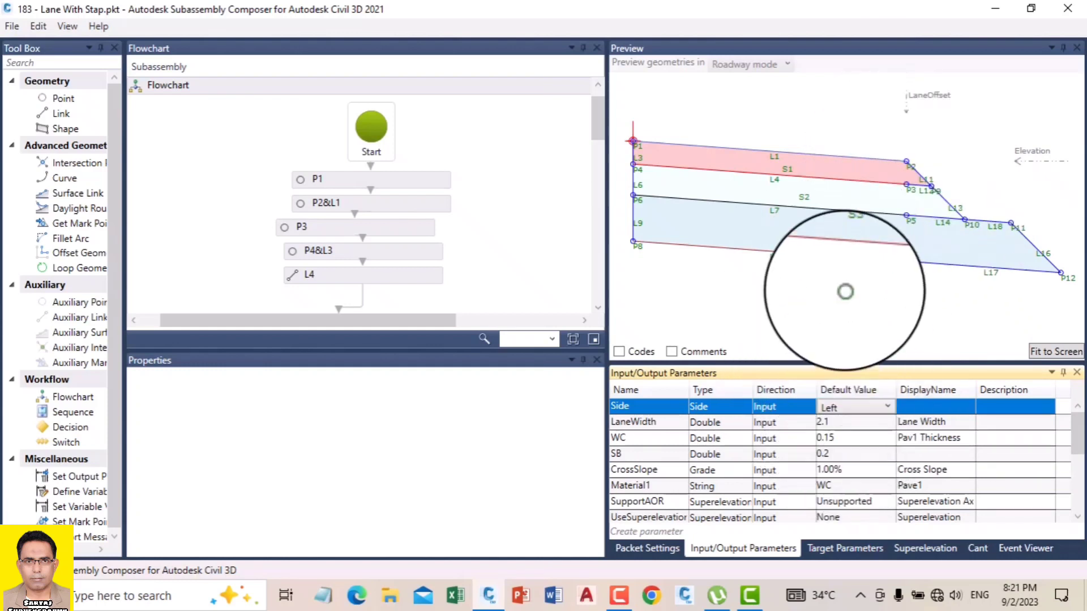
left_click(845, 292)
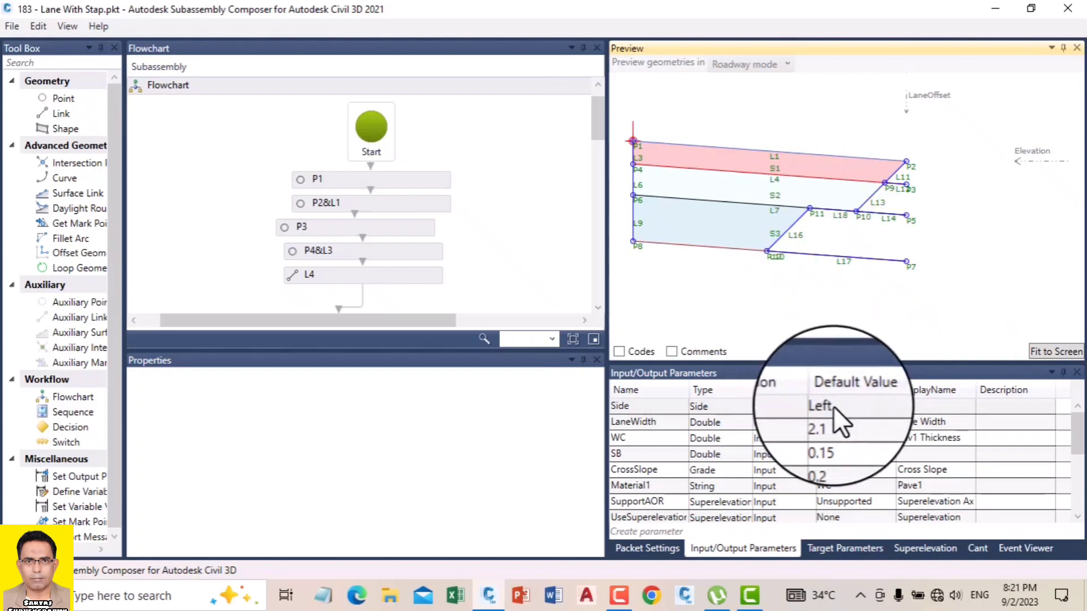
left_click(857, 406)
left_click(857, 406)
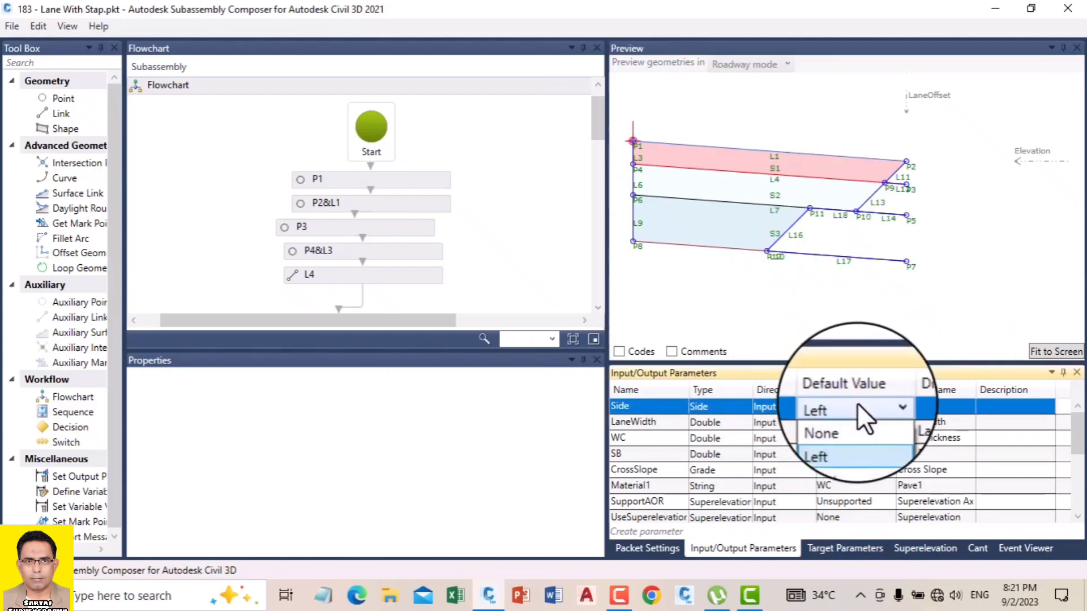
left_click(845, 453)
Step: Disable the LaneOffset and Elevation targets in the preview
left_click(824, 548)
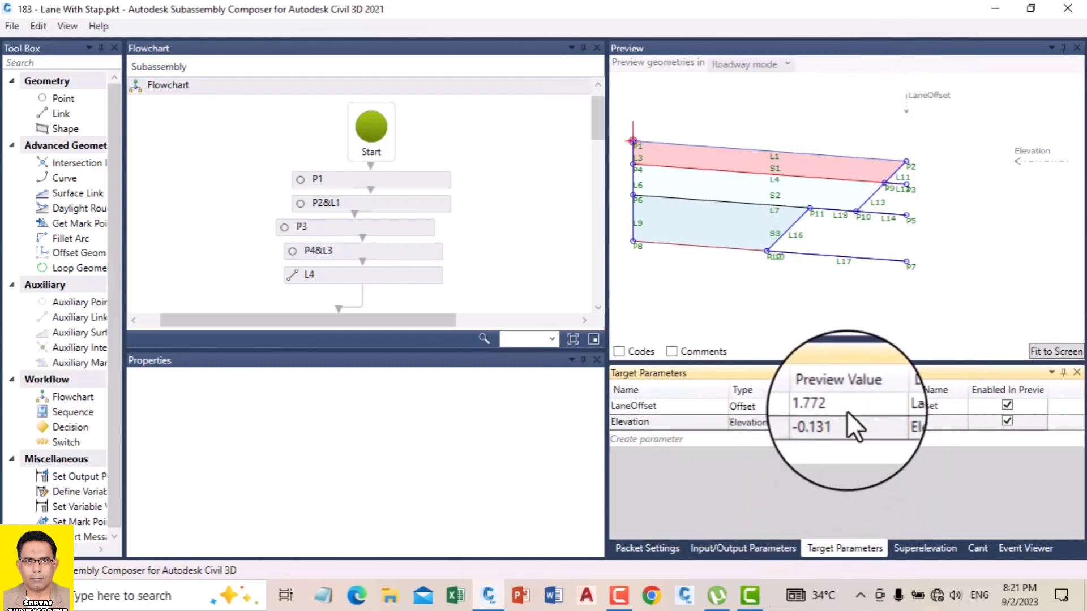
left_click(1004, 404)
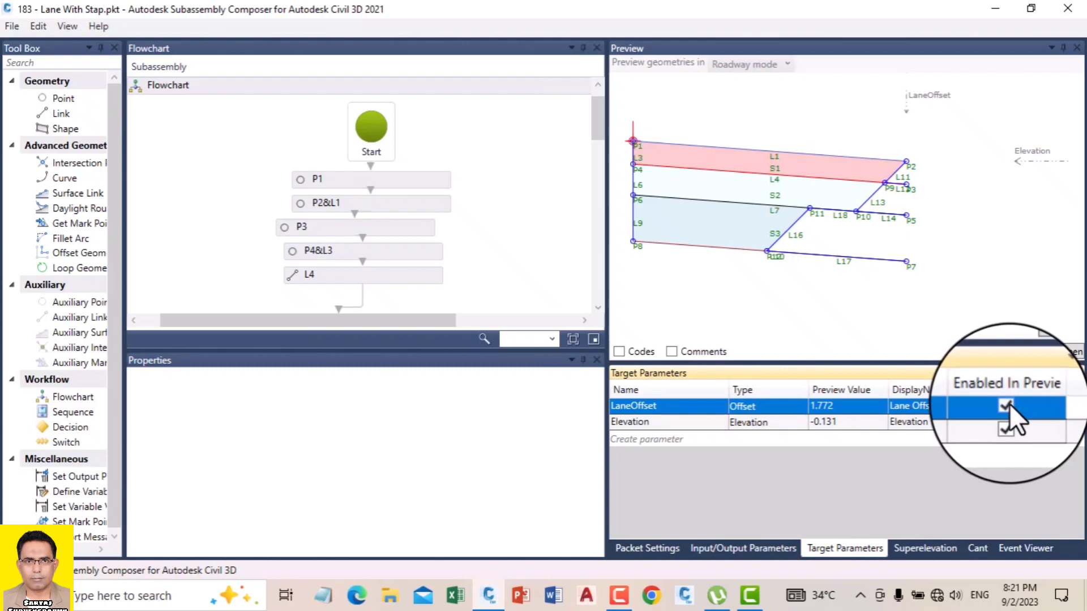
left_click(1008, 422)
left_click(1005, 421)
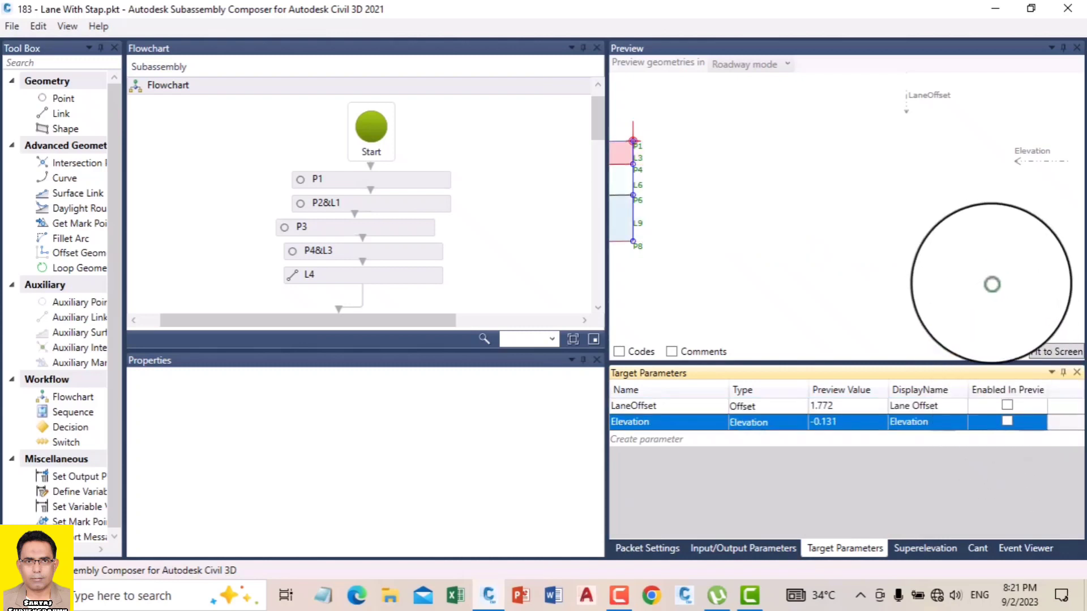
left_click(991, 283)
Step: Switch the Side parameter's default value to Right and back to Left with the preview targets disabled
left_click(744, 548)
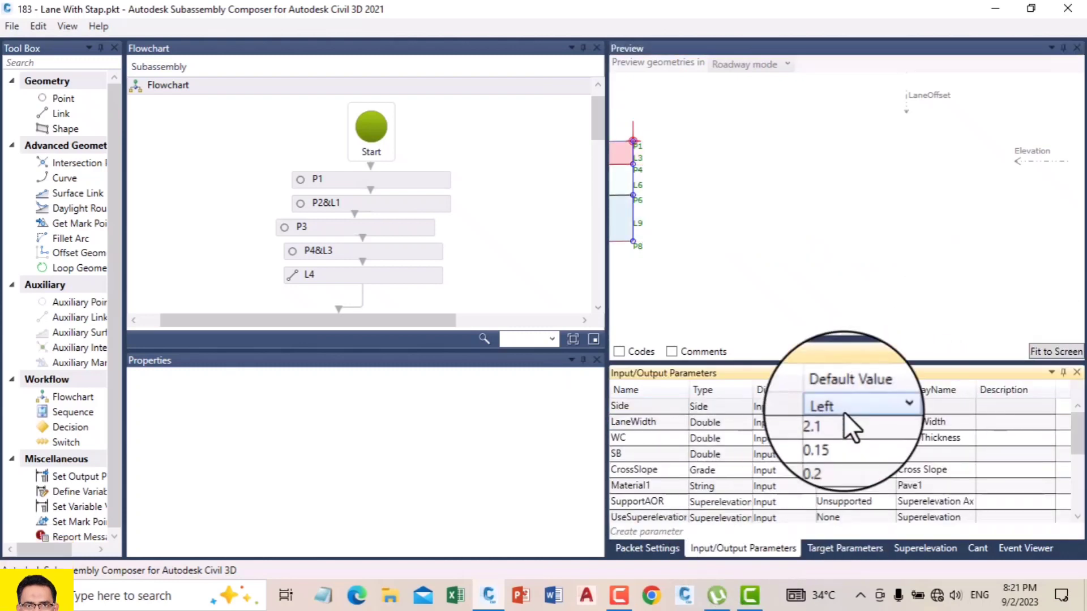
left_click(845, 411)
left_click(840, 448)
left_click(861, 300)
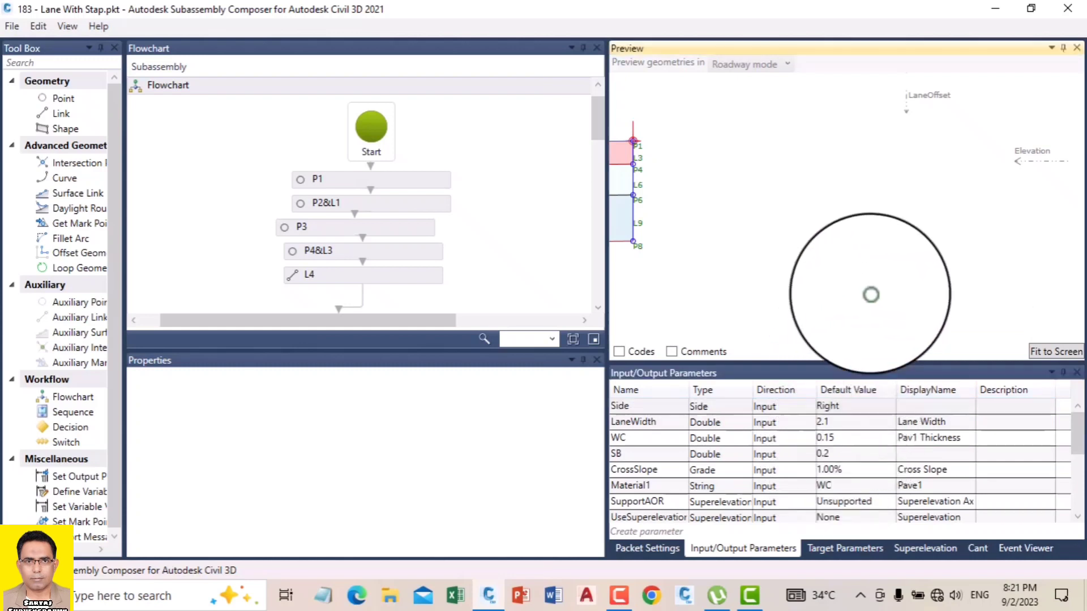
left_click(851, 405)
left_click(851, 405)
left_click(844, 440)
left_click(899, 315)
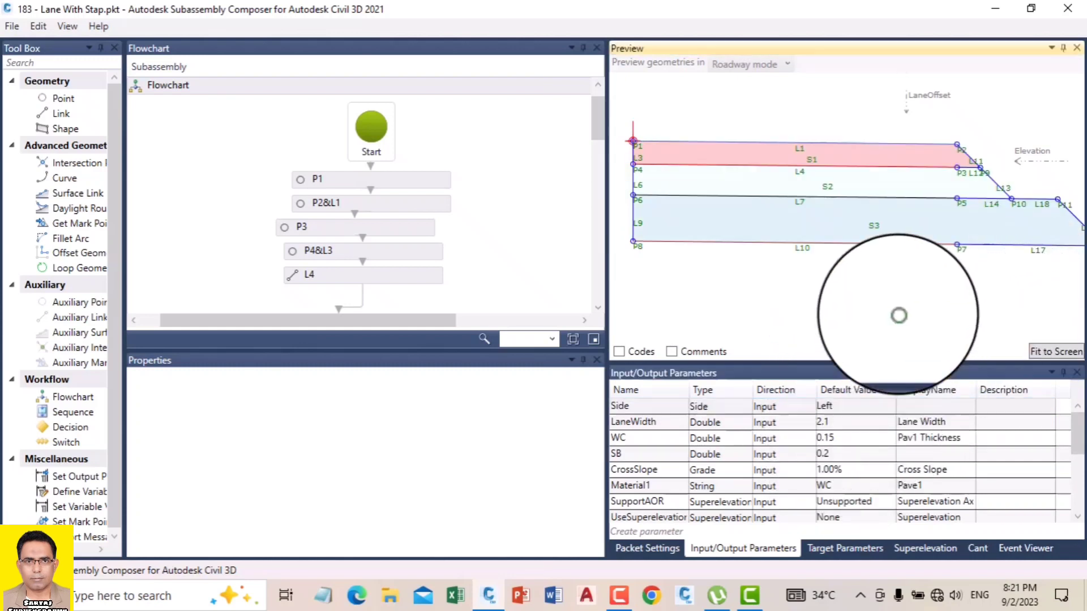
Step: Save the packet file and fit the left-side geometry in the preview
left_click(14, 26)
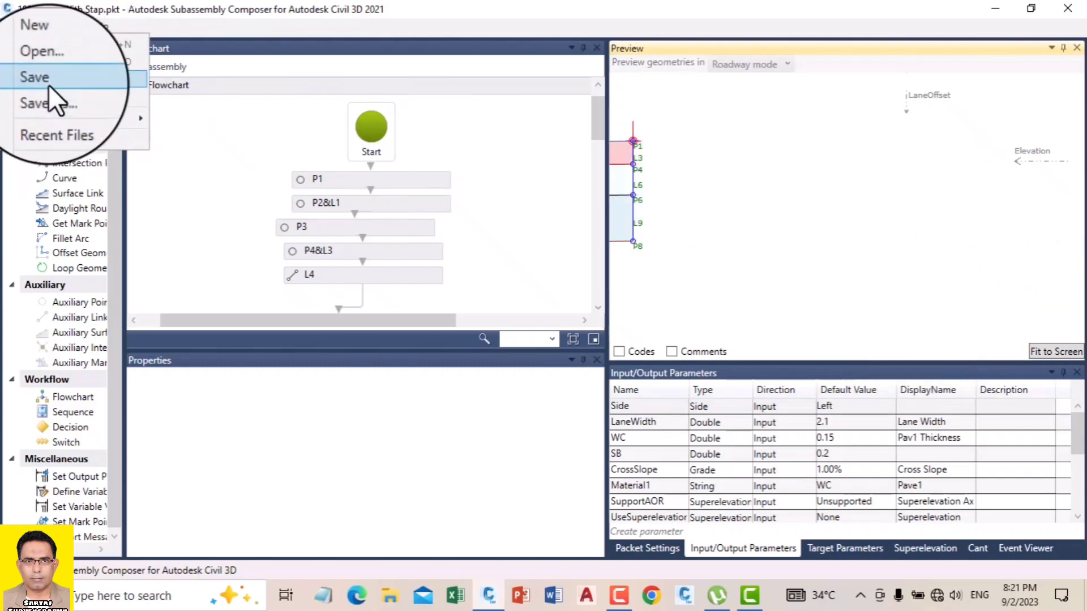
left_click(26, 66)
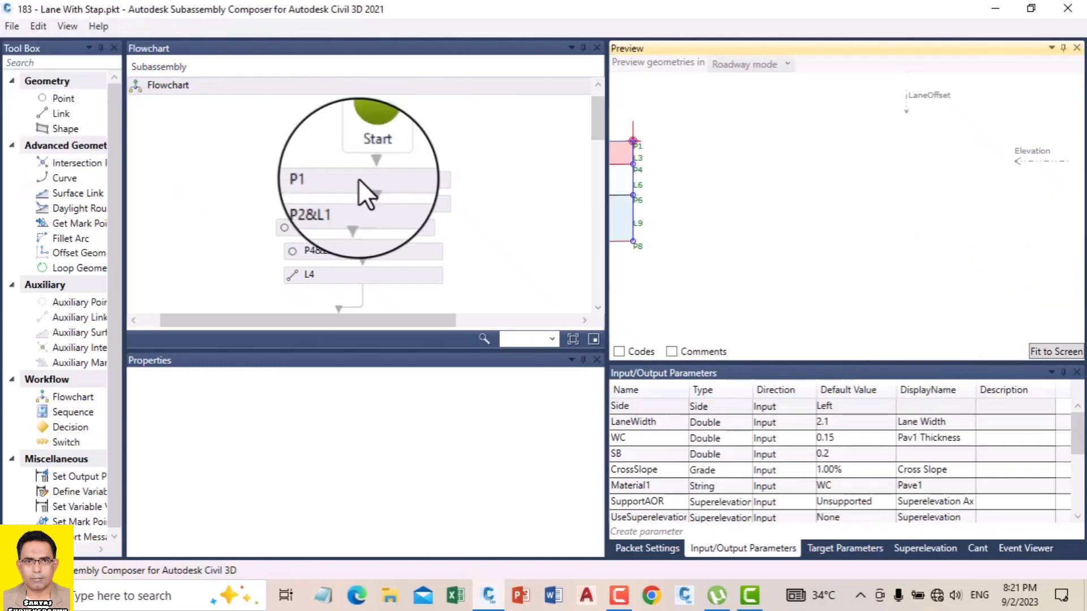
left_click(1034, 350)
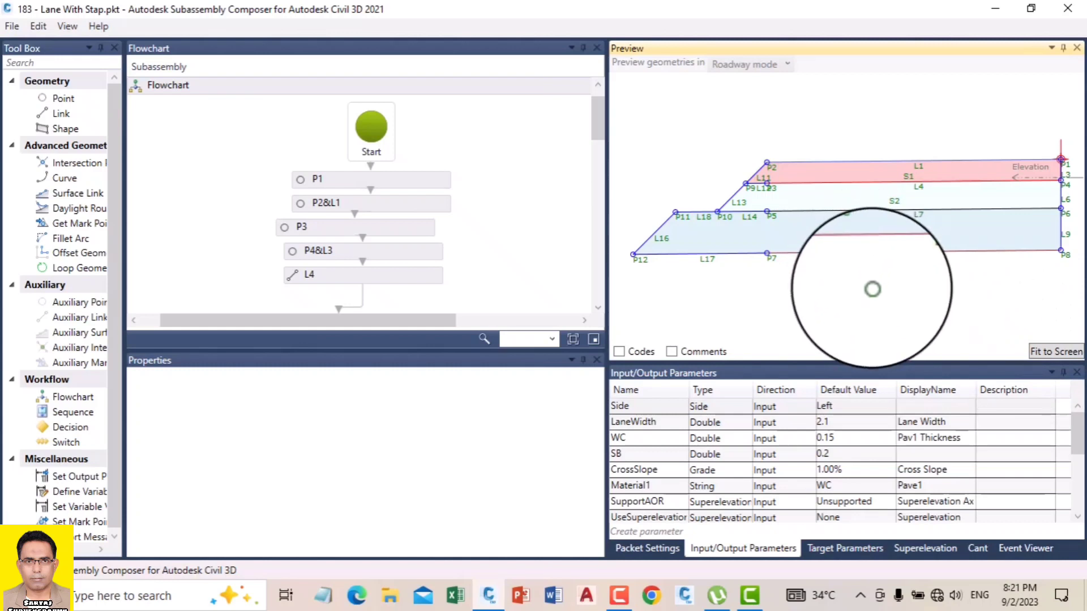
Step: Set the Side input parameter's default value to Right and save the packet file
left_click(855, 403)
left_click(855, 404)
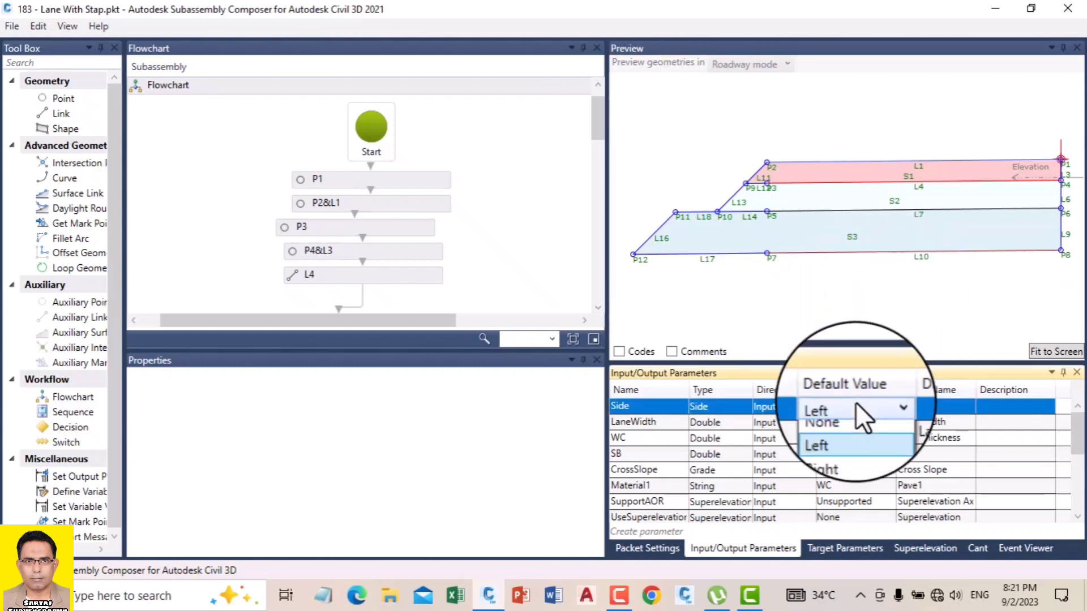
left_click(834, 454)
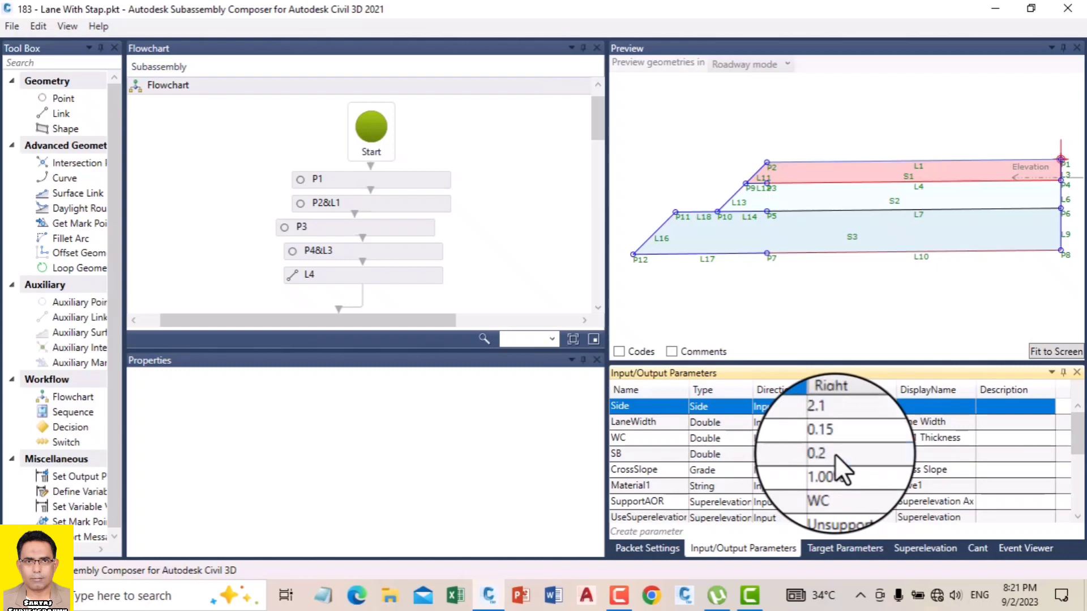
left_click(915, 322)
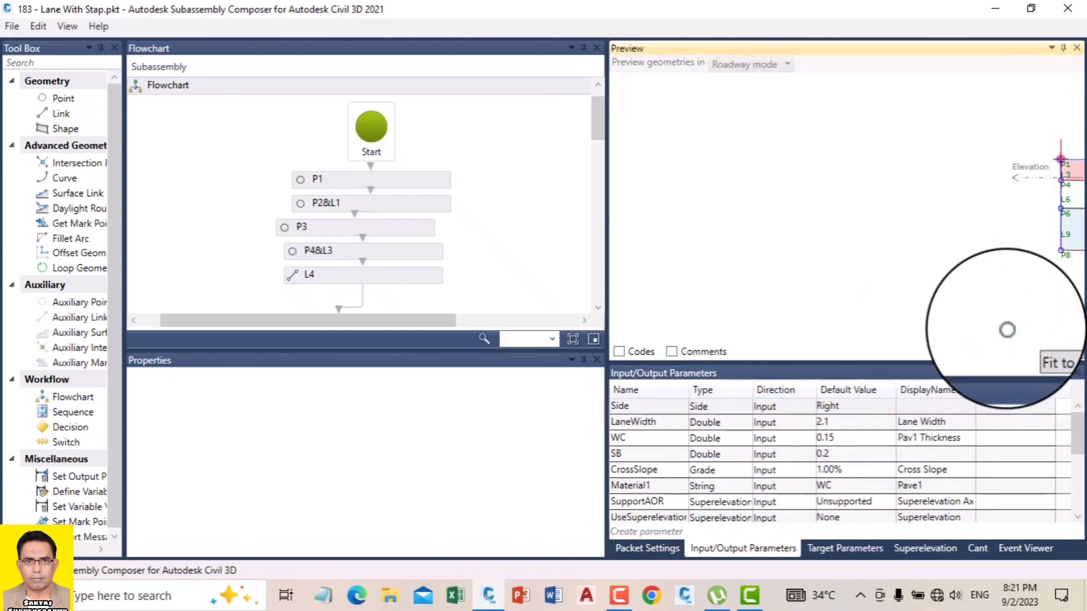
left_click(1030, 346)
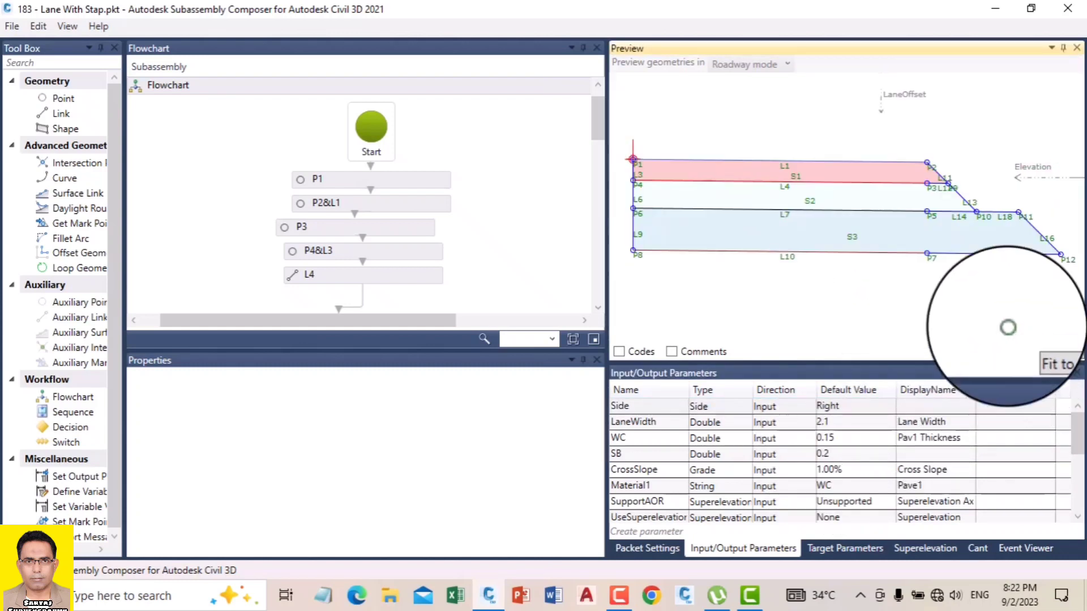
left_click(12, 26)
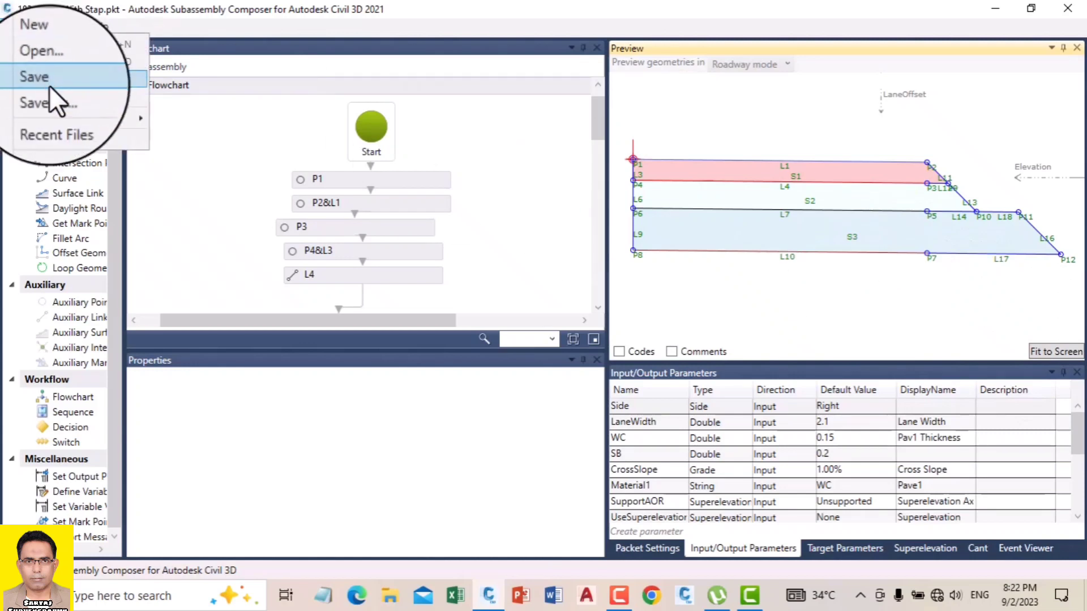
left_click(51, 74)
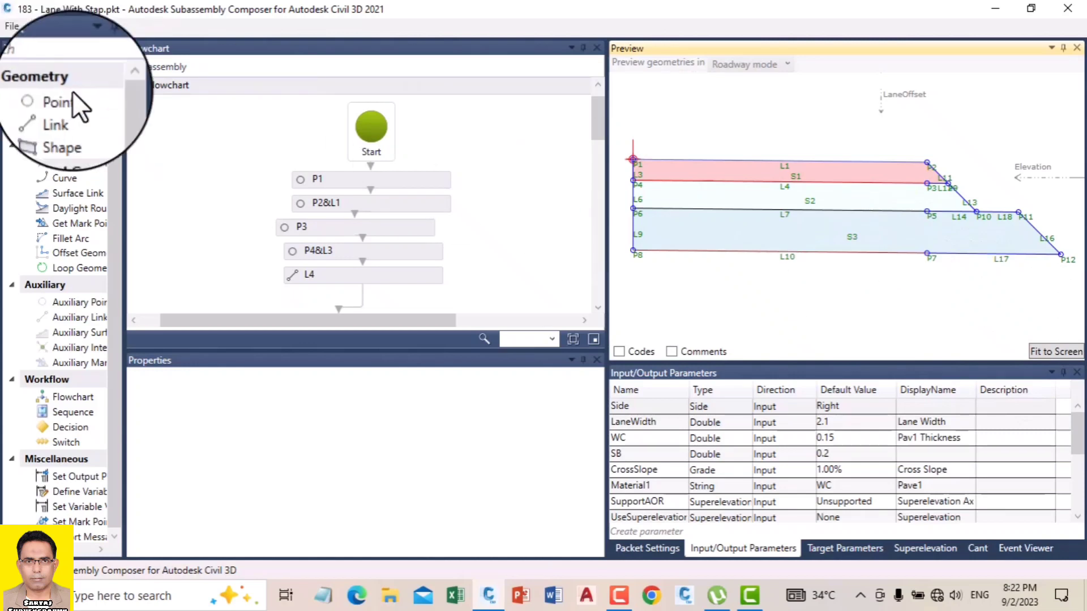
Step: Set the subassembly name to MyAssemblyLane and its description to My Assembly Lane, and save the packet file
left_click(648, 551)
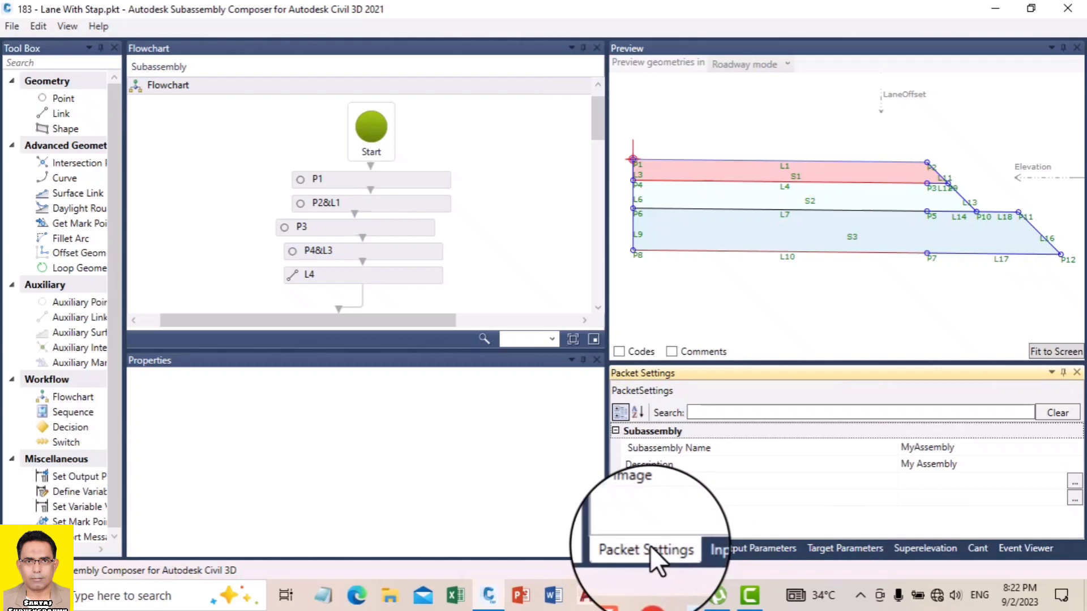
left_click(963, 447)
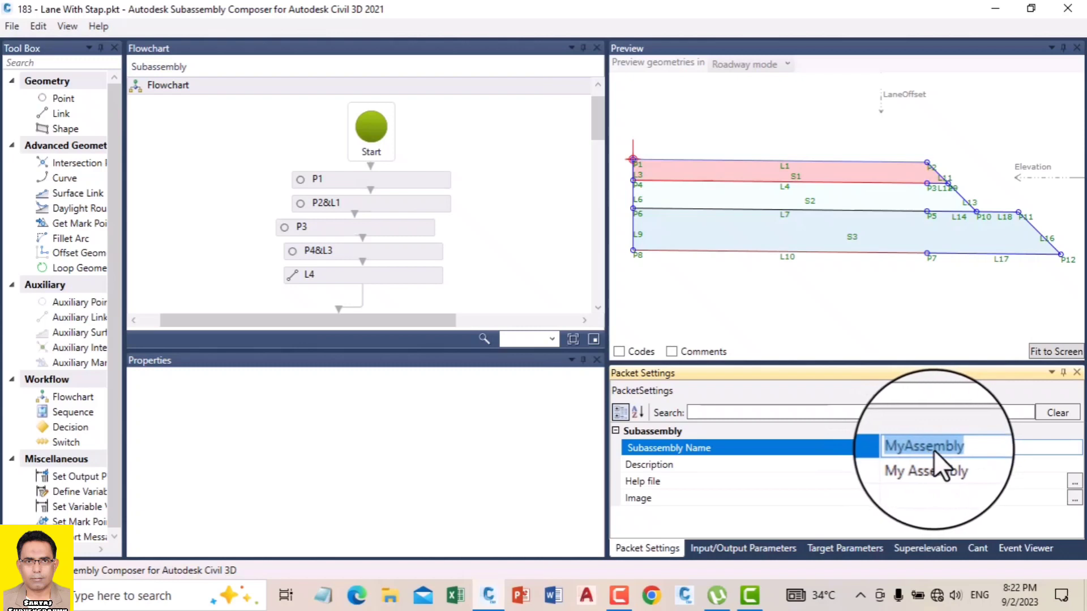
left_click(962, 448)
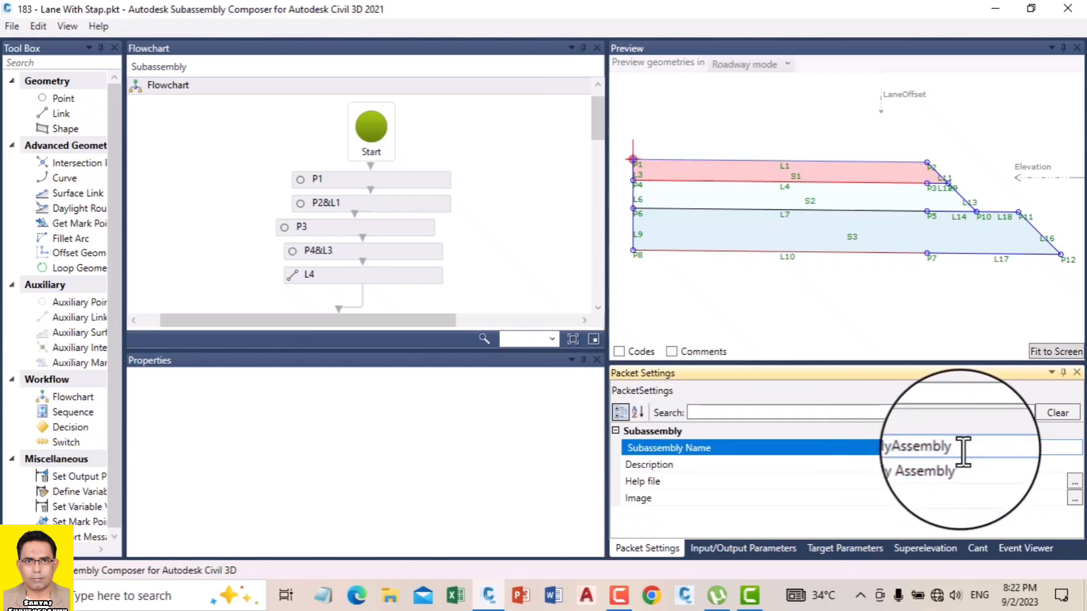
type("Lane")
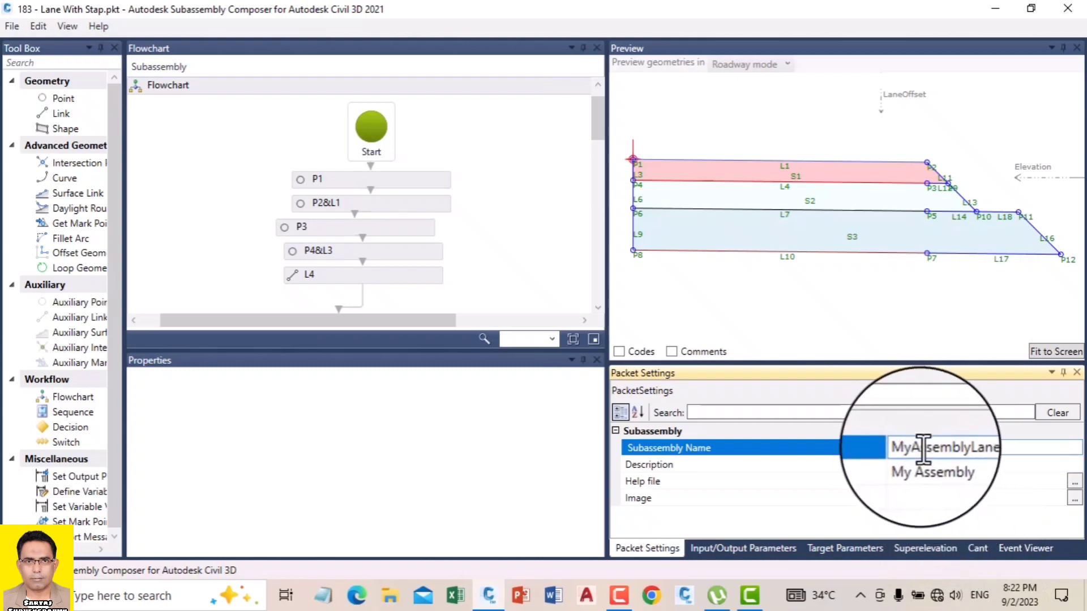
left_click(986, 465)
type("Lane")
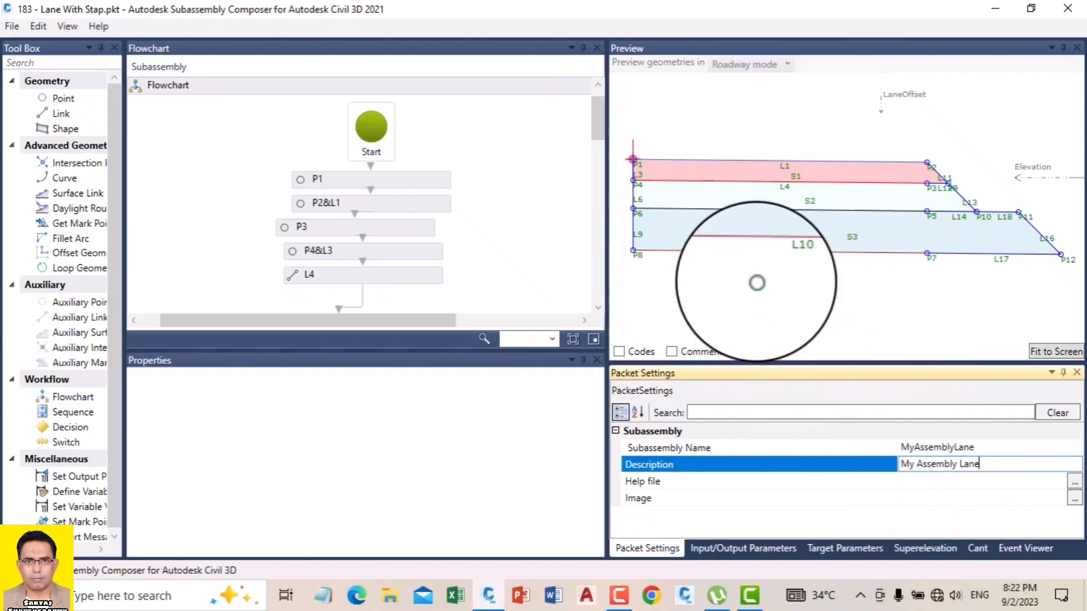
left_click(5, 22)
left_click(39, 72)
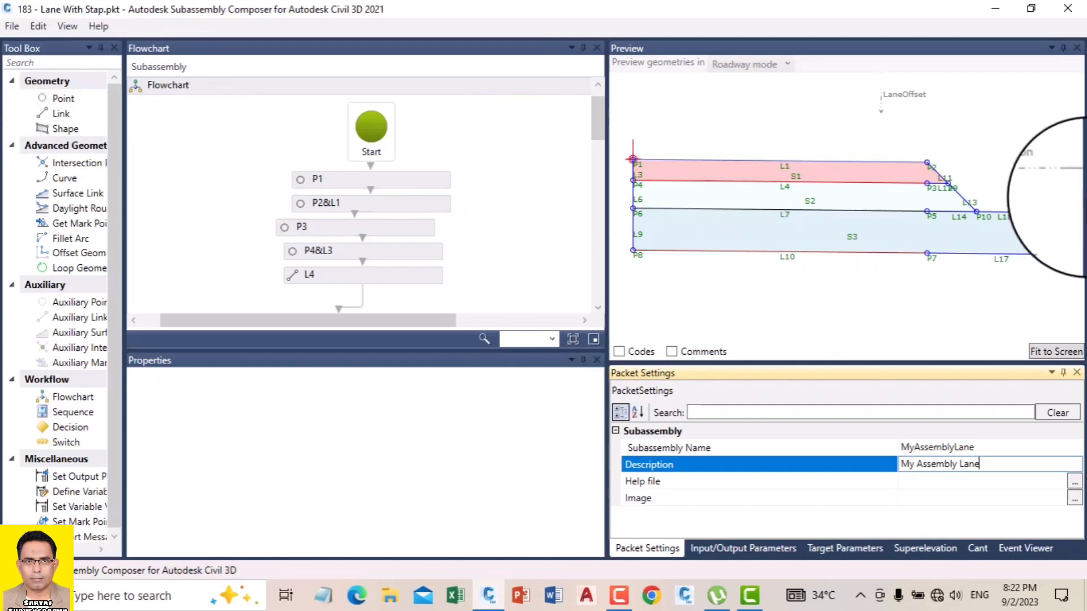
Step: Check the default value options of the Side input parameter without changing the selection
left_click(717, 552)
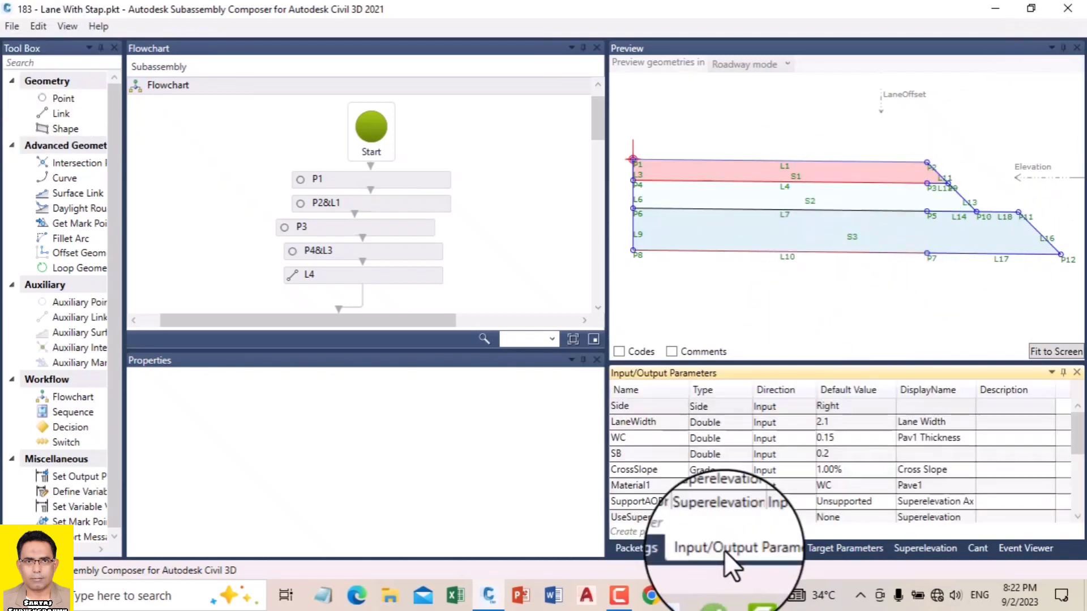
left_click(841, 408)
left_click(840, 406)
left_click(830, 409)
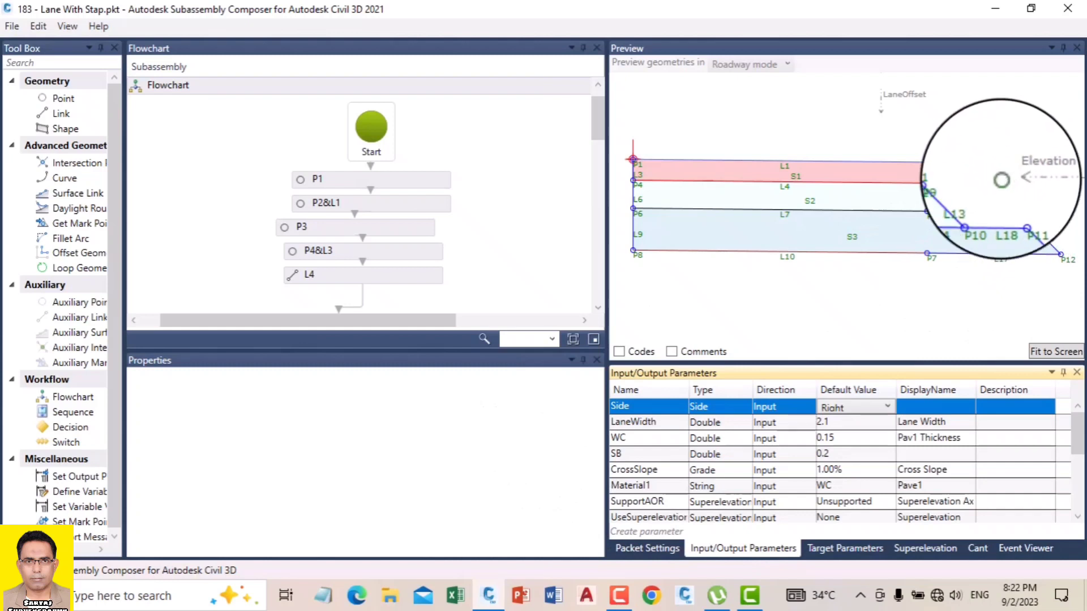
Step: Review the geometry type and properties of point P11 at the outer end of link L18
left_click(1021, 213)
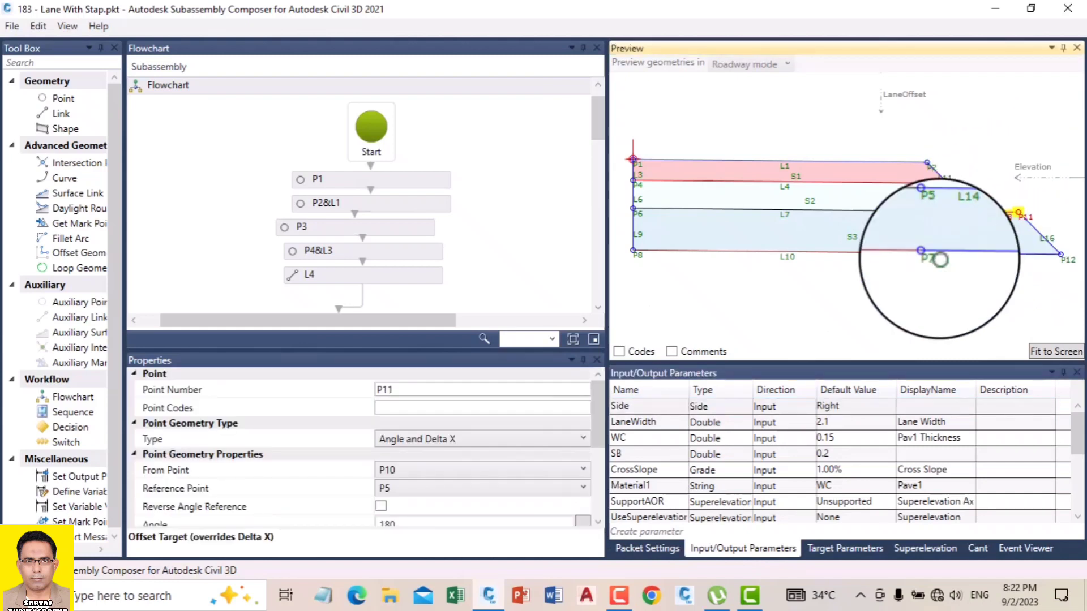
scroll(467, 431, "down", 3)
scroll(468, 437, "up", 3)
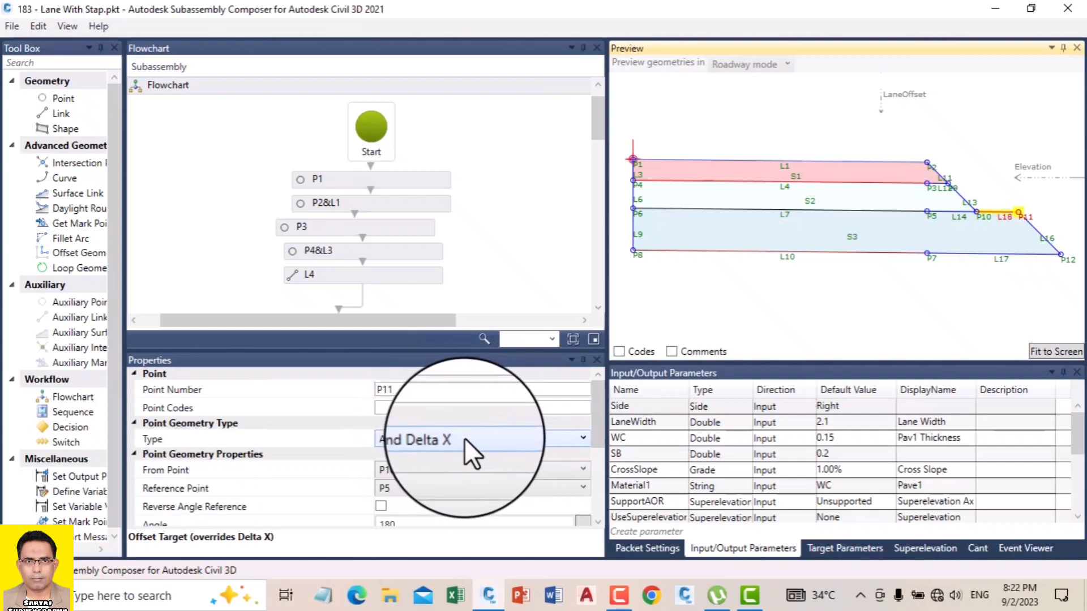